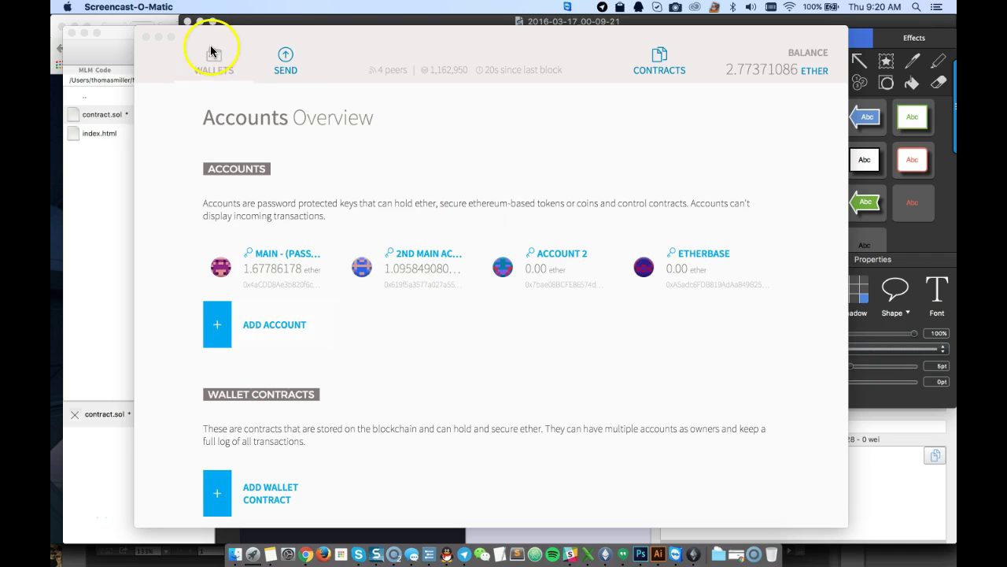
Review the Main and 2nd Main Account details, then scroll through the accounts overview
{"action": "left_click", "coordinate": [211, 53]}
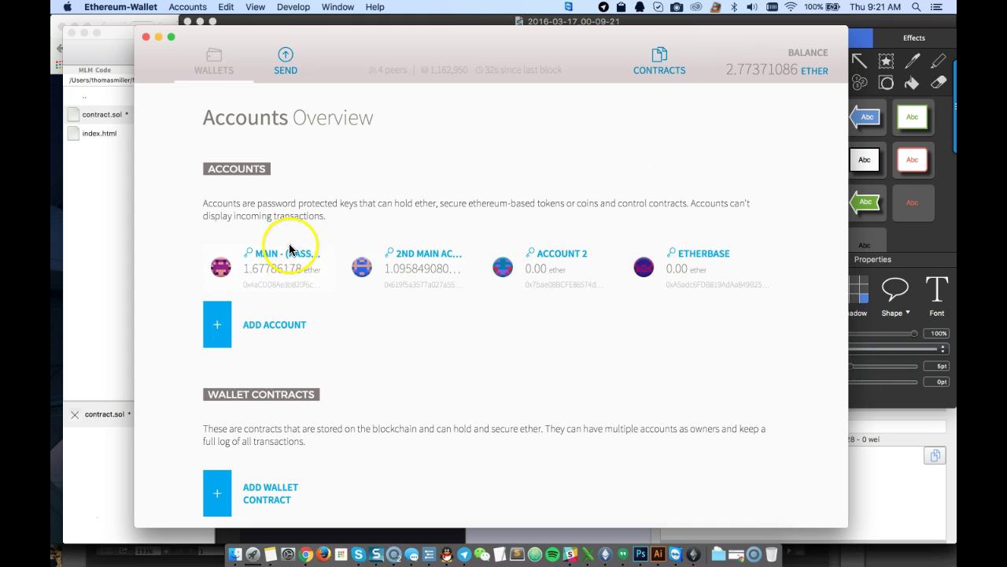
{"action": "left_click", "coordinate": [284, 253]}
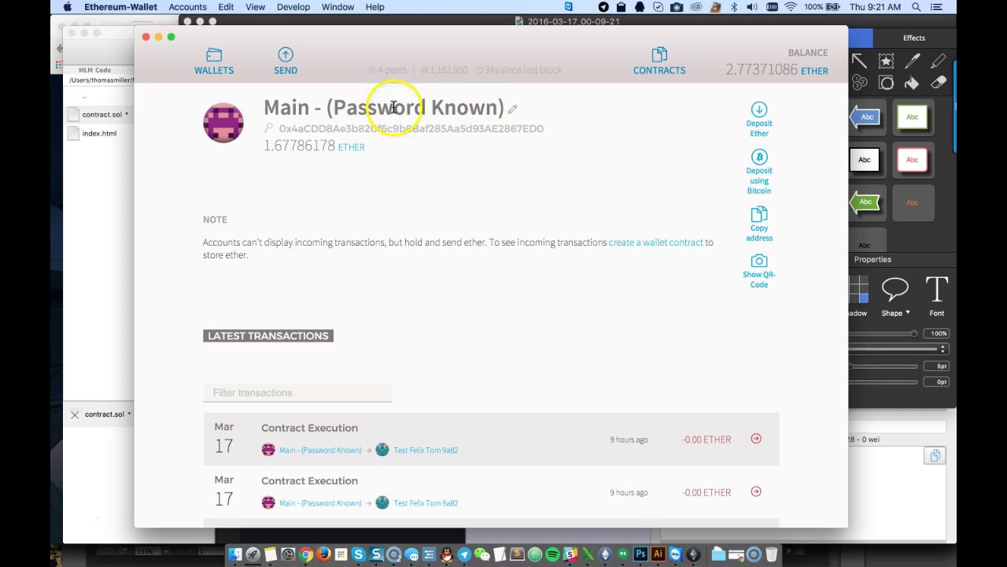
{"action": "left_click", "coordinate": [208, 61]}
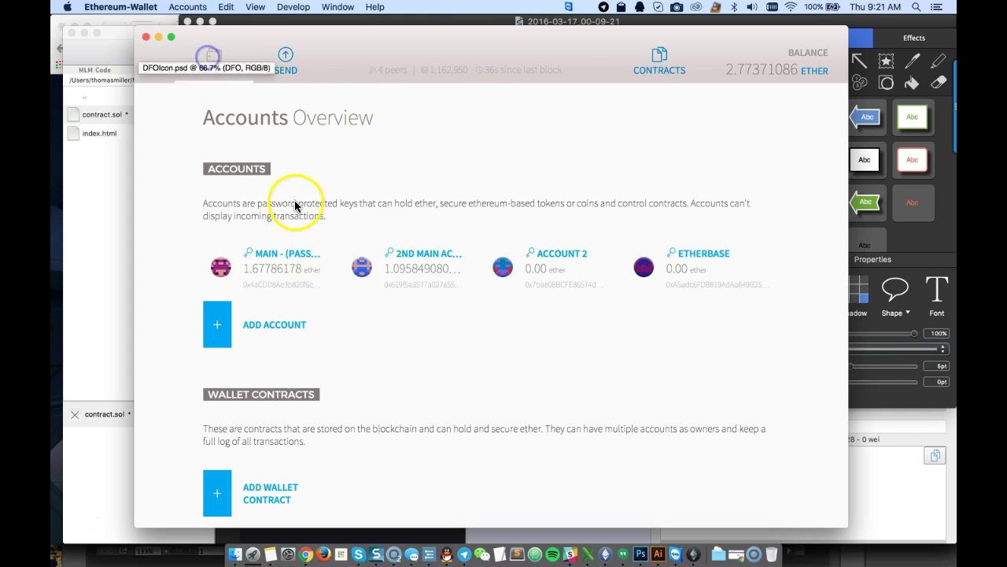
{"action": "left_click", "coordinate": [423, 256]}
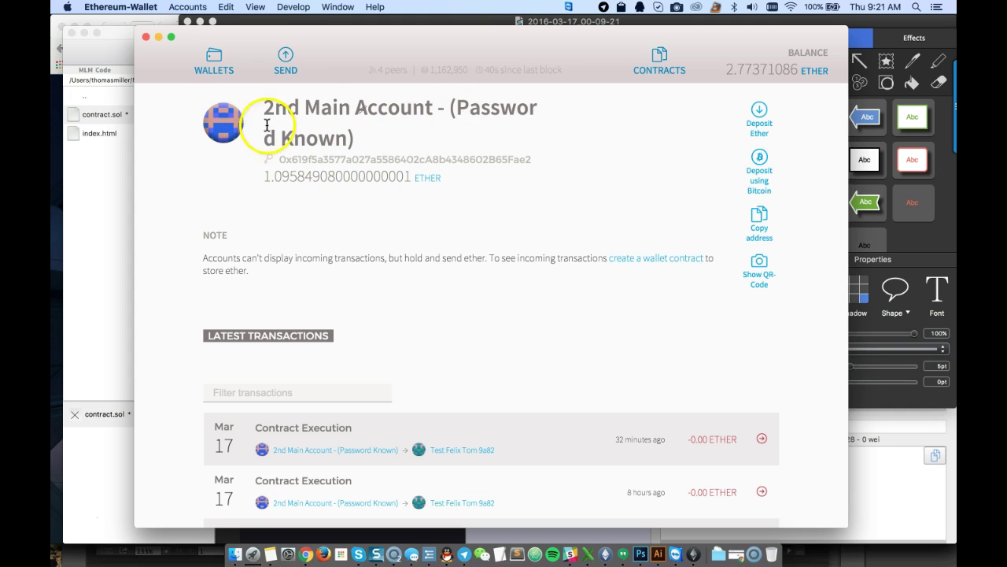
{"action": "left_click", "coordinate": [214, 62]}
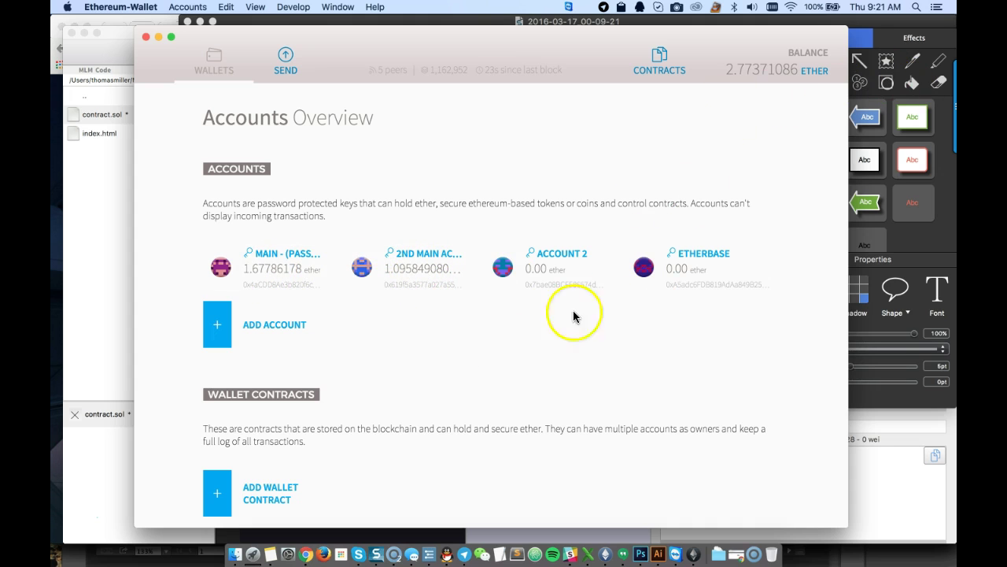
{"action": "scroll", "coordinate": [490, 377], "scroll_direction": "down", "scroll_amount": 3}
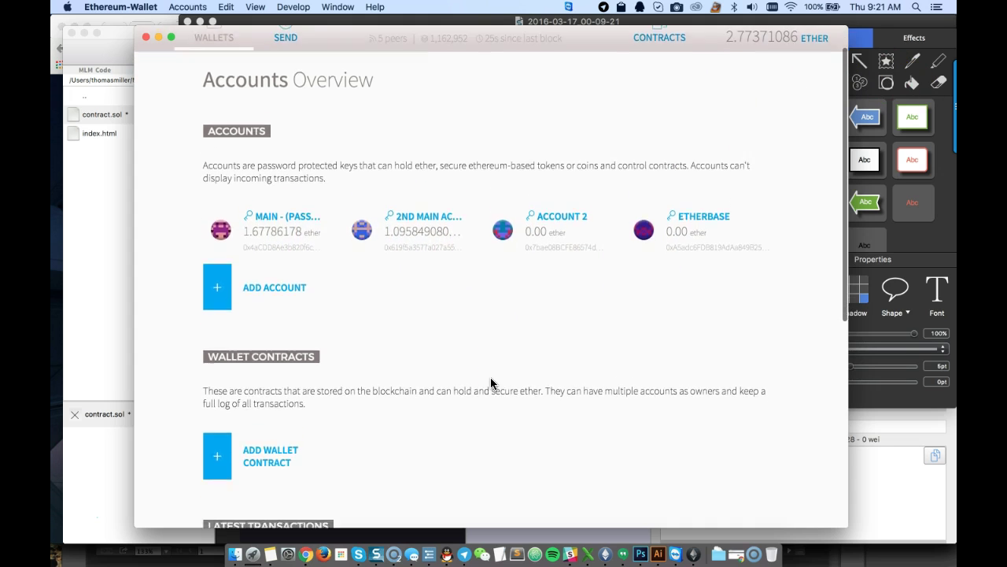
{"action": "scroll", "coordinate": [494, 335], "scroll_direction": "down", "scroll_amount": 5}
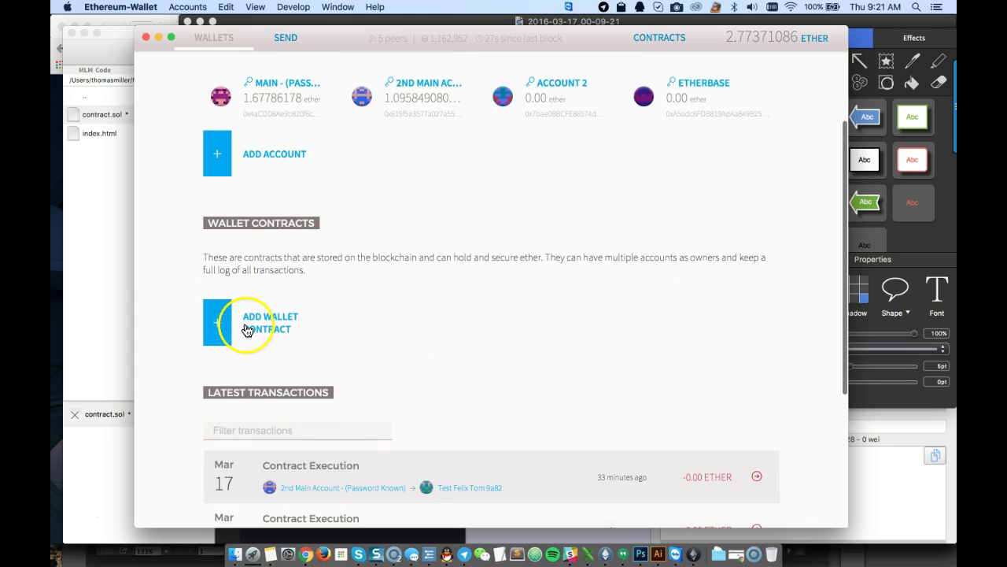
{"action": "scroll", "coordinate": [383, 342], "scroll_direction": "down", "scroll_amount": 10}
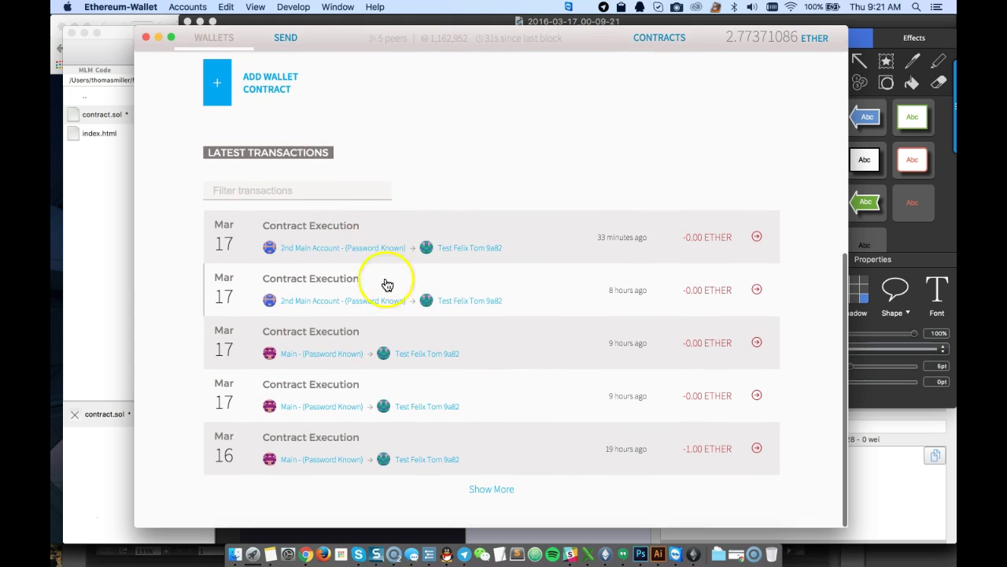
{"action": "scroll", "coordinate": [521, 293], "scroll_direction": "up", "scroll_amount": 1}
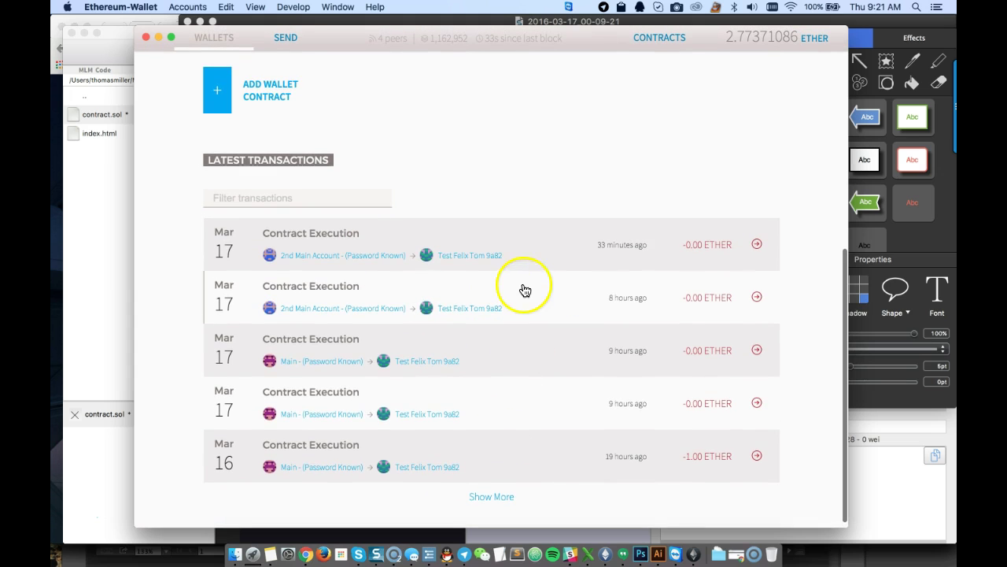
{"action": "scroll", "coordinate": [516, 474], "scroll_direction": "up", "scroll_amount": 10}
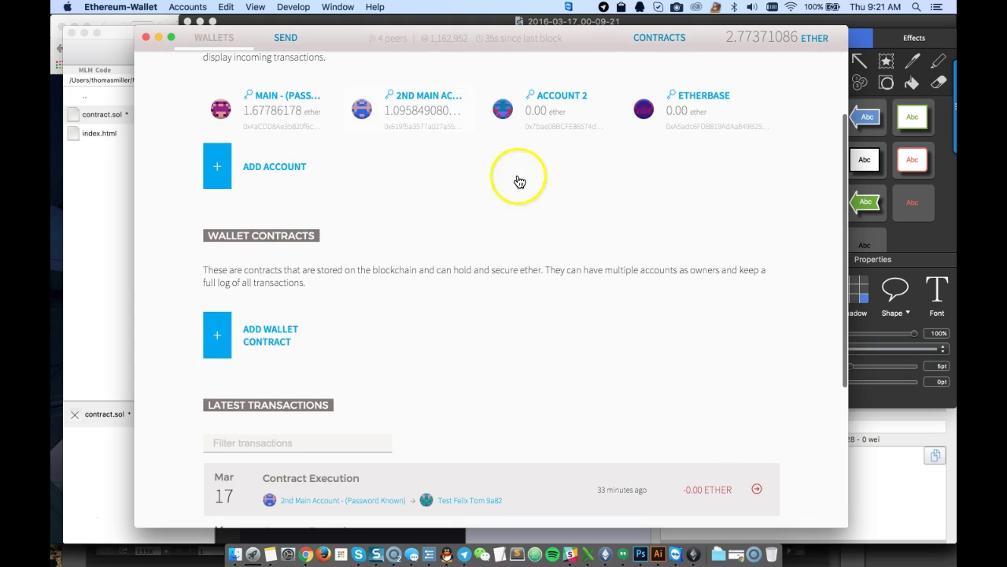
{"action": "scroll", "coordinate": [560, 211], "scroll_direction": "up", "scroll_amount": 1}
{"action": "scroll", "coordinate": [560, 210], "scroll_direction": "up", "scroll_amount": 5}
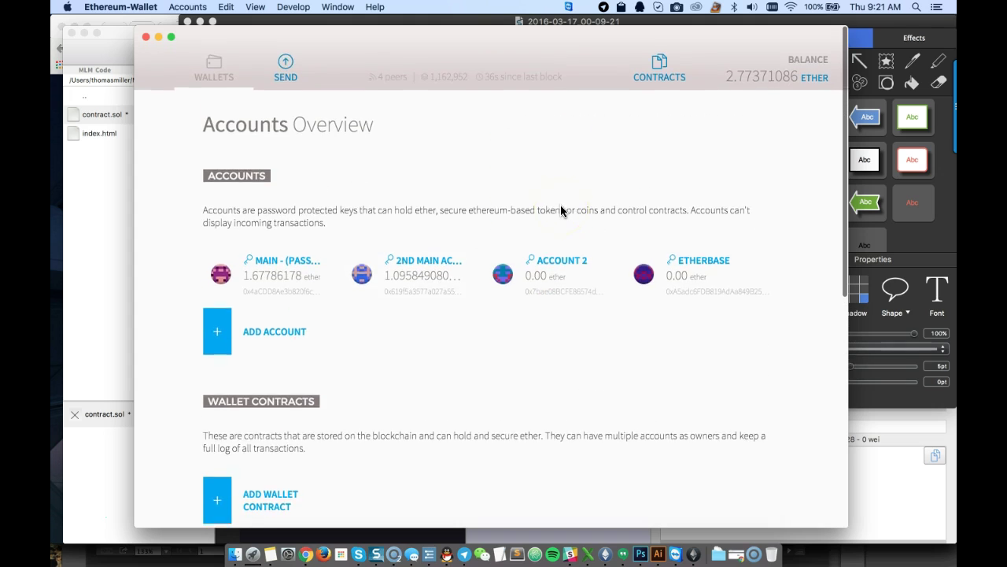
Start a send from the Main account, visiting the recipient and amount fields
{"action": "left_click", "coordinate": [285, 63]}
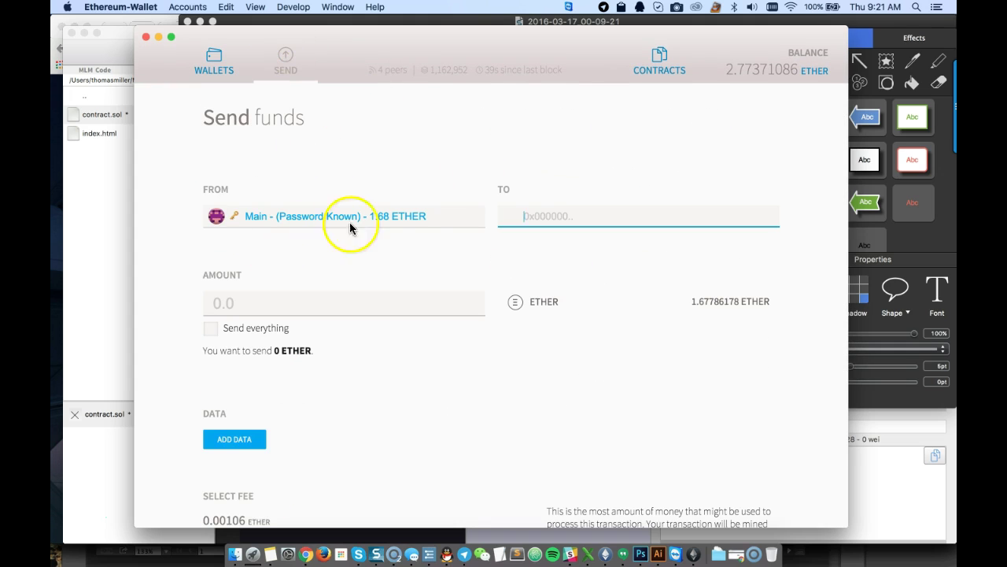
{"action": "left_click", "coordinate": [445, 217]}
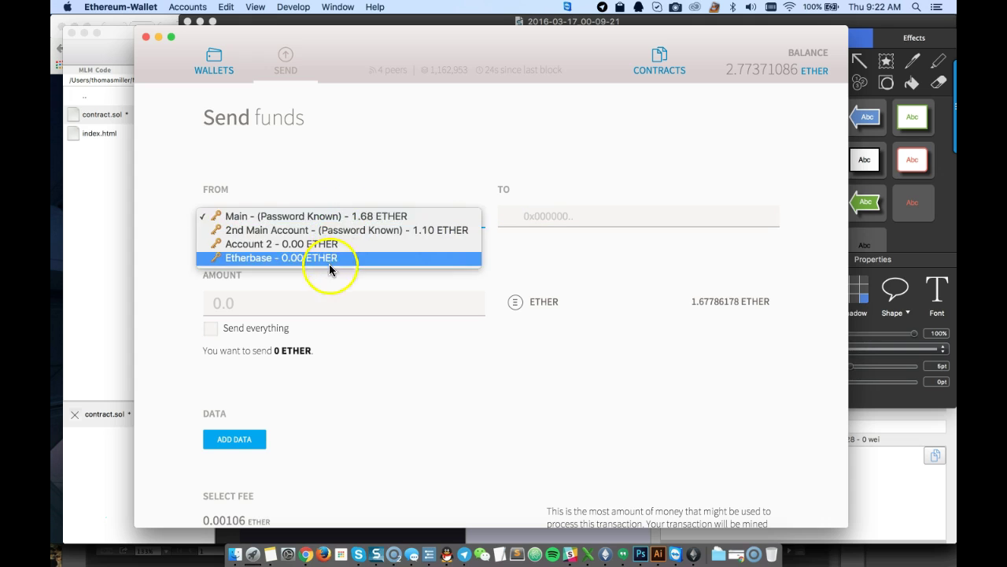
{"action": "left_click", "coordinate": [370, 169]}
{"action": "left_click", "coordinate": [539, 216]}
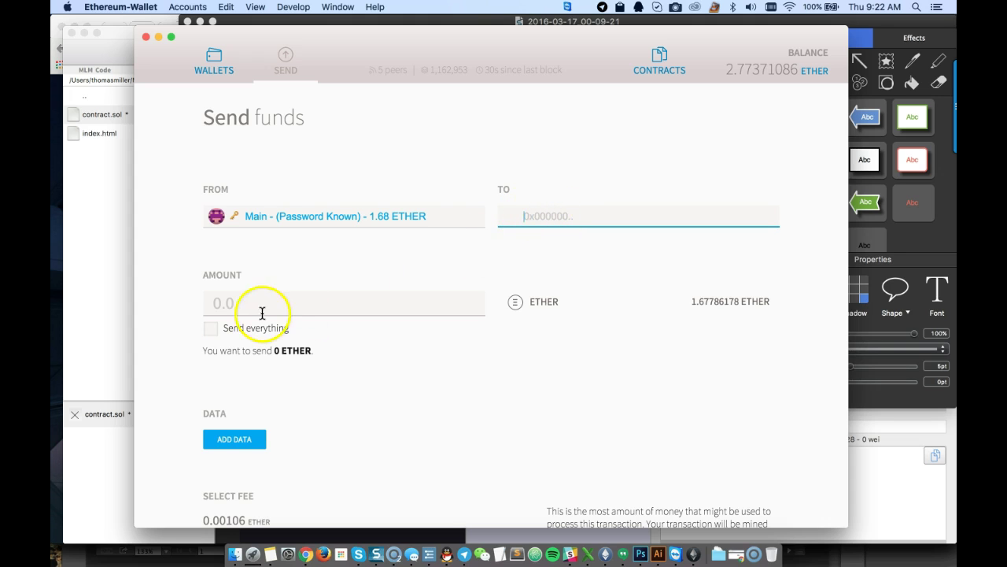
{"action": "left_click", "coordinate": [226, 303]}
Lower the transaction fee to the cheapest setting, 0.000658176602442704 ether
{"action": "scroll", "coordinate": [456, 366], "scroll_direction": "down", "scroll_amount": 5}
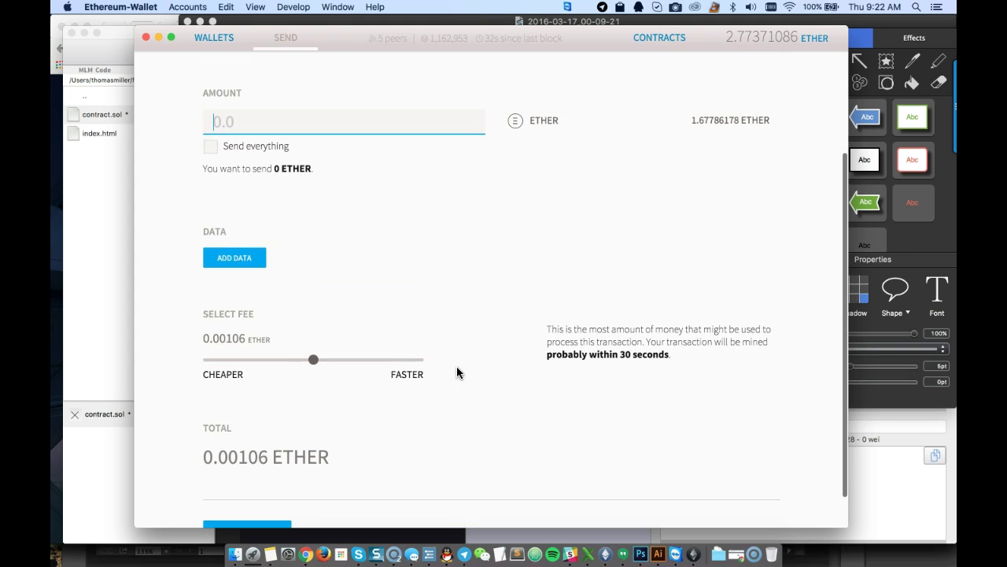
{"action": "left_click", "coordinate": [313, 362]}
{"action": "left_click_drag", "start_coordinate": [312, 362], "coordinate": [439, 368]}
{"action": "left_click_drag", "start_coordinate": [548, 353], "coordinate": [654, 353]}
{"action": "left_click", "coordinate": [658, 353]}
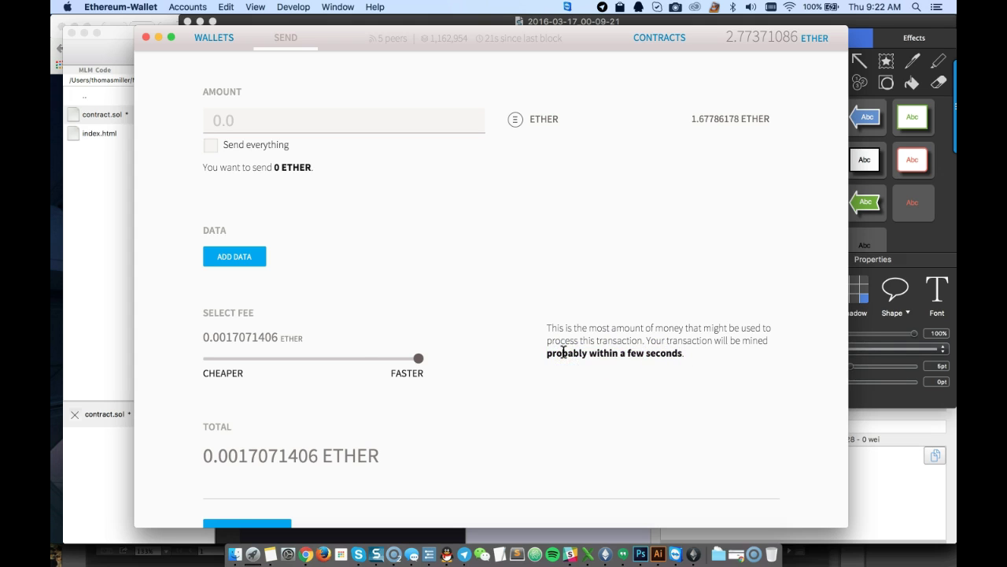
{"action": "left_click", "coordinate": [418, 358]}
{"action": "left_click_drag", "start_coordinate": [419, 359], "coordinate": [204, 355]}
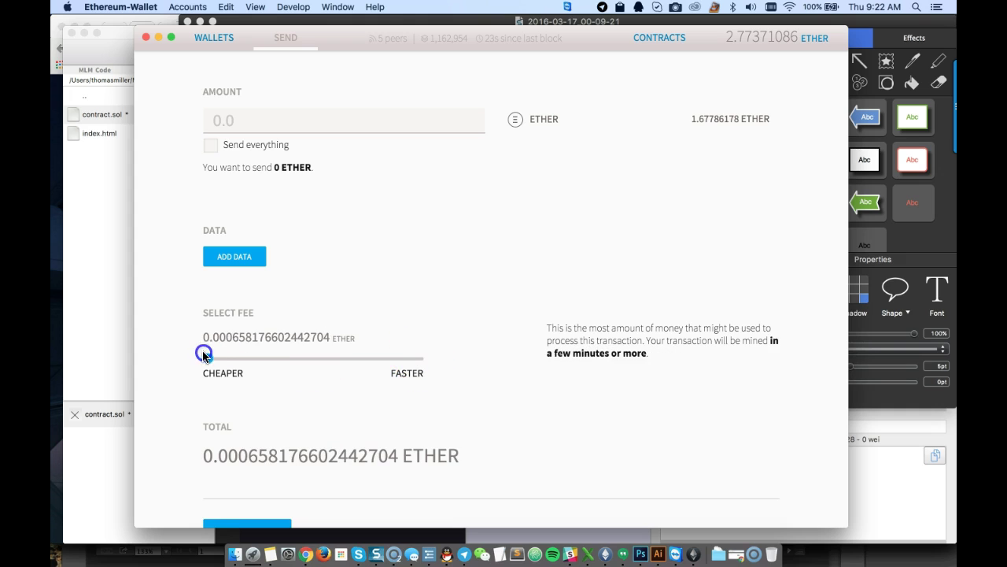
{"action": "scroll", "coordinate": [507, 384], "scroll_direction": "down", "scroll_amount": 2}
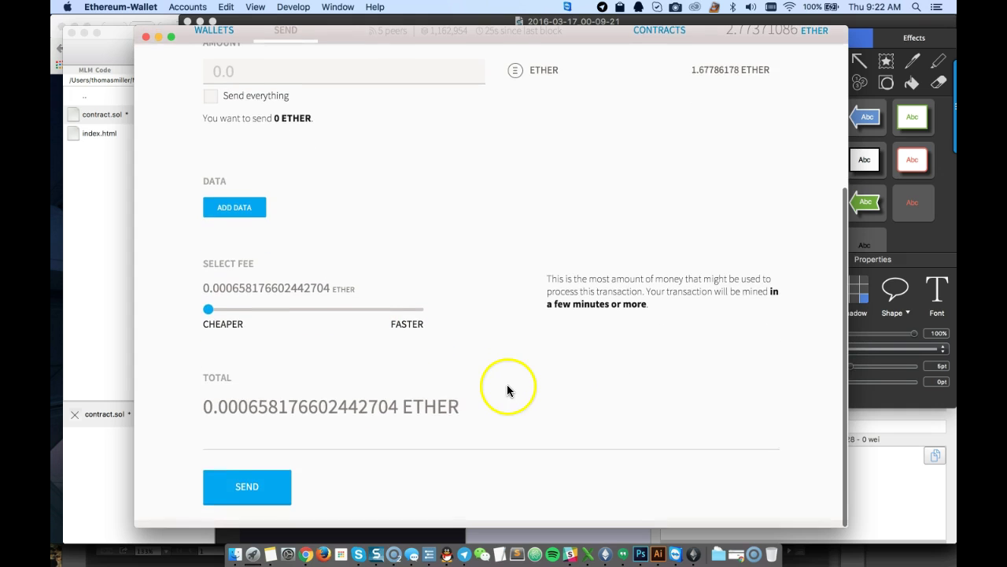
{"action": "scroll", "coordinate": [465, 394], "scroll_direction": "up", "scroll_amount": 4}
{"action": "scroll", "coordinate": [465, 393], "scroll_direction": "up", "scroll_amount": 2}
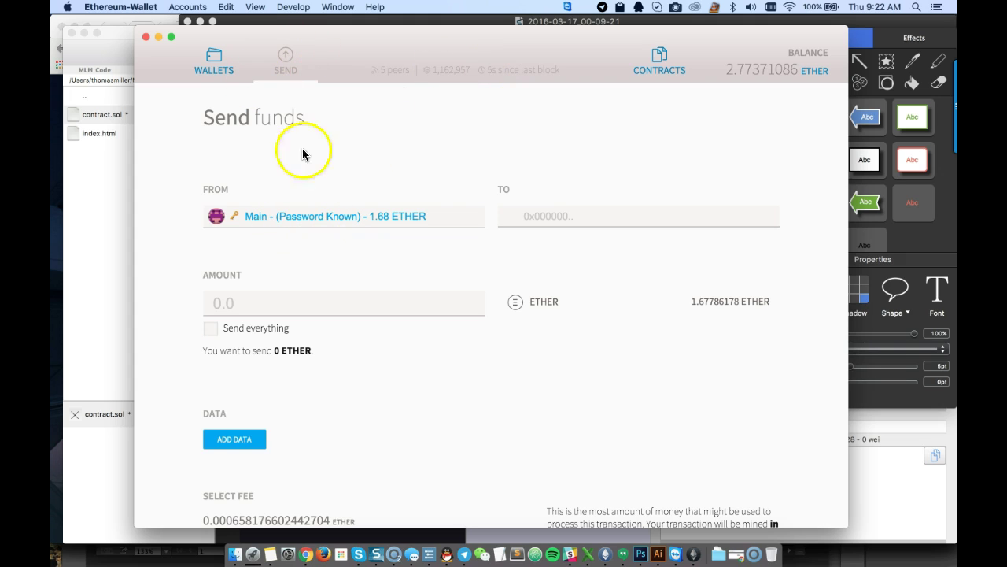
Start deploying a new contract and compare MyContract's byte code and Solidity source views
{"action": "left_click", "coordinate": [658, 65]}
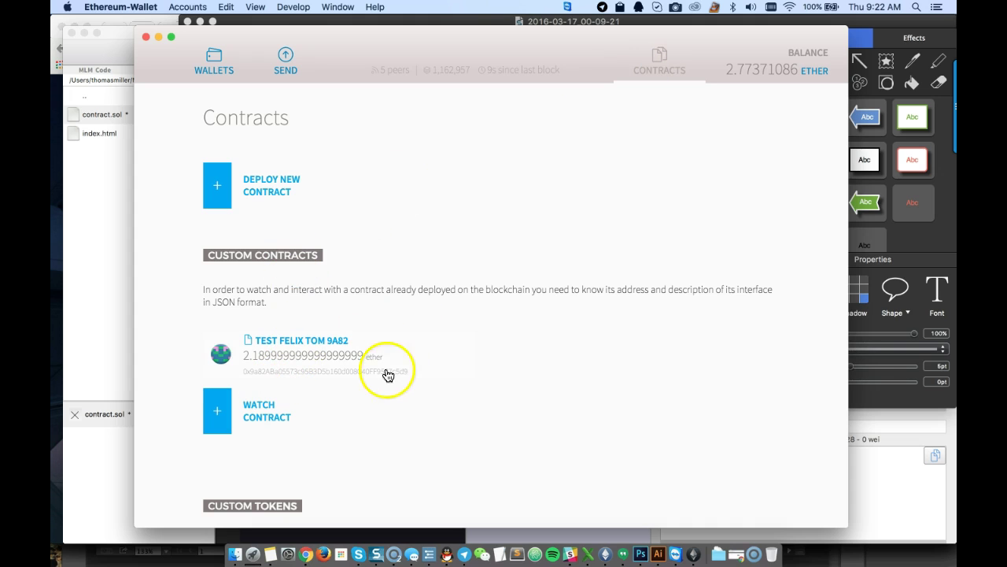
{"action": "left_click", "coordinate": [218, 186]}
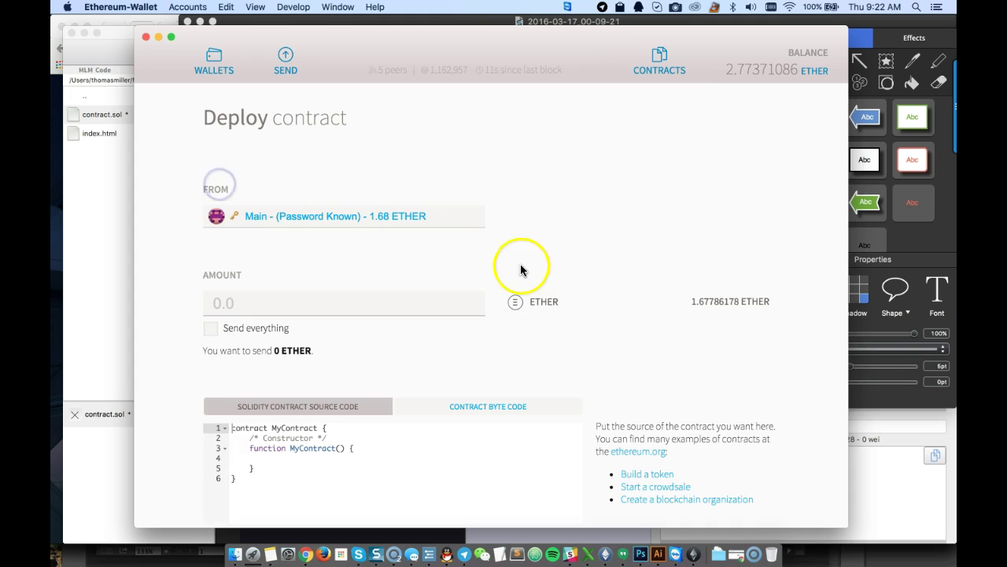
{"action": "scroll", "coordinate": [515, 394], "scroll_direction": "down", "scroll_amount": 5}
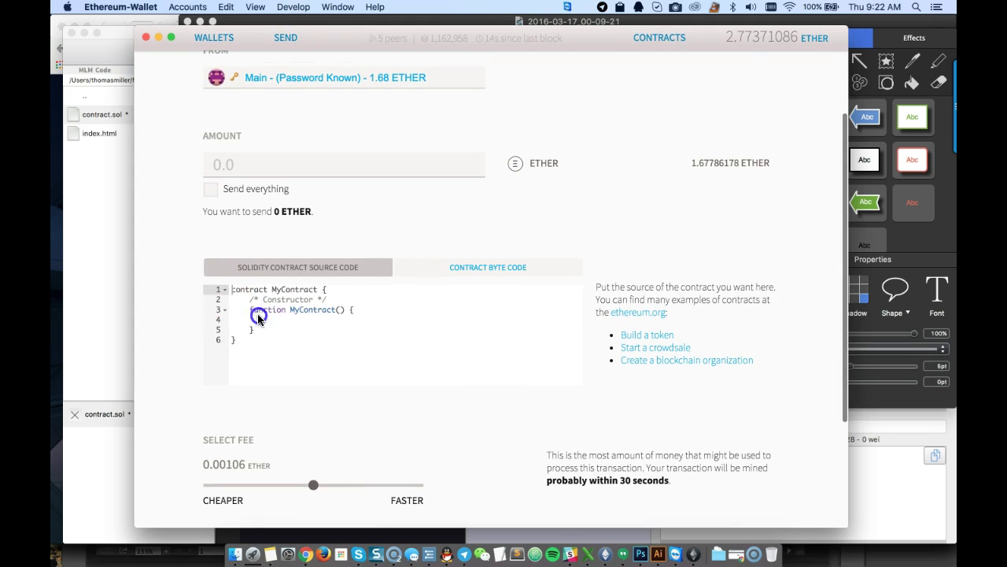
{"action": "left_click", "coordinate": [509, 277]}
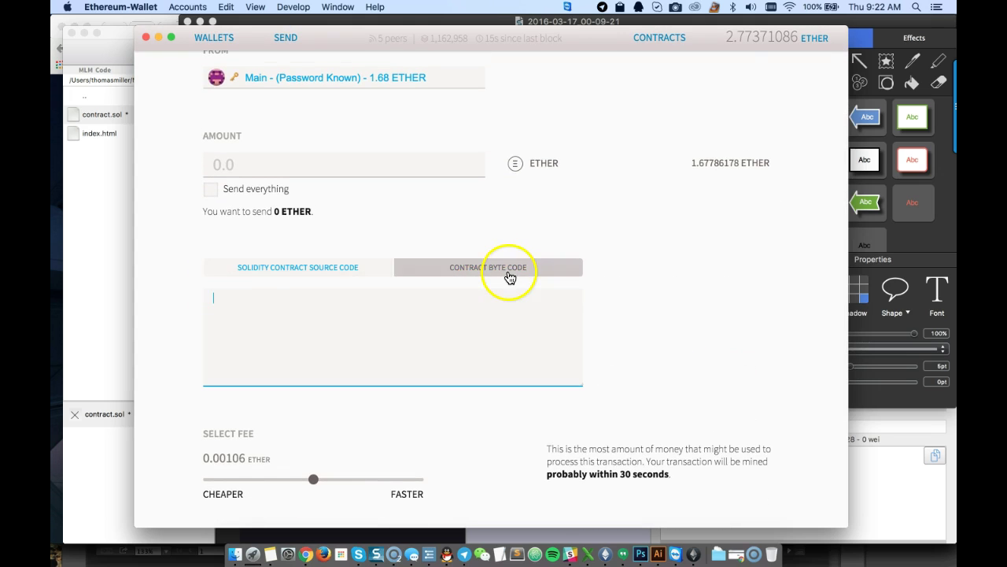
{"action": "left_click", "coordinate": [364, 273]}
{"action": "scroll", "coordinate": [606, 409], "scroll_direction": "down", "scroll_amount": 5}
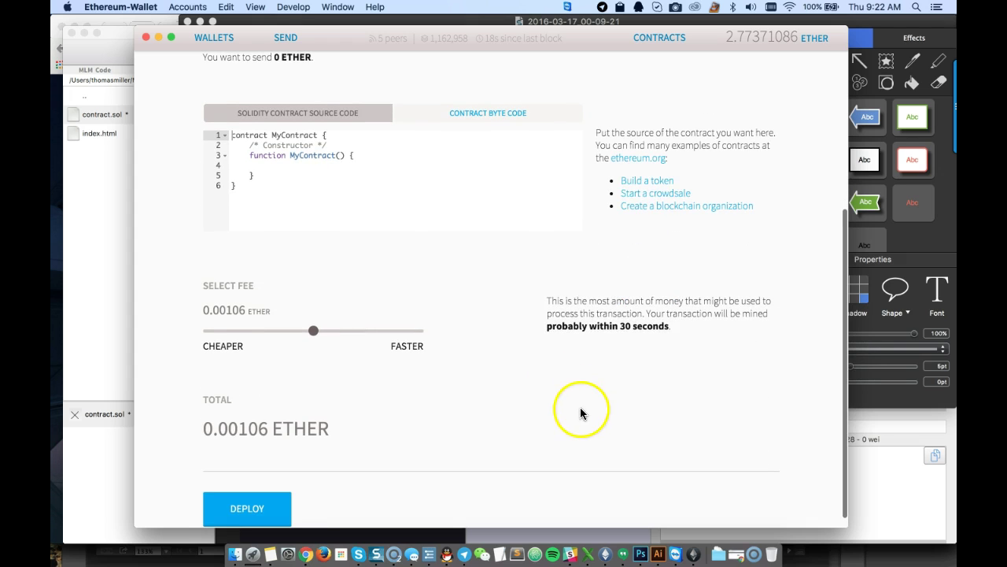
{"action": "scroll", "coordinate": [600, 382], "scroll_direction": "down", "scroll_amount": 1}
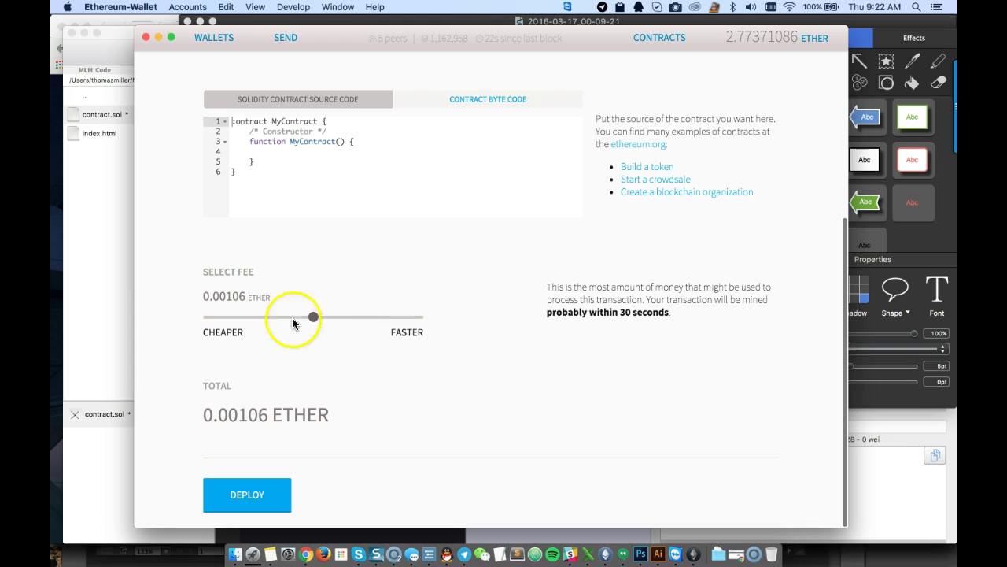
{"action": "scroll", "coordinate": [607, 335], "scroll_direction": "up", "scroll_amount": 5}
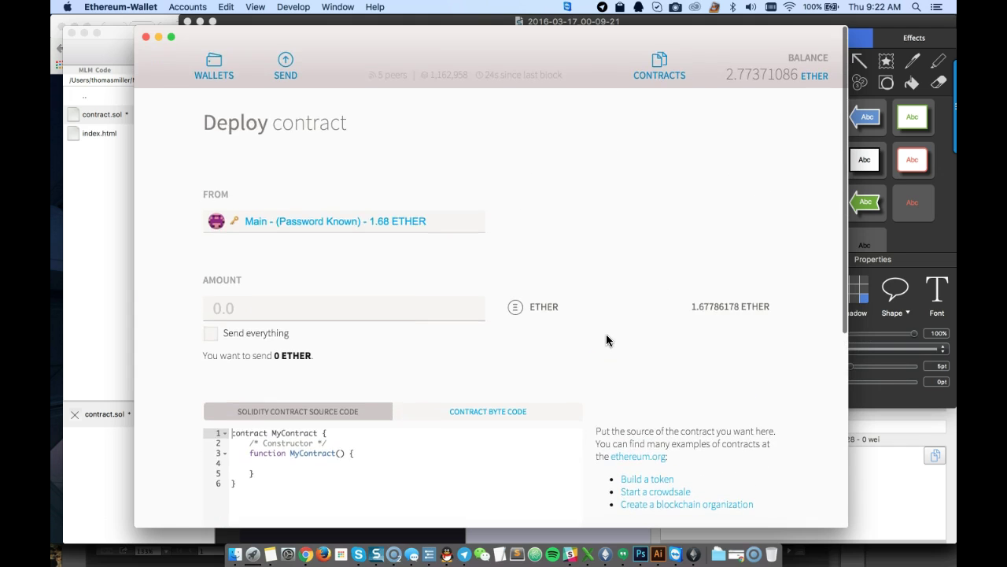
{"action": "scroll", "coordinate": [604, 350], "scroll_direction": "down", "scroll_amount": 10}
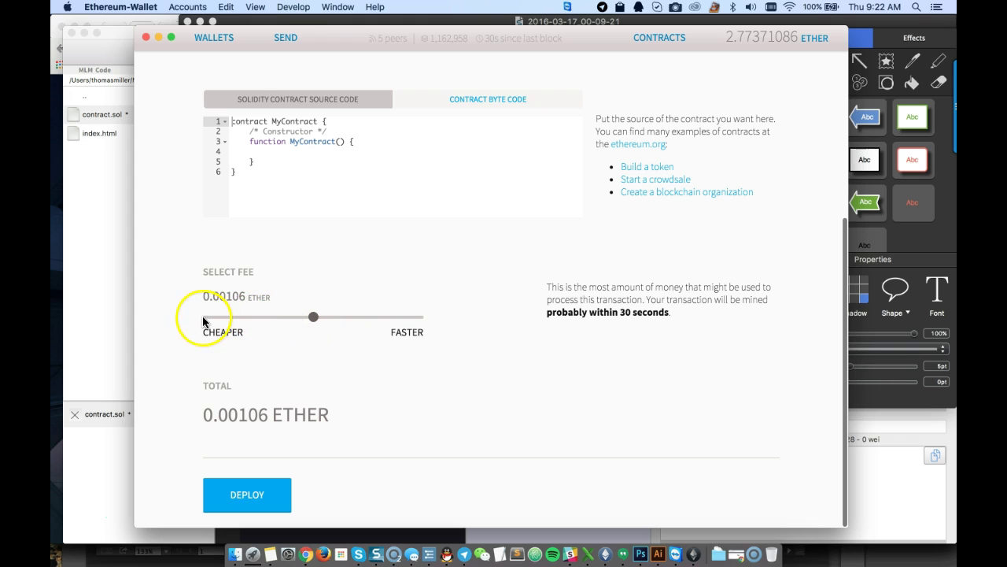
{"action": "scroll", "coordinate": [590, 383], "scroll_direction": "up", "scroll_amount": 5}
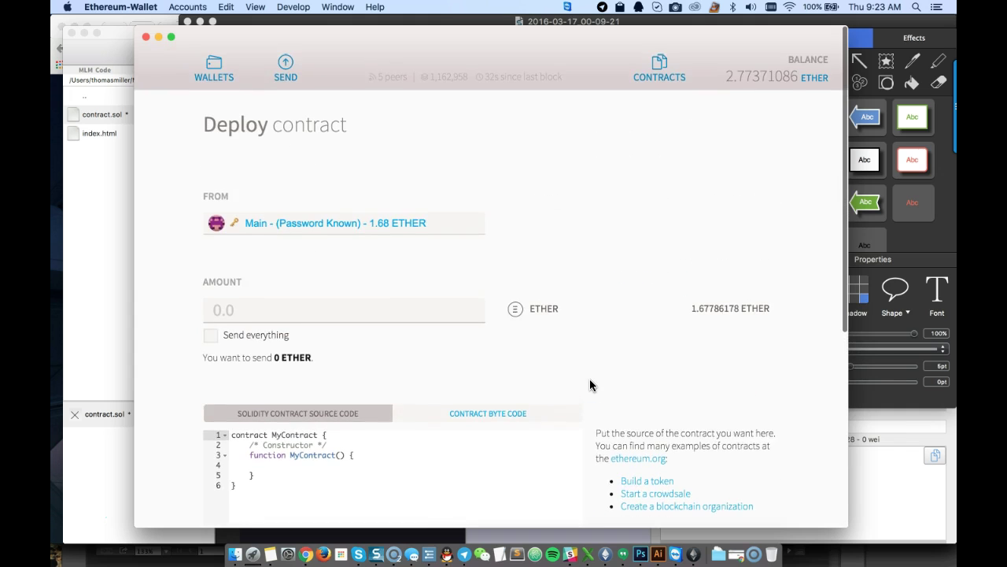
{"action": "left_click", "coordinate": [658, 66]}
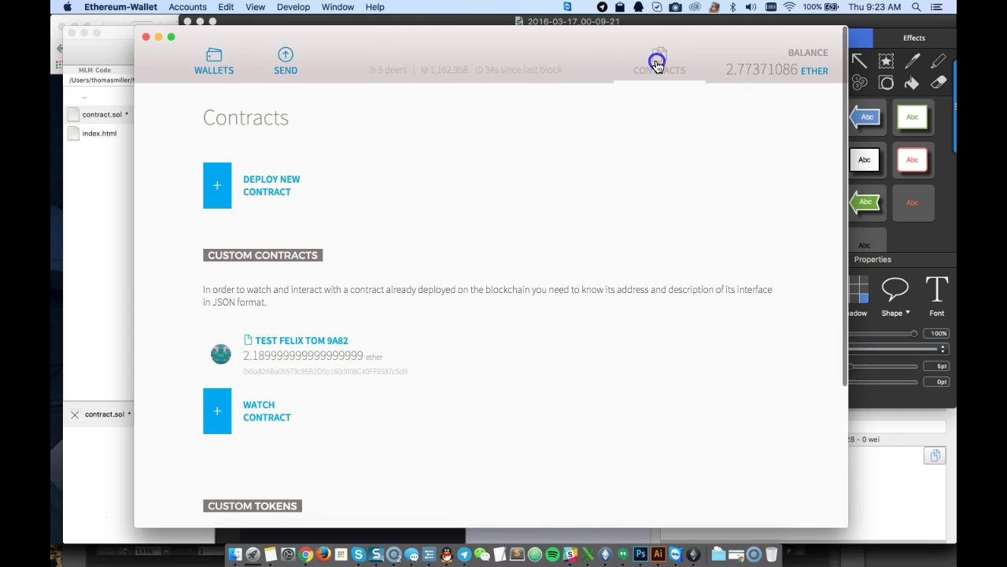
{"action": "scroll", "coordinate": [383, 423], "scroll_direction": "down", "scroll_amount": 3}
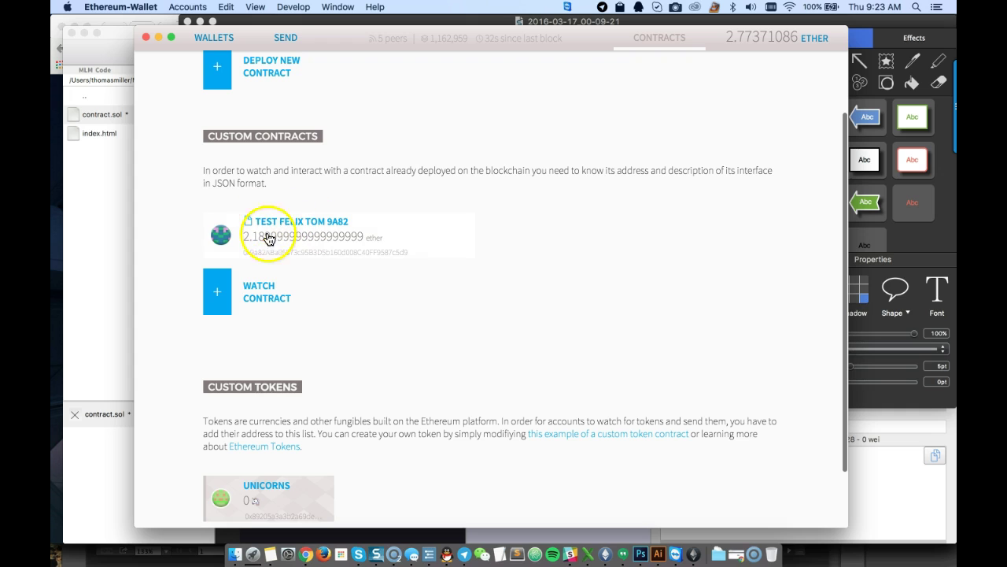
{"action": "left_click", "coordinate": [276, 231]}
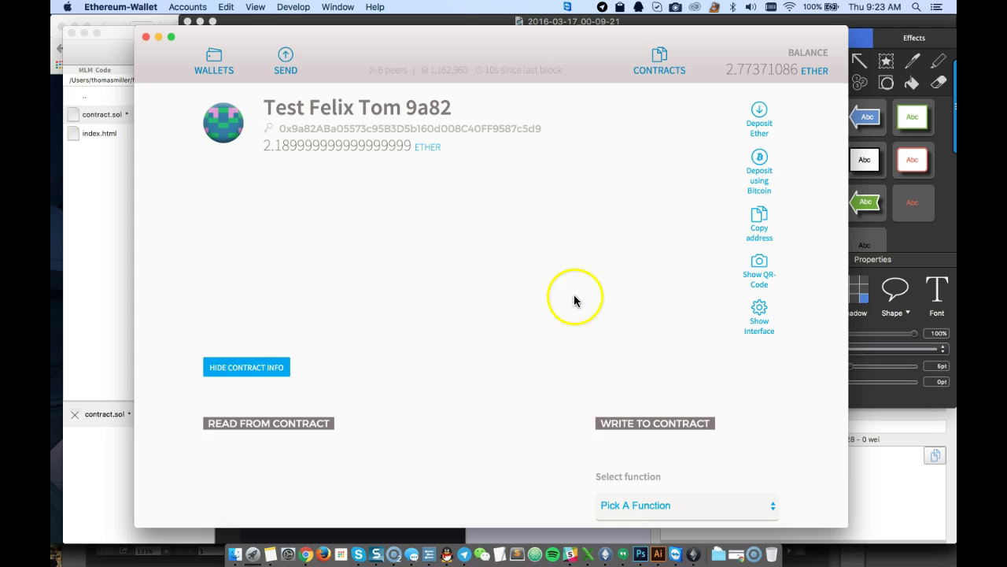
{"action": "left_click", "coordinate": [633, 495]}
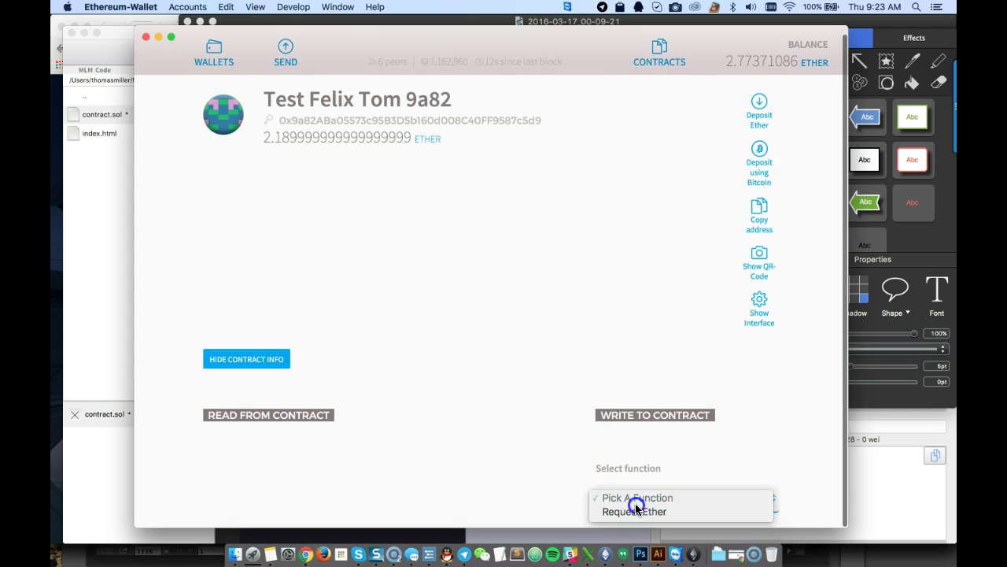
{"action": "left_click", "coordinate": [587, 451]}
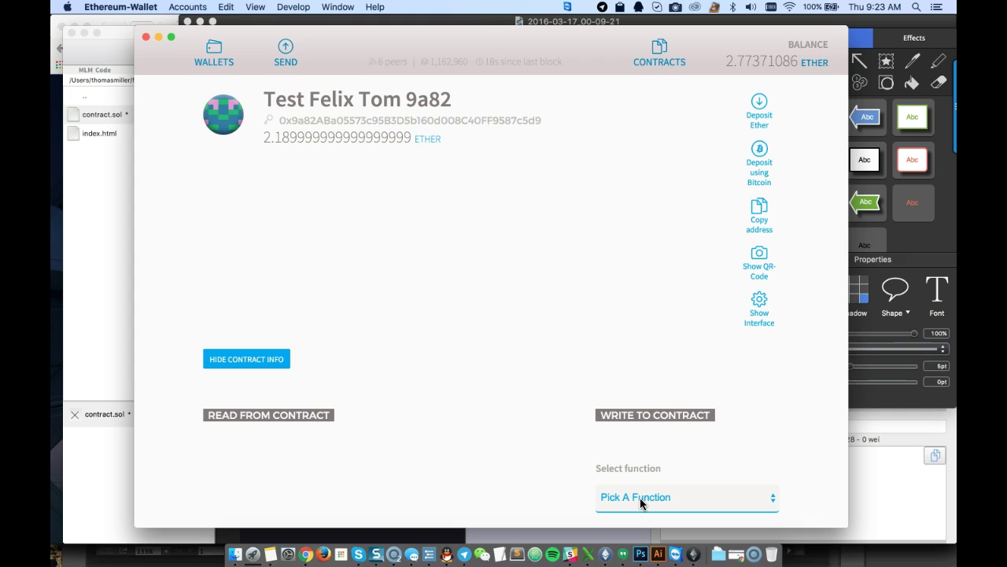
{"action": "left_click", "coordinate": [585, 427]}
{"action": "left_click", "coordinate": [616, 497]}
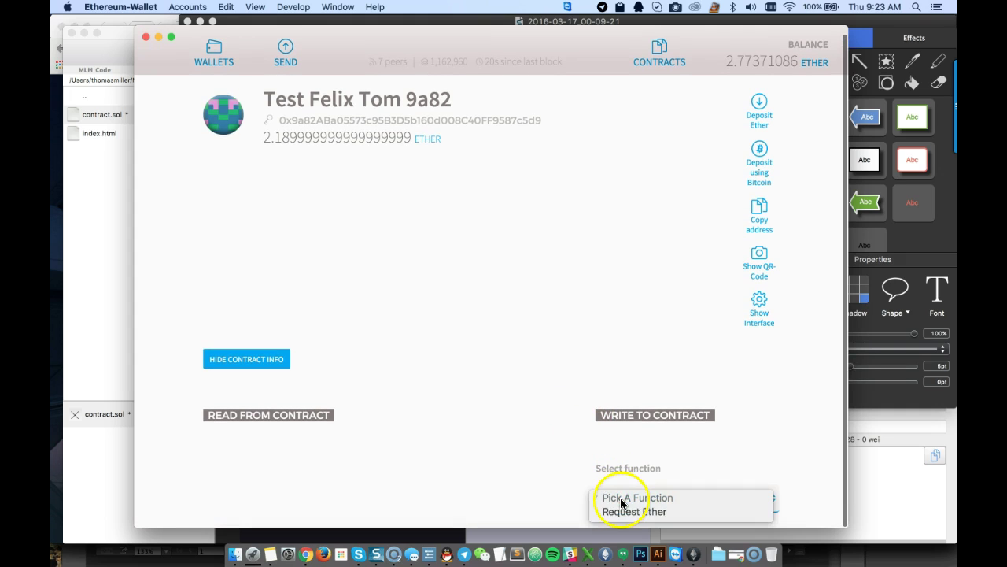
{"action": "left_click", "coordinate": [632, 510]}
Look over the contract page, then minimize the Mix IDE to reveal the wallet
{"action": "scroll", "coordinate": [565, 476], "scroll_direction": "down", "scroll_amount": 5}
{"action": "left_click", "coordinate": [580, 428]}
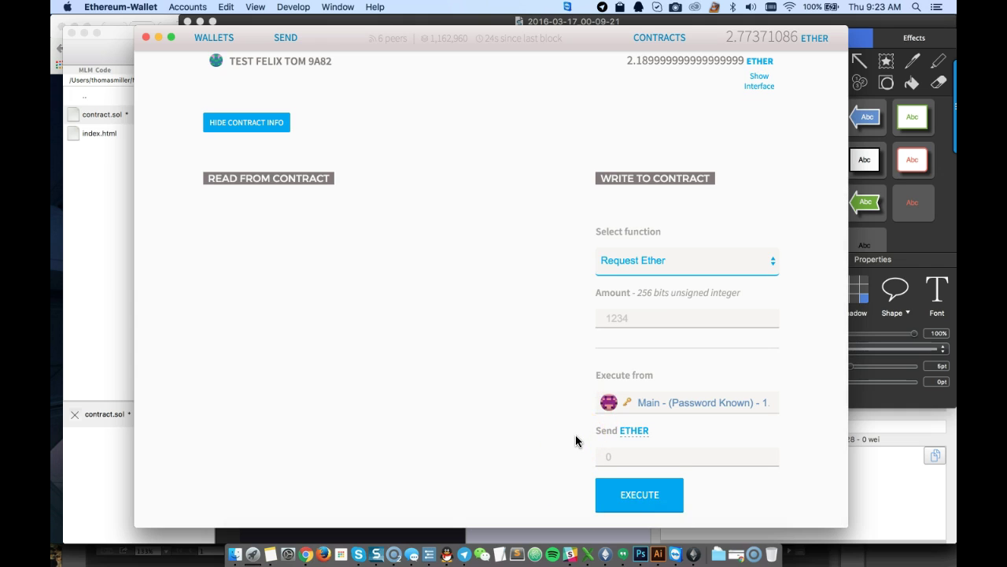
{"action": "left_click", "coordinate": [573, 393]}
{"action": "left_click", "coordinate": [613, 311]}
{"action": "scroll", "coordinate": [559, 358], "scroll_direction": "up", "scroll_amount": 6}
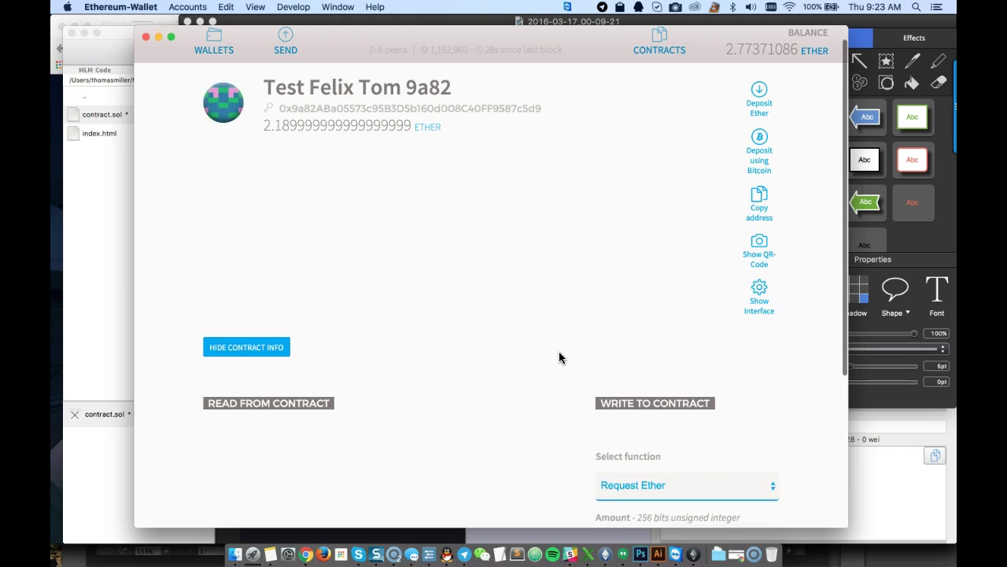
{"action": "scroll", "coordinate": [560, 353], "scroll_direction": "down", "scroll_amount": 1}
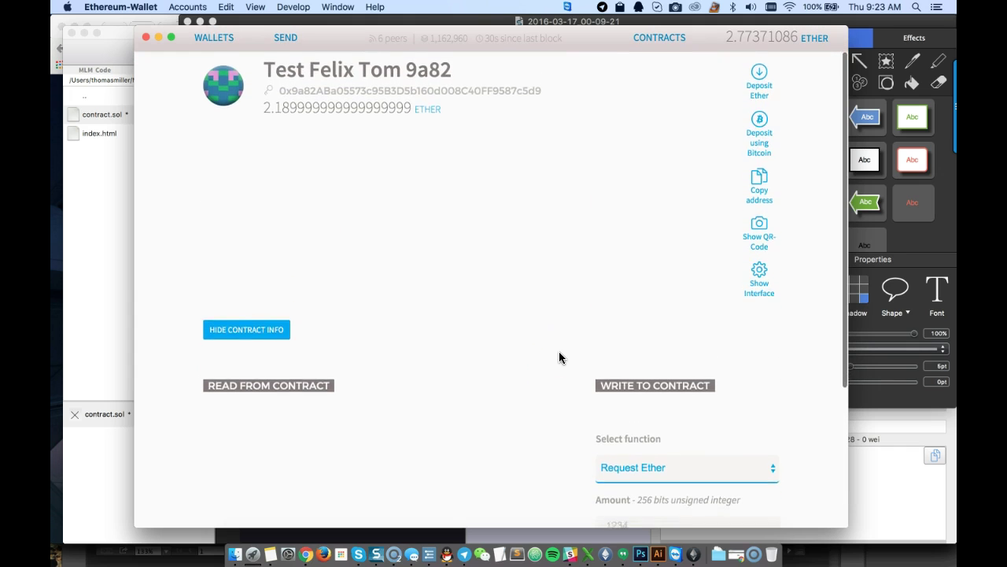
{"action": "scroll", "coordinate": [583, 311], "scroll_direction": "up", "scroll_amount": 1}
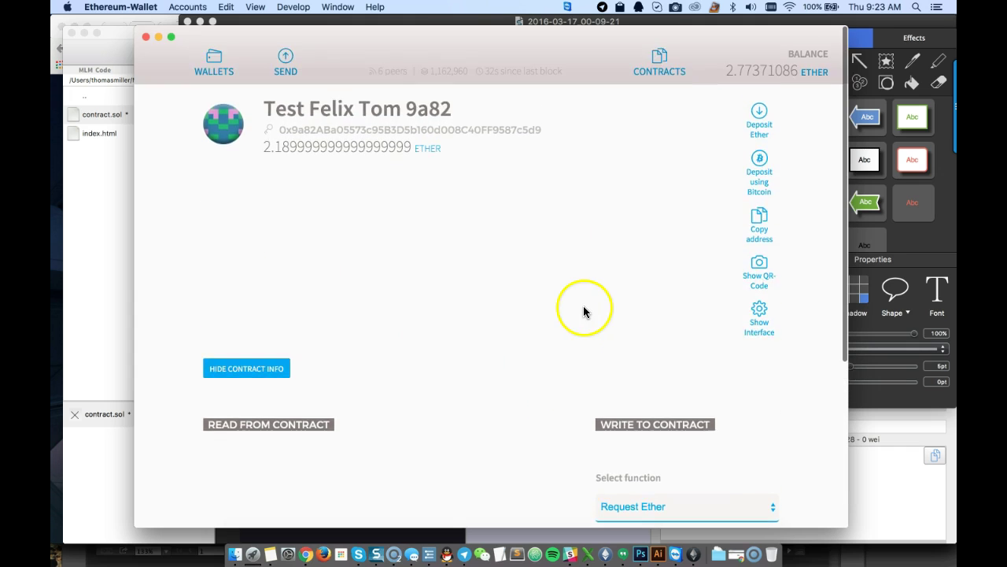
{"action": "left_click", "coordinate": [115, 221]}
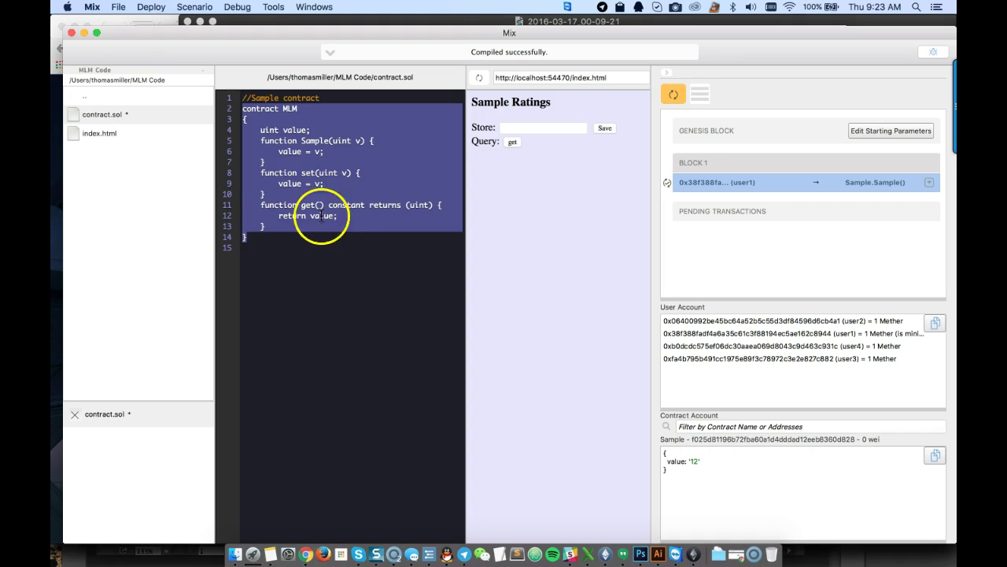
{"action": "left_click", "coordinate": [284, 140]}
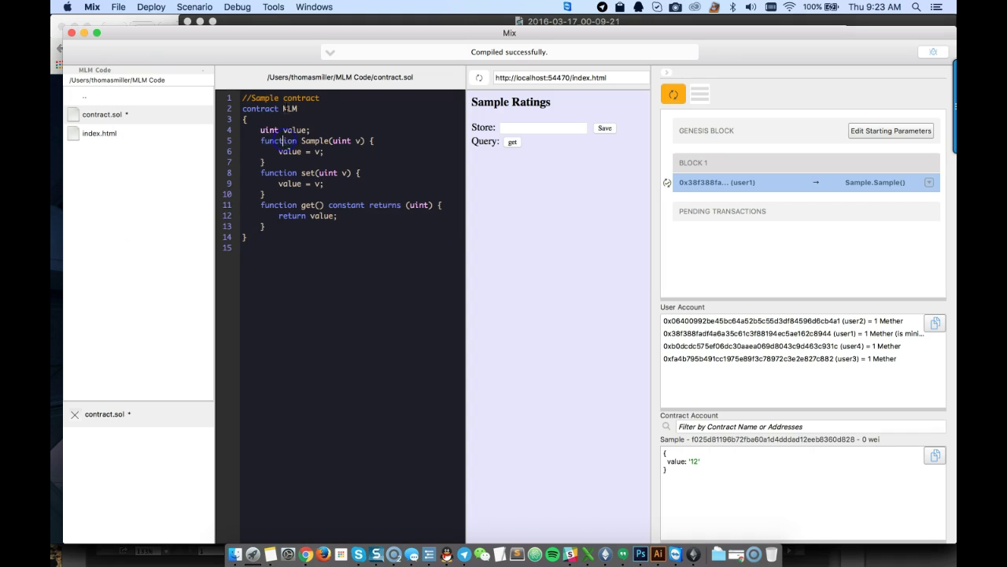
{"action": "left_click", "coordinate": [84, 34]}
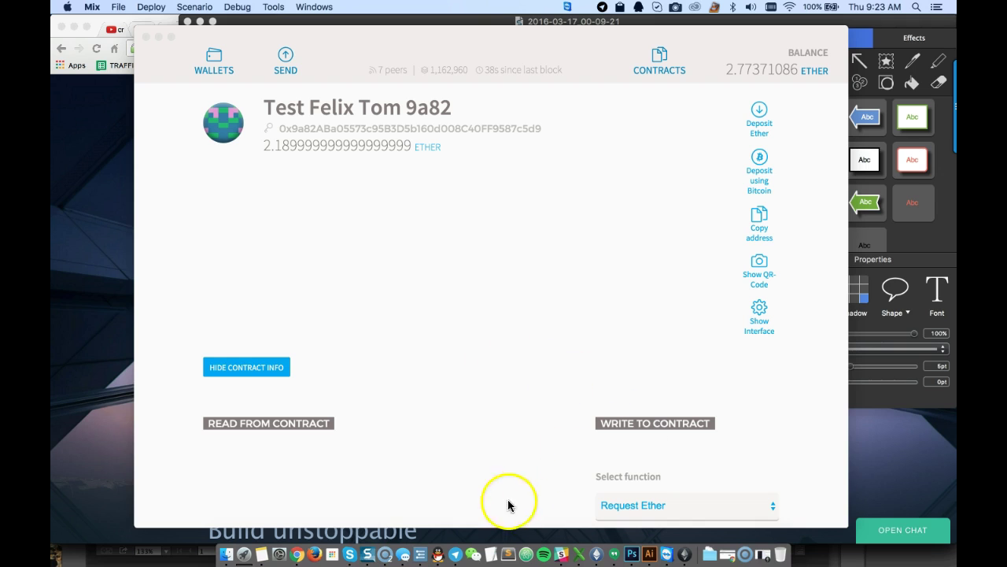
In Skype, search the contract author's chat for "request"
{"action": "left_click", "coordinate": [349, 555]}
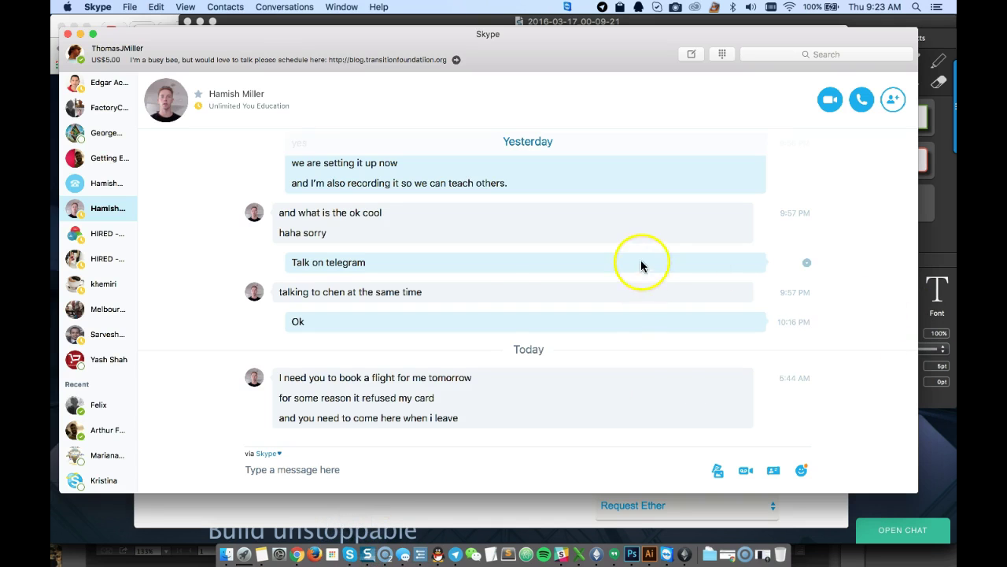
{"action": "left_click", "coordinate": [95, 405]}
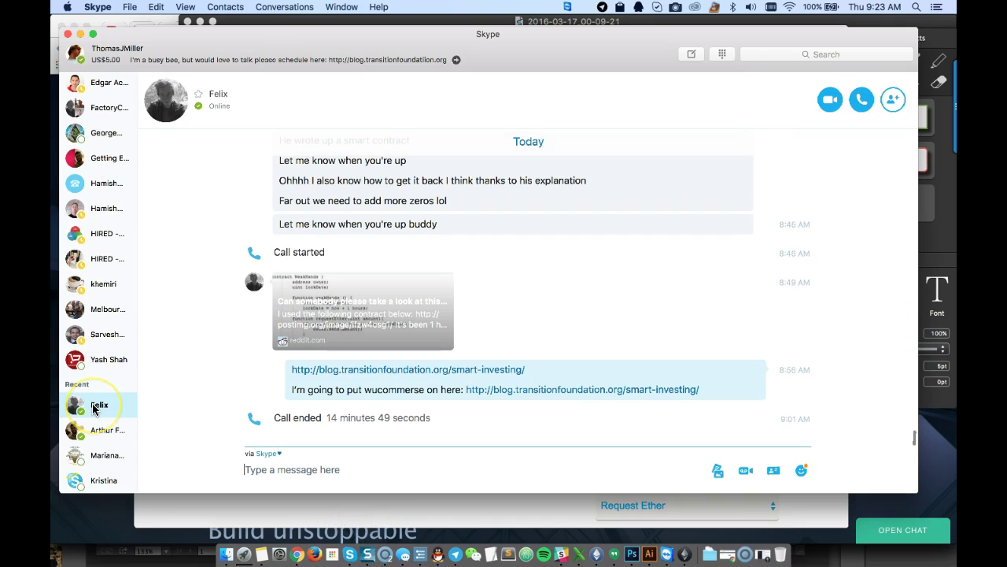
{"action": "left_click", "coordinate": [504, 254]}
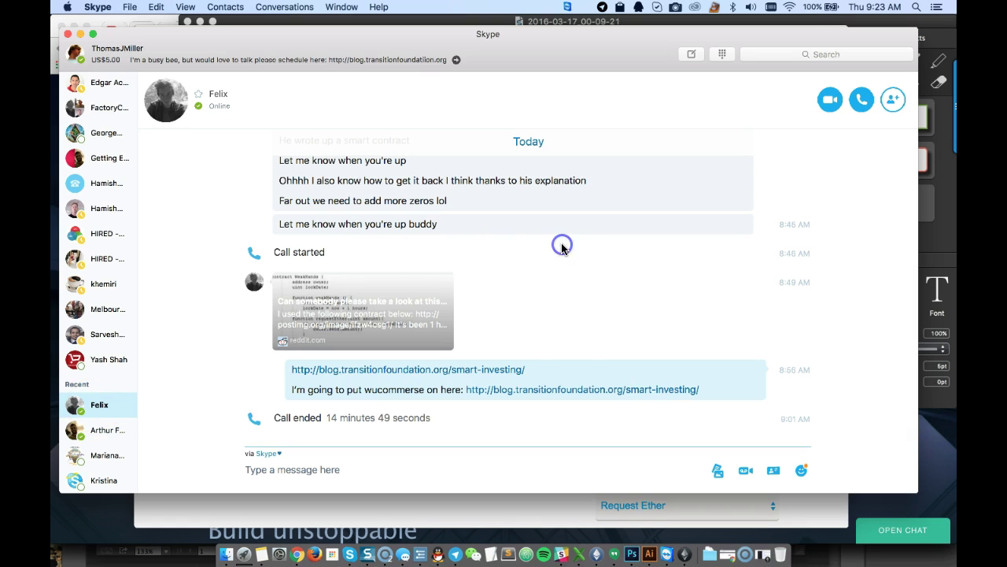
{"action": "key", "text": "super+f"}
{"action": "type", "text": "request"}
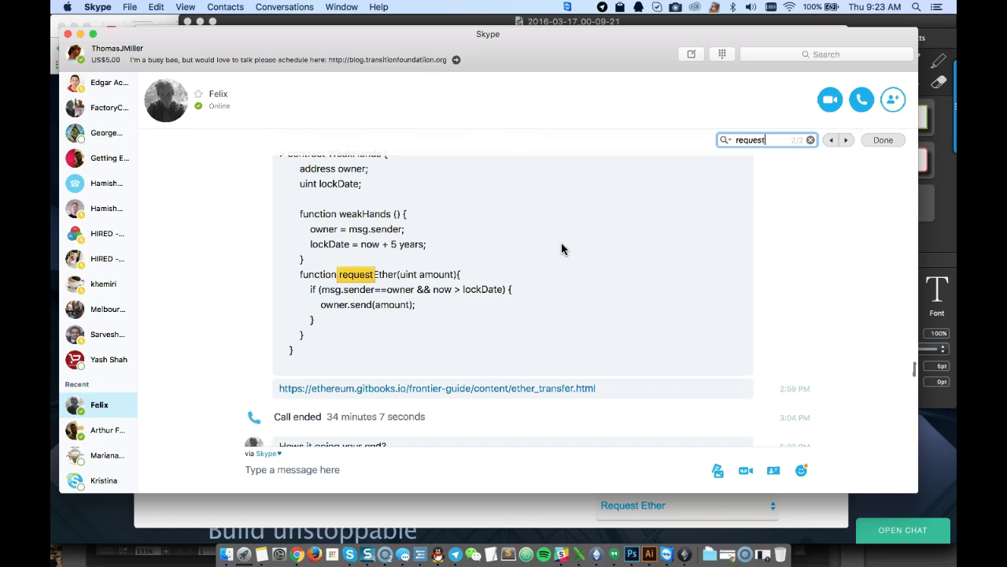
{"action": "scroll", "coordinate": [322, 232], "scroll_direction": "up", "scroll_amount": 2}
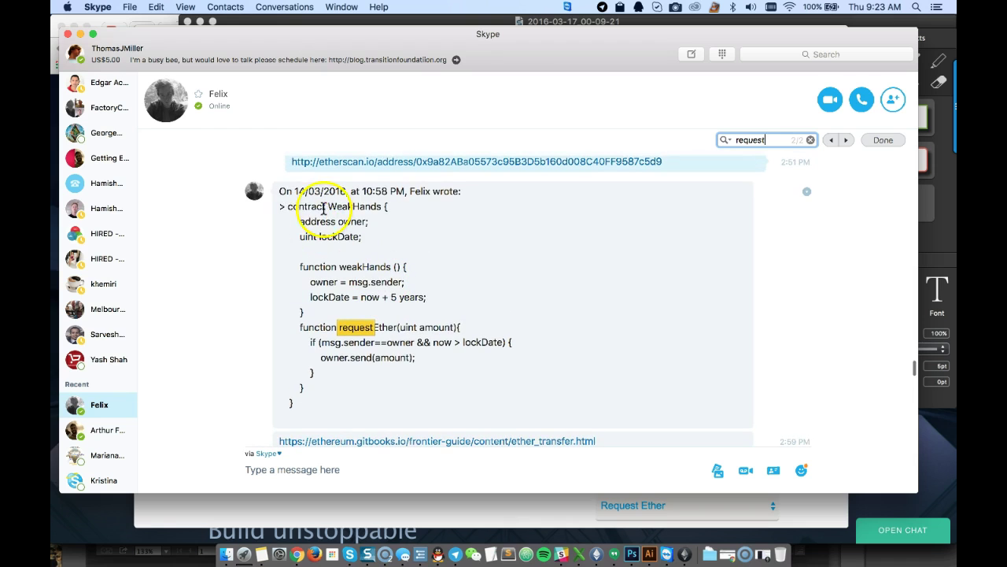
Highlight the WeakHands contract name, its 5-year lock, and the requestEther function
{"action": "left_click_drag", "start_coordinate": [288, 206], "coordinate": [378, 207]}
{"action": "left_click", "coordinate": [355, 206]}
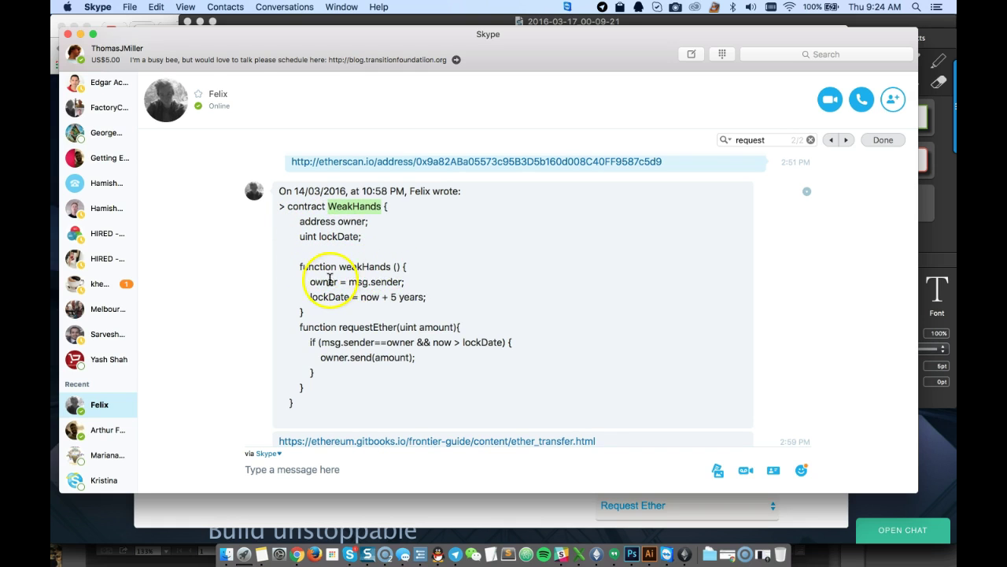
{"action": "left_click", "coordinate": [394, 297]}
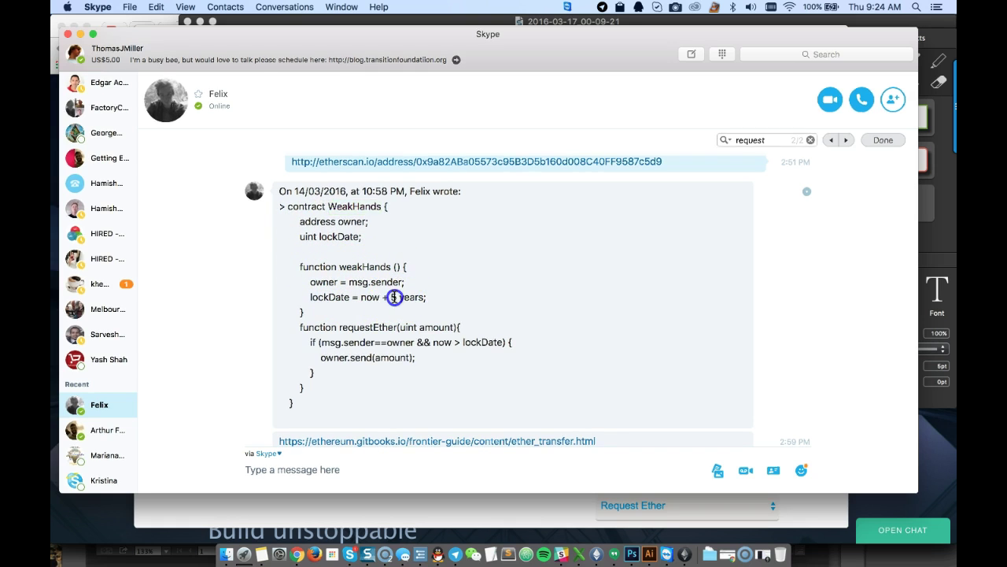
{"action": "double_click", "coordinate": [393, 296]}
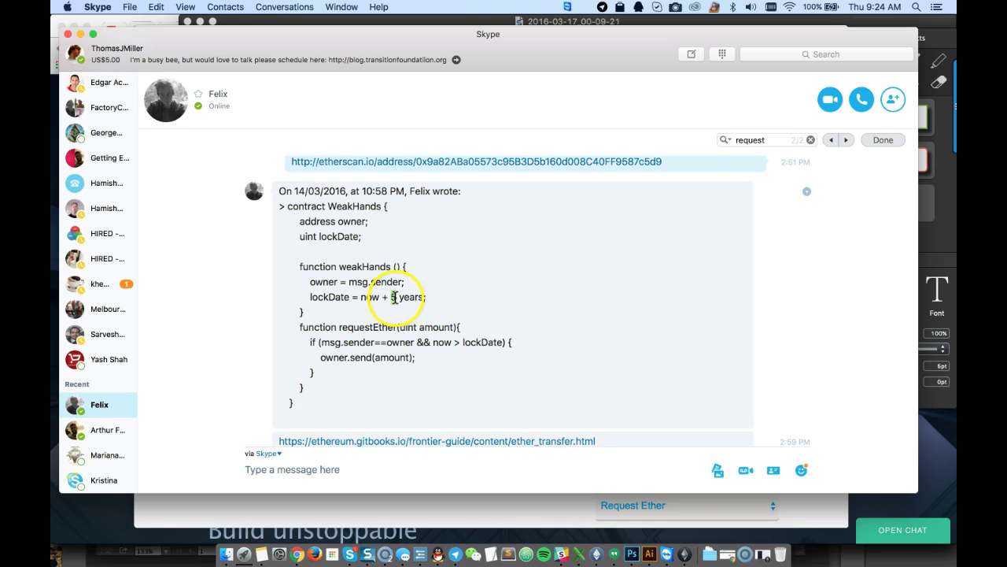
{"action": "left_click_drag", "start_coordinate": [339, 326], "coordinate": [437, 352]}
{"action": "left_click", "coordinate": [436, 357]}
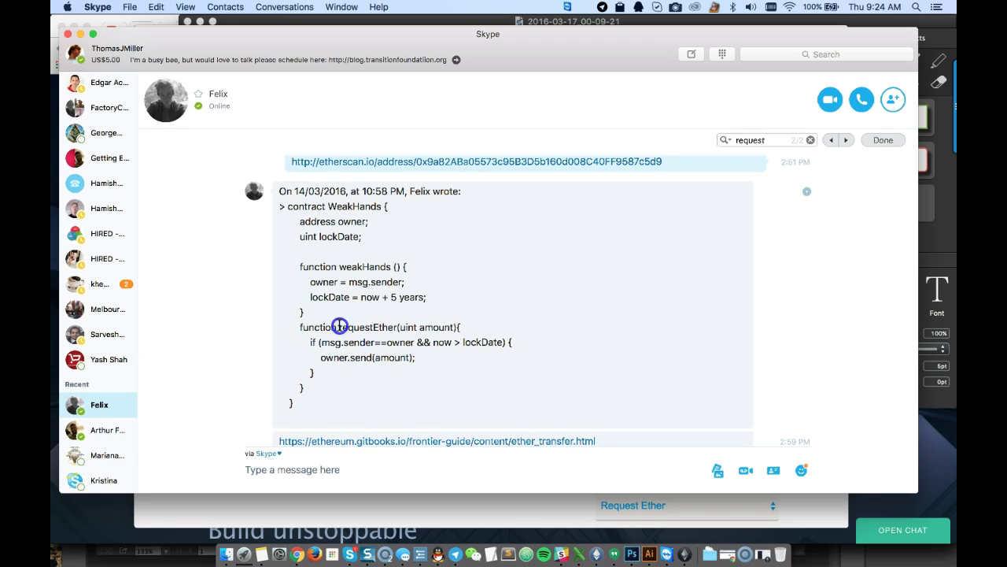
Return to the wallet, reselect Request Ether, and focus its Amount field
{"action": "left_click", "coordinate": [170, 509]}
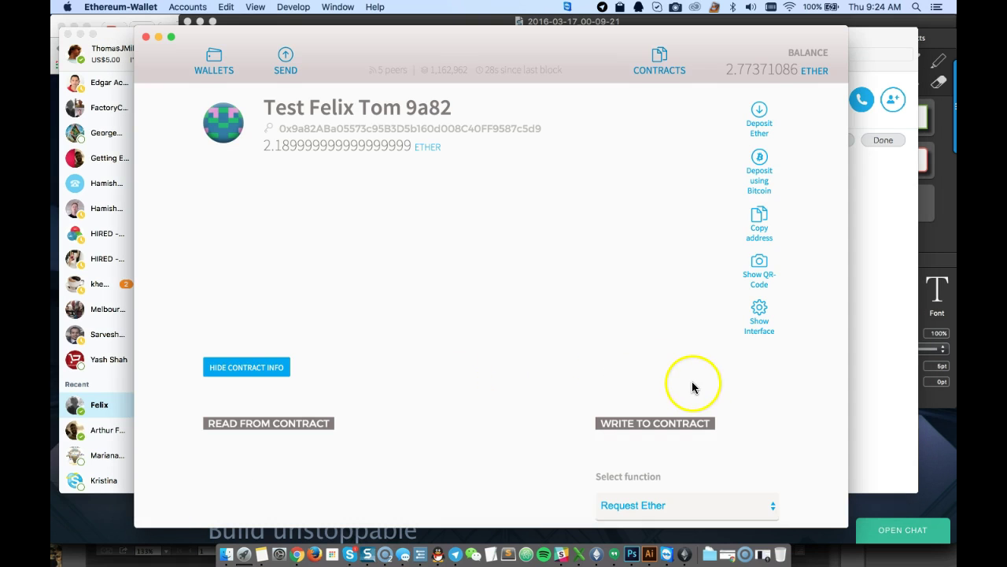
{"action": "scroll", "coordinate": [692, 384], "scroll_direction": "down", "scroll_amount": 3}
{"action": "left_click", "coordinate": [647, 315]}
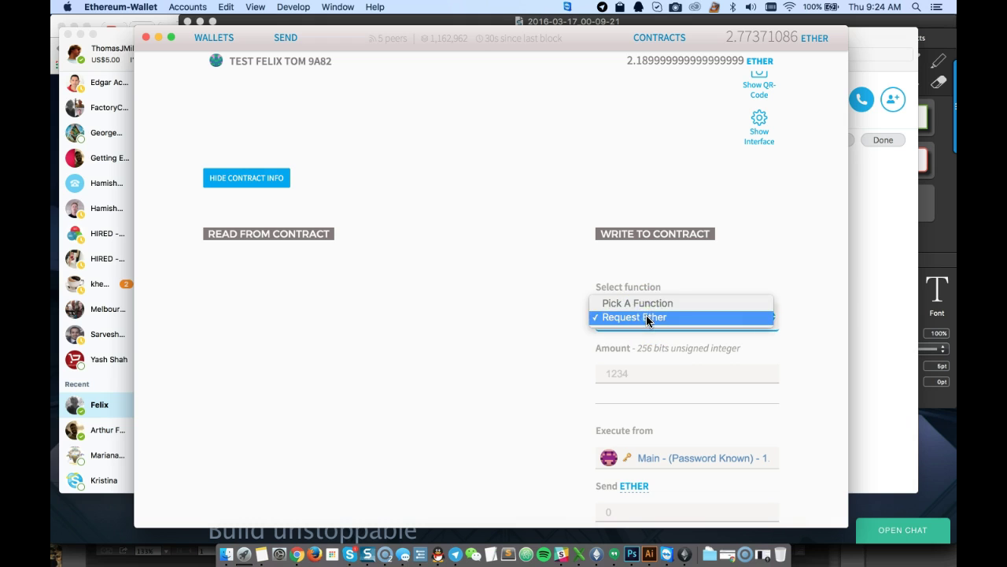
{"action": "left_click", "coordinate": [646, 317]}
{"action": "left_click", "coordinate": [621, 366]}
Highlight the contract's balance digits at the top of the page
{"action": "scroll", "coordinate": [570, 337], "scroll_direction": "up", "scroll_amount": 3}
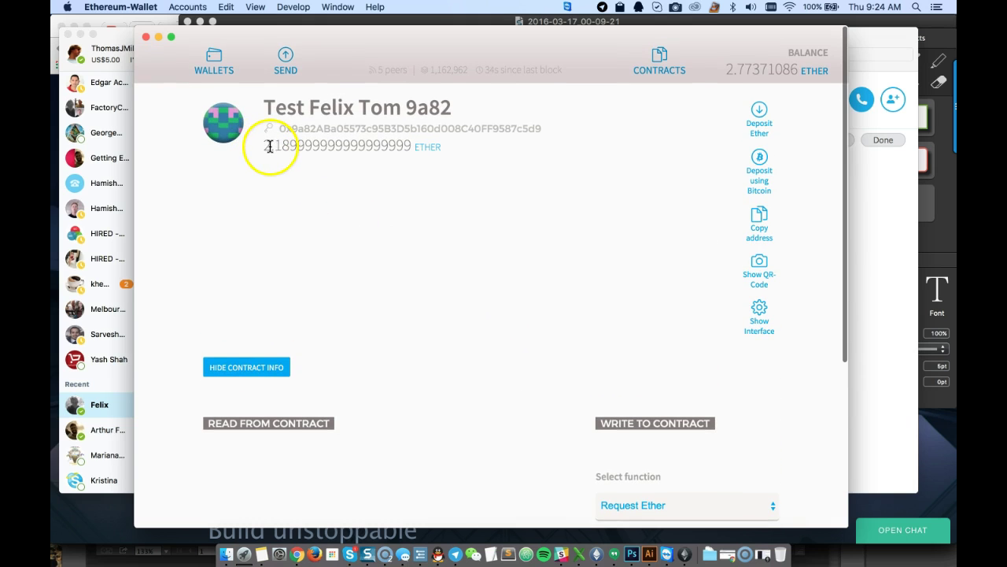
{"action": "left_click_drag", "start_coordinate": [275, 145], "coordinate": [284, 145]}
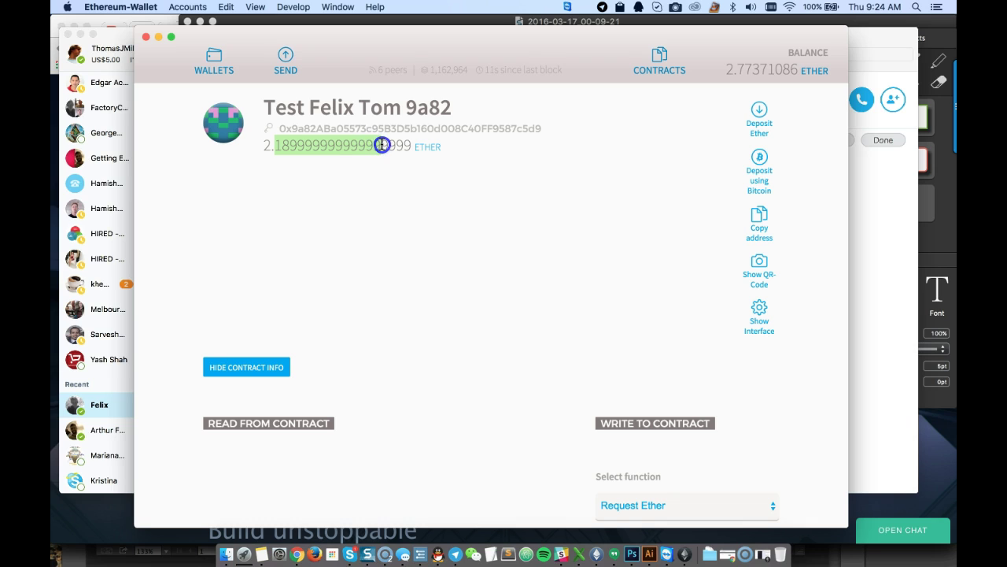
{"action": "left_click_drag", "start_coordinate": [381, 145], "coordinate": [388, 145]}
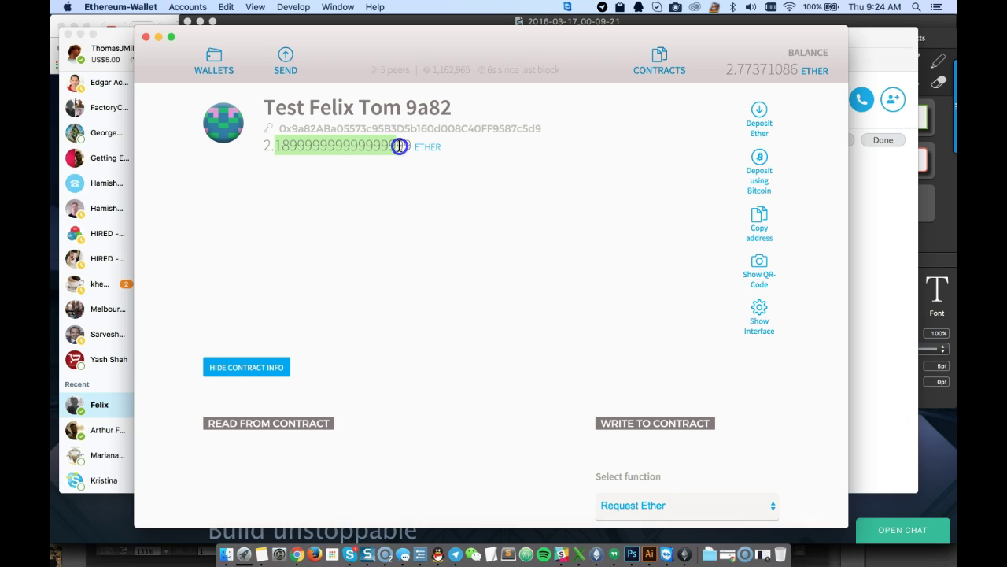
{"action": "left_click_drag", "start_coordinate": [391, 145], "coordinate": [412, 146]}
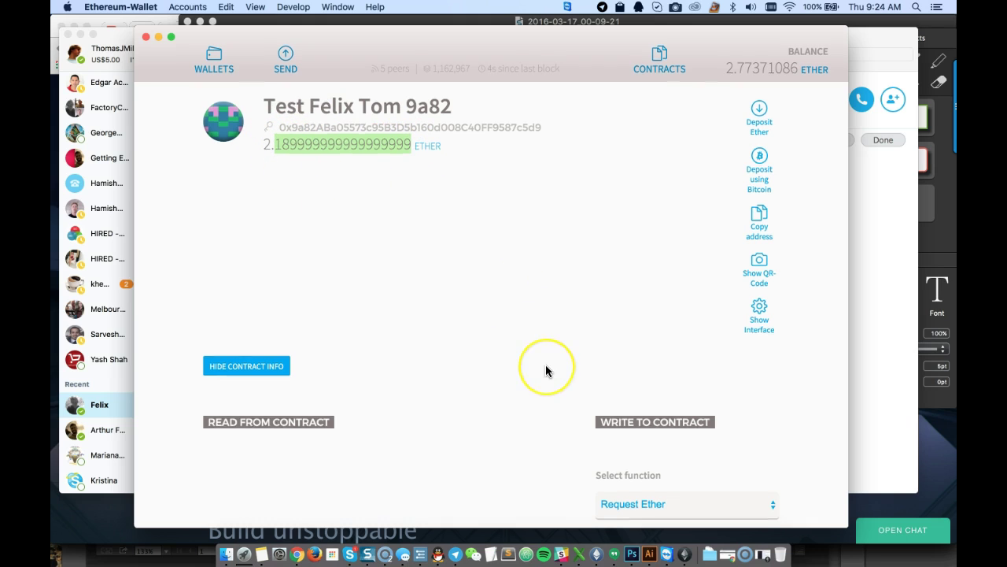
{"action": "scroll", "coordinate": [545, 364], "scroll_direction": "down", "scroll_amount": 3}
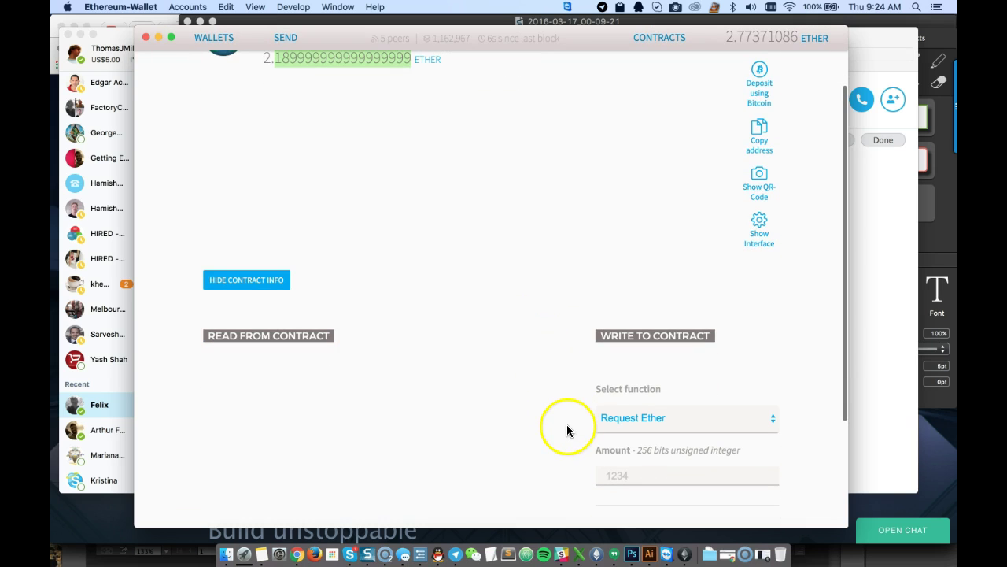
{"action": "scroll", "coordinate": [567, 428], "scroll_direction": "down", "scroll_amount": 1}
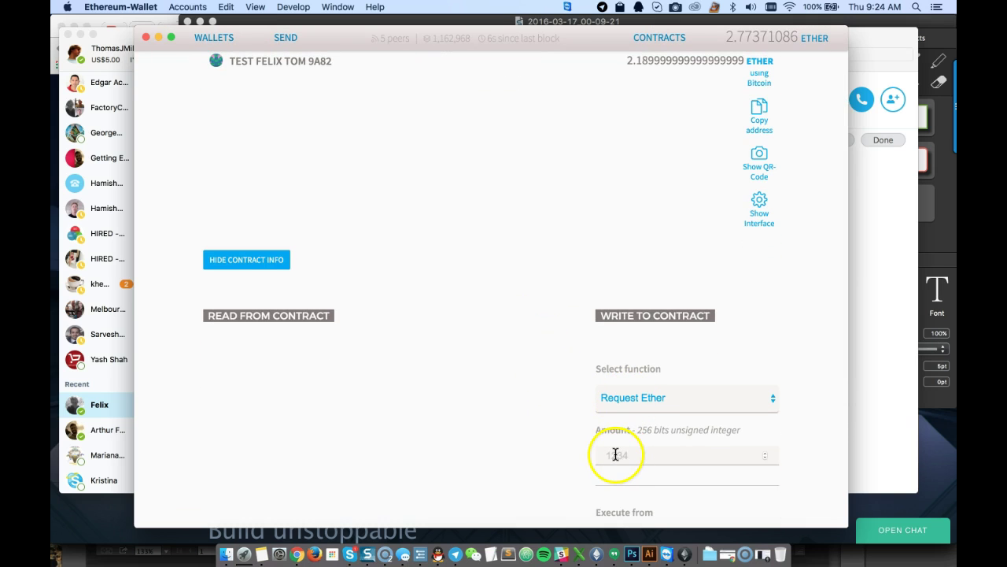
{"action": "scroll", "coordinate": [295, 198], "scroll_direction": "up", "scroll_amount": 4}
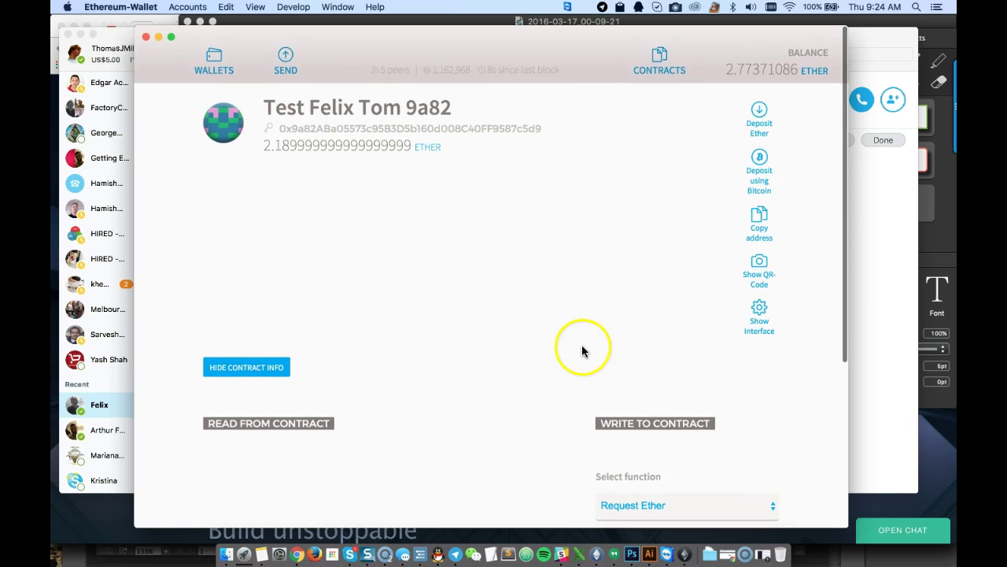
{"action": "scroll", "coordinate": [582, 351], "scroll_direction": "down", "scroll_amount": 6}
{"action": "type", "text": "0"}
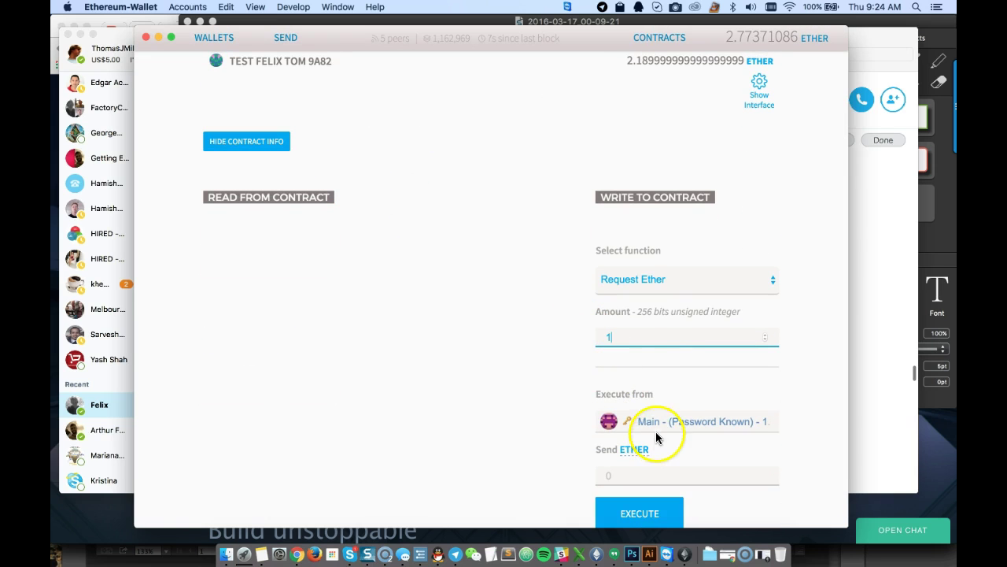
{"action": "scroll", "coordinate": [622, 248], "scroll_direction": "up", "scroll_amount": 5}
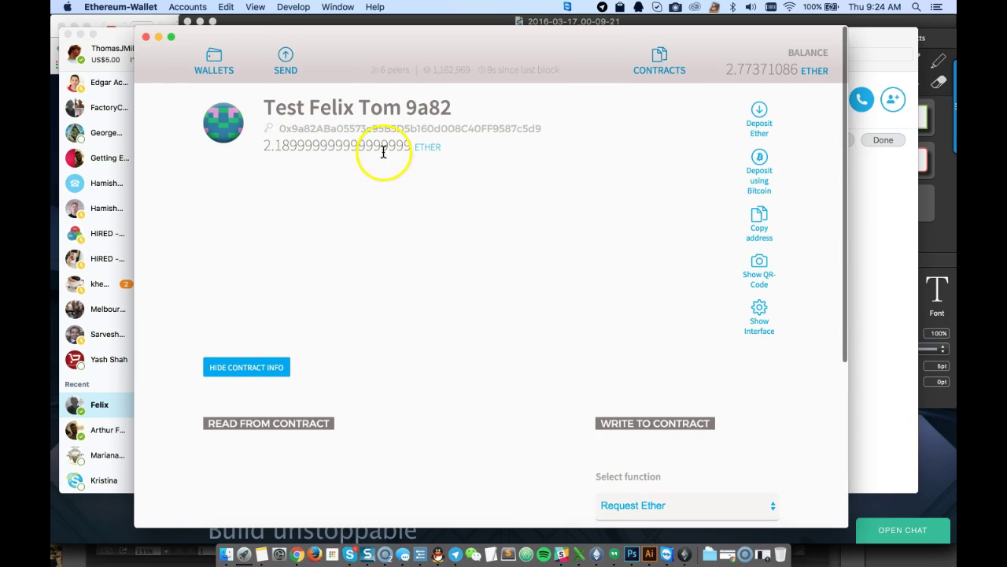
{"action": "scroll", "coordinate": [504, 347], "scroll_direction": "down", "scroll_amount": 3}
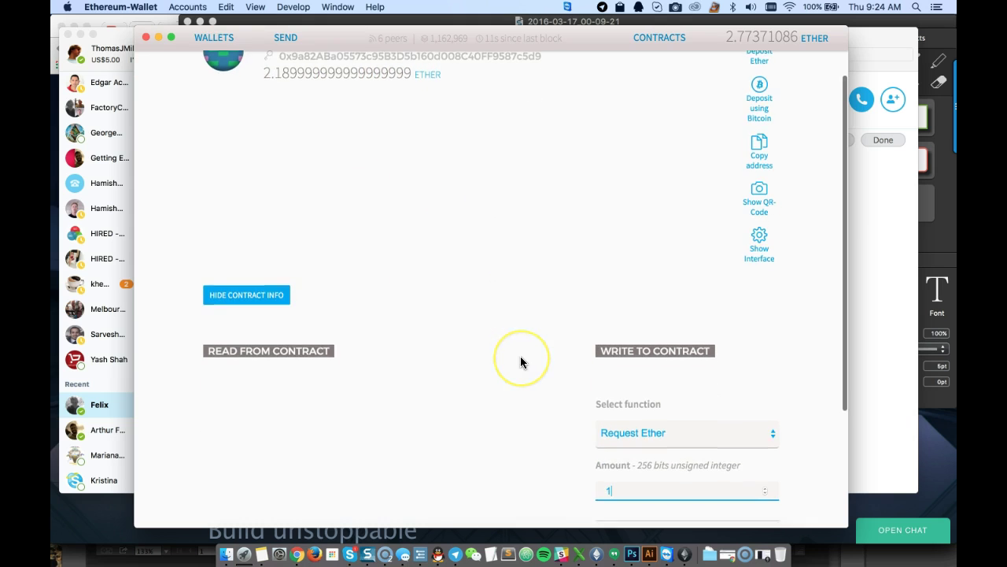
{"action": "scroll", "coordinate": [568, 409], "scroll_direction": "down", "scroll_amount": 2}
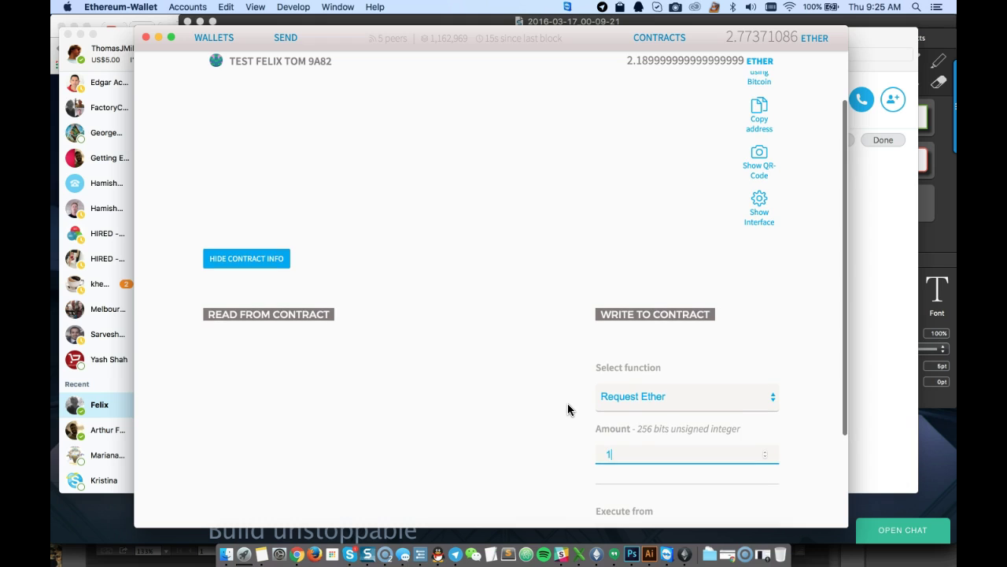
{"action": "scroll", "coordinate": [568, 410], "scroll_direction": "down", "scroll_amount": 1}
{"action": "scroll", "coordinate": [568, 409], "scroll_direction": "down", "scroll_amount": 2}
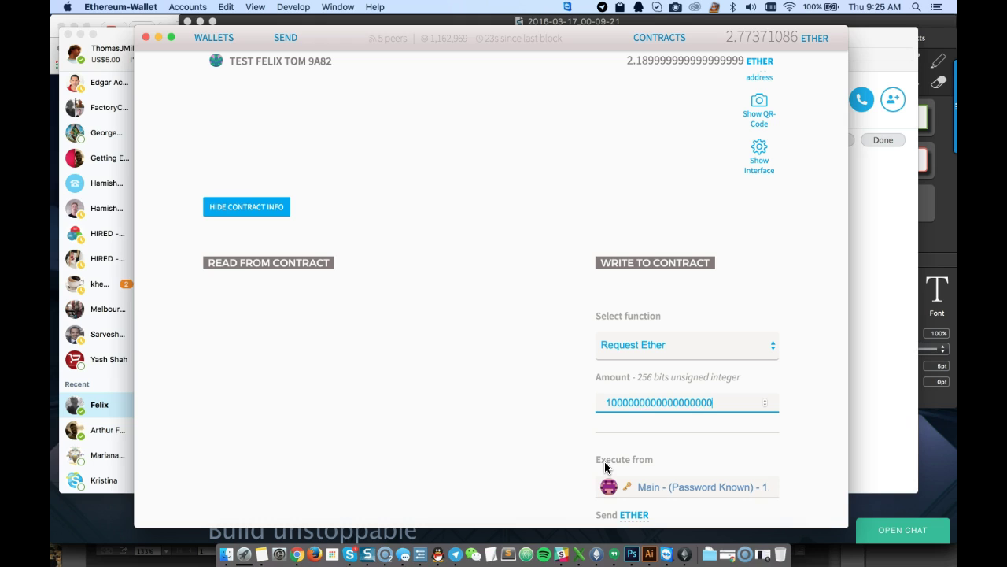
{"action": "scroll", "coordinate": [580, 407], "scroll_direction": "down", "scroll_amount": 5}
Execute Request Ether from the Main account
{"action": "left_click", "coordinate": [665, 403]}
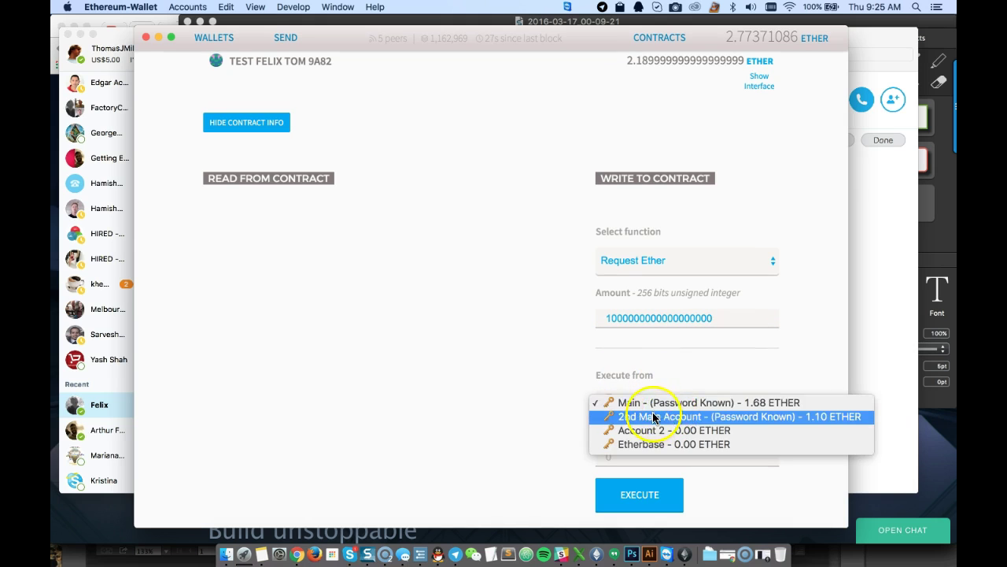
{"action": "left_click", "coordinate": [763, 401]}
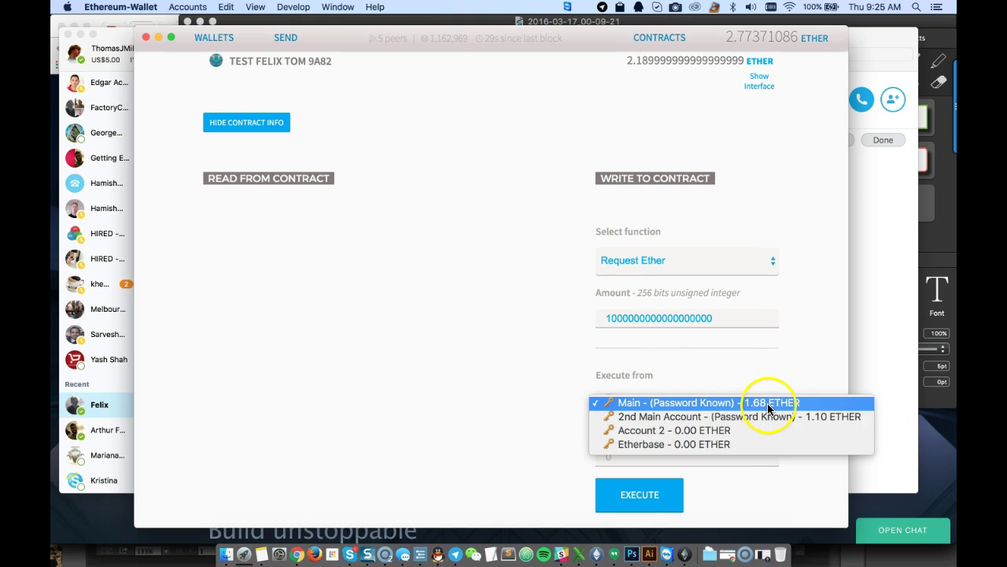
{"action": "left_click", "coordinate": [764, 402]}
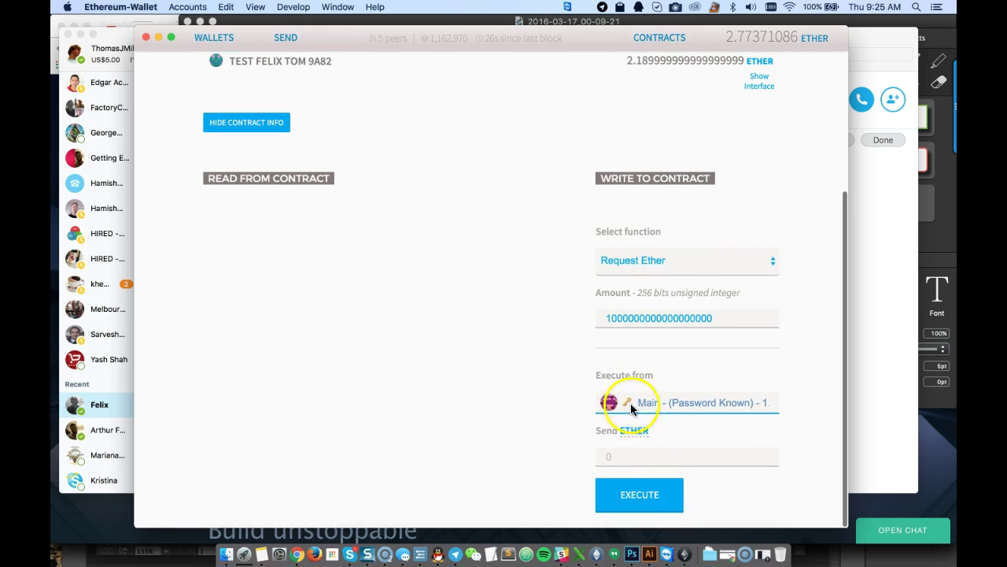
{"action": "left_click", "coordinate": [640, 496]}
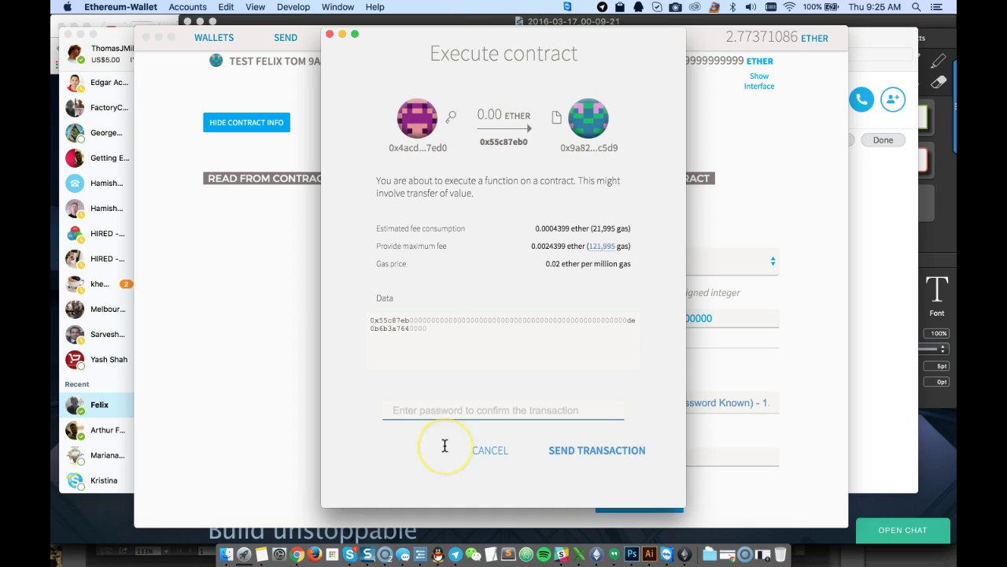
Enter the account password and send the Request Ether transaction
{"action": "type", "text": "•••"}
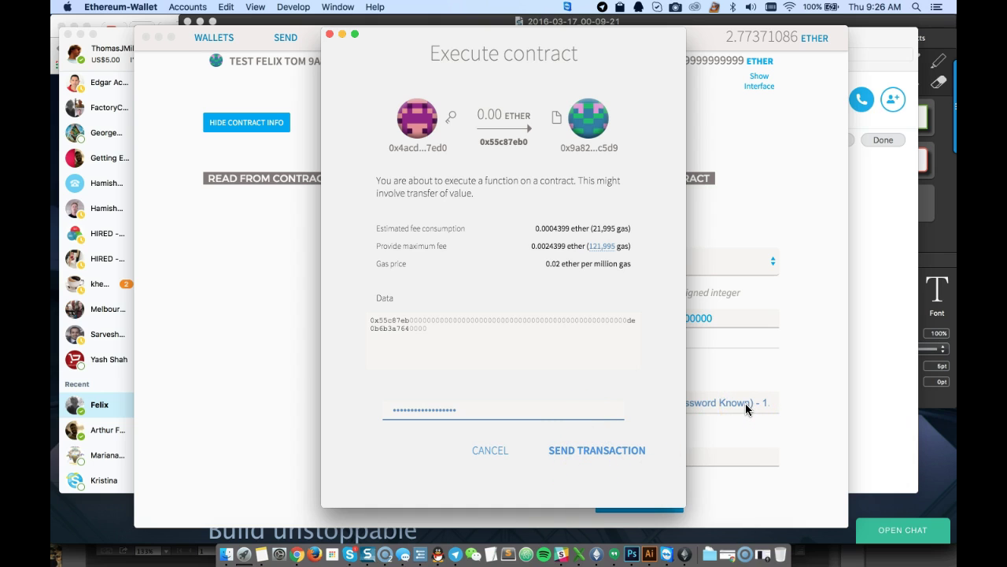
{"action": "left_click", "coordinate": [591, 455]}
{"action": "left_click", "coordinate": [592, 454]}
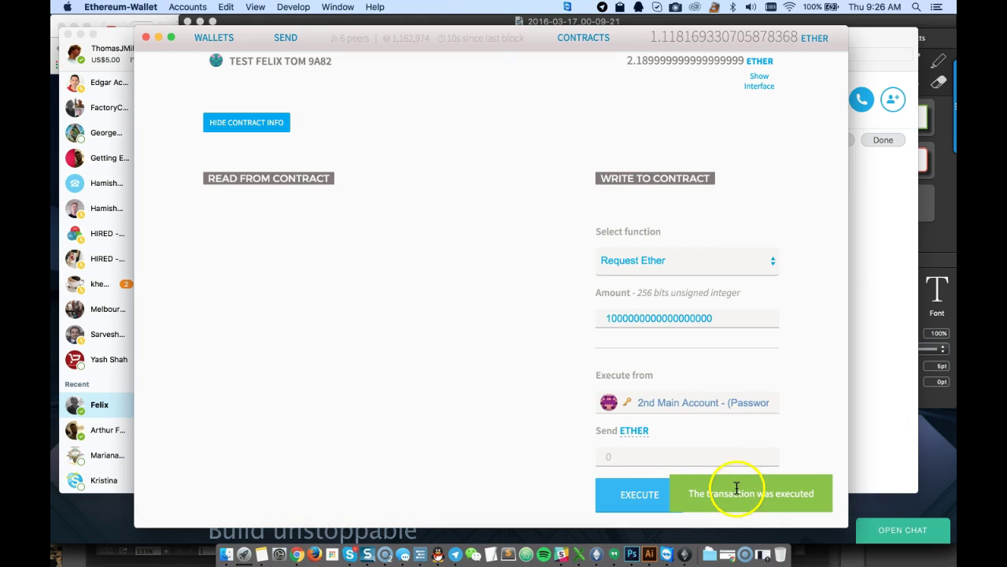
Scroll the contract page to confirm the total balance now reads 2.77327096 ether
{"action": "scroll", "coordinate": [562, 299], "scroll_direction": "up", "scroll_amount": 5}
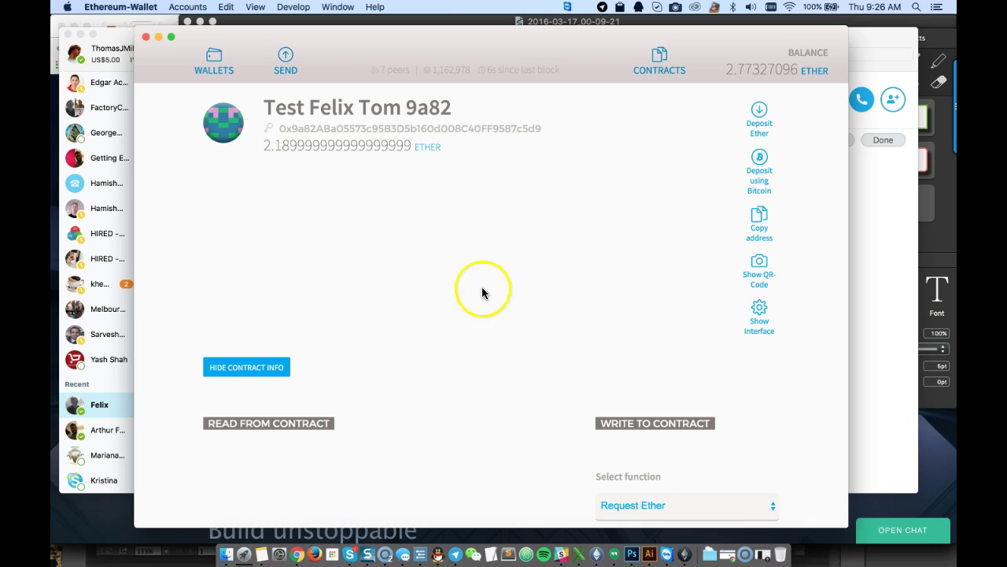
{"action": "scroll", "coordinate": [555, 361], "scroll_direction": "down", "scroll_amount": 1}
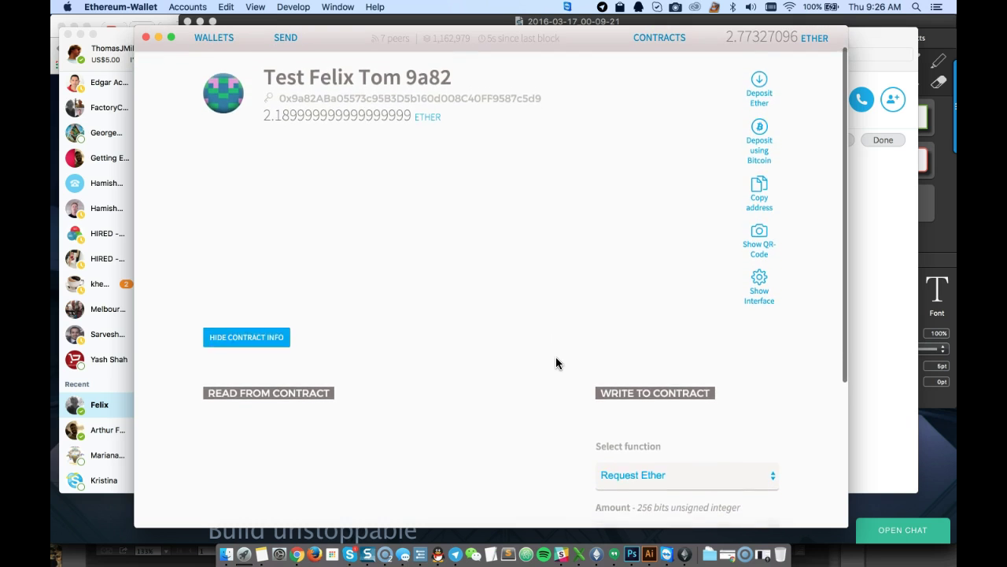
{"action": "scroll", "coordinate": [556, 360], "scroll_direction": "up", "scroll_amount": 2}
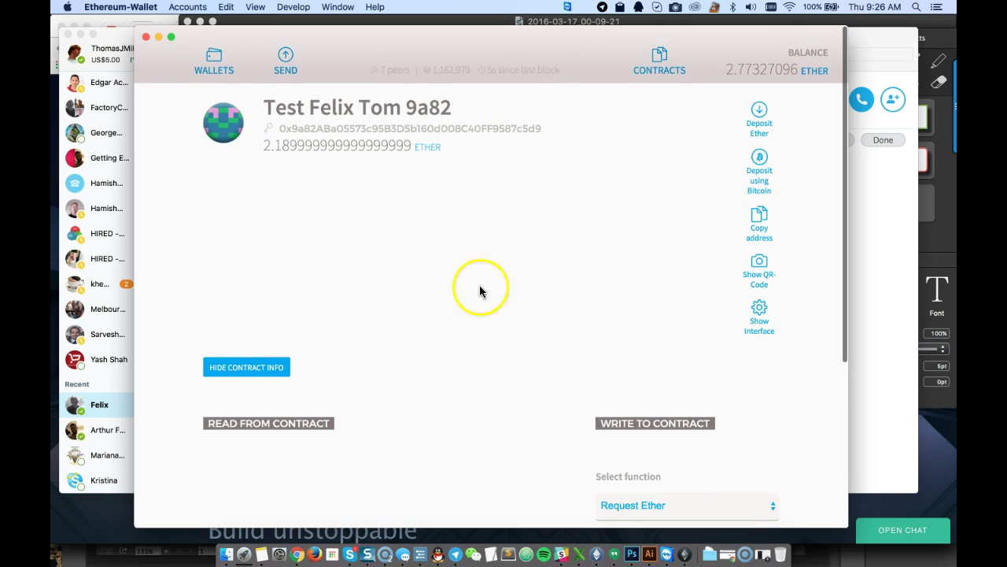
{"action": "left_click", "coordinate": [272, 151]}
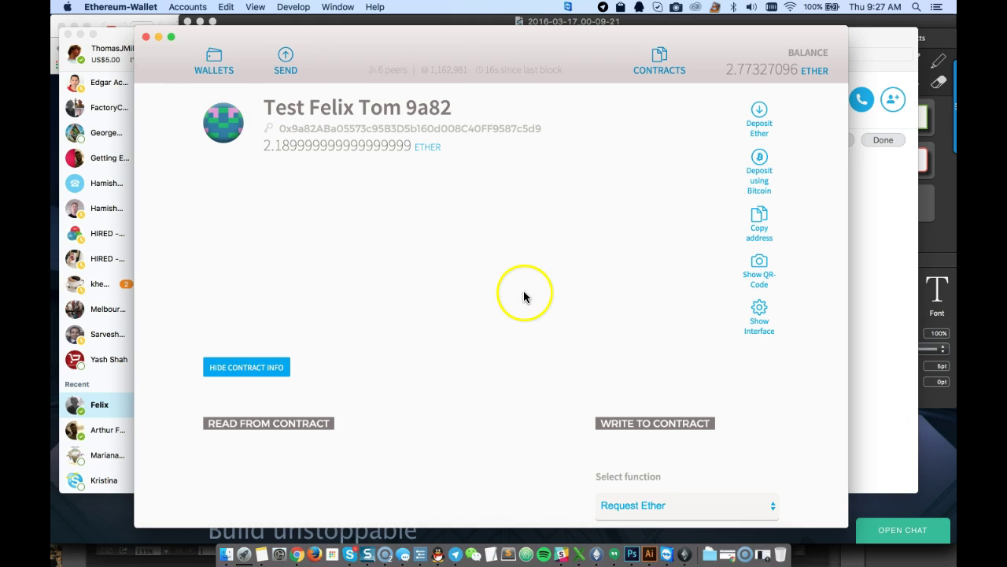
{"action": "scroll", "coordinate": [523, 290], "scroll_direction": "down", "scroll_amount": 5}
{"action": "scroll", "coordinate": [384, 352], "scroll_direction": "up", "scroll_amount": 1}
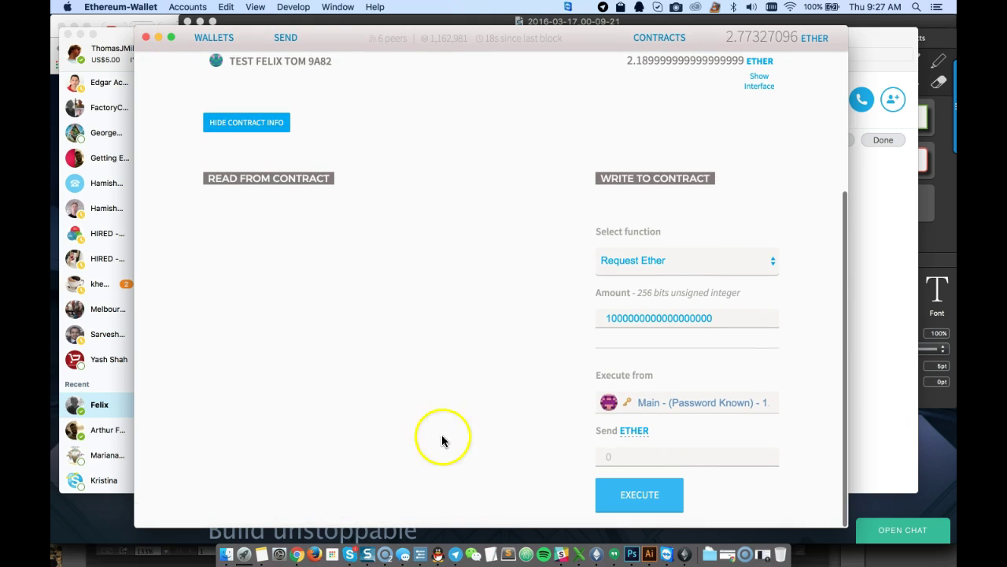
{"action": "scroll", "coordinate": [459, 417], "scroll_direction": "up", "scroll_amount": 2}
{"action": "scroll", "coordinate": [469, 299], "scroll_direction": "up", "scroll_amount": 5}
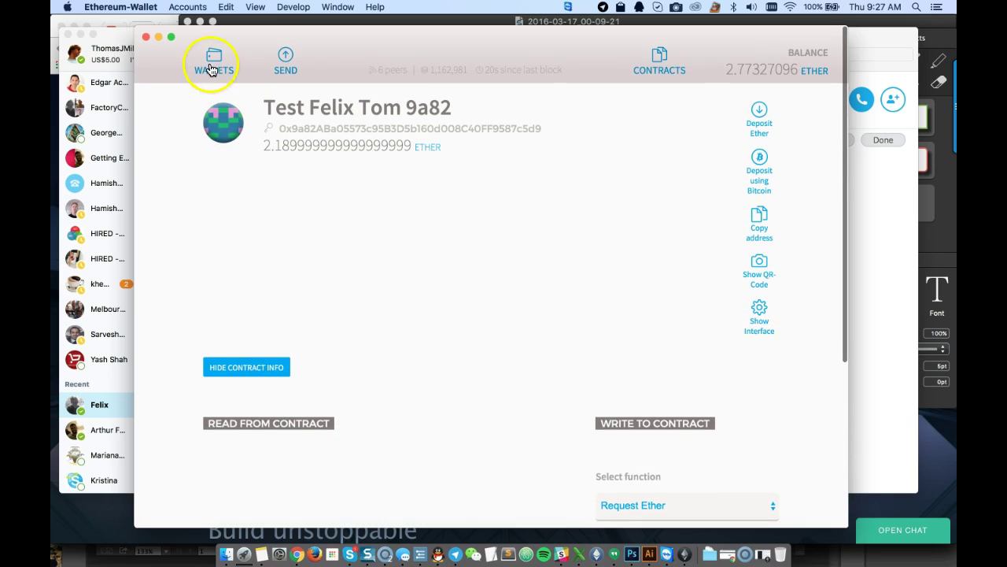
Check the Accounts Overview, where Main holds 1.67742188 ether and Account 2 and Etherbase hold 0.00
{"action": "left_click", "coordinate": [211, 61]}
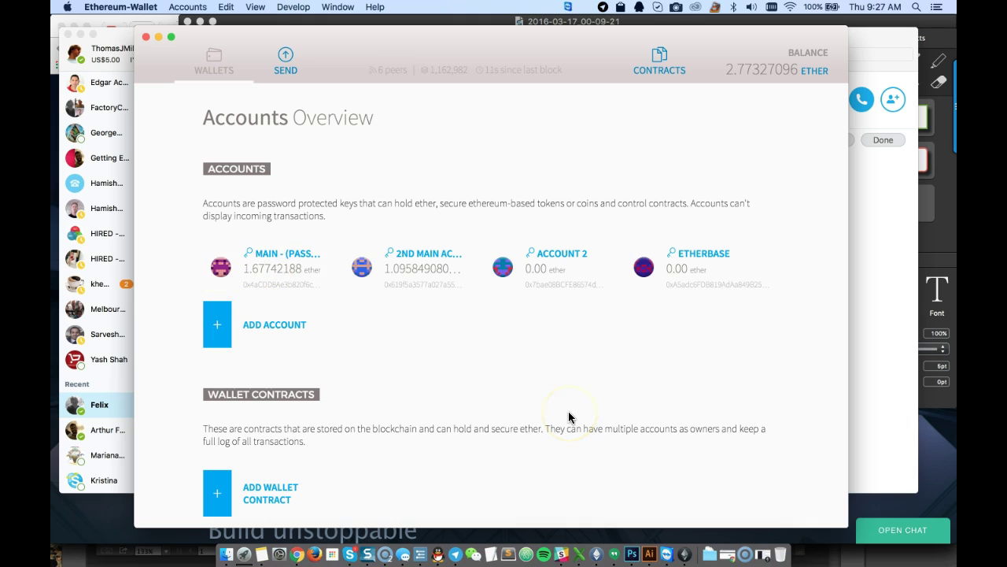
{"action": "scroll", "coordinate": [569, 415], "scroll_direction": "down", "scroll_amount": 2}
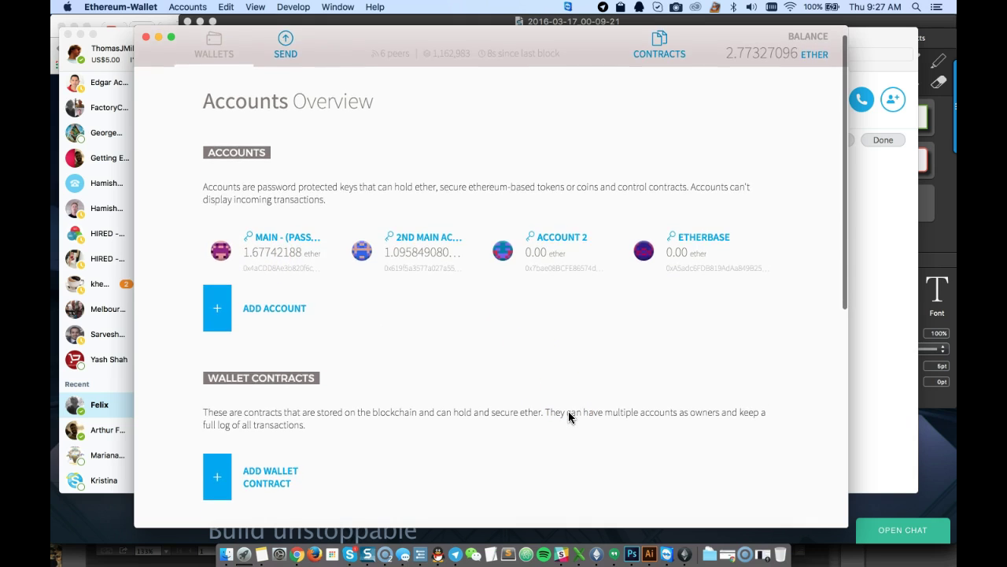
{"action": "scroll", "coordinate": [569, 413], "scroll_direction": "down", "scroll_amount": 3}
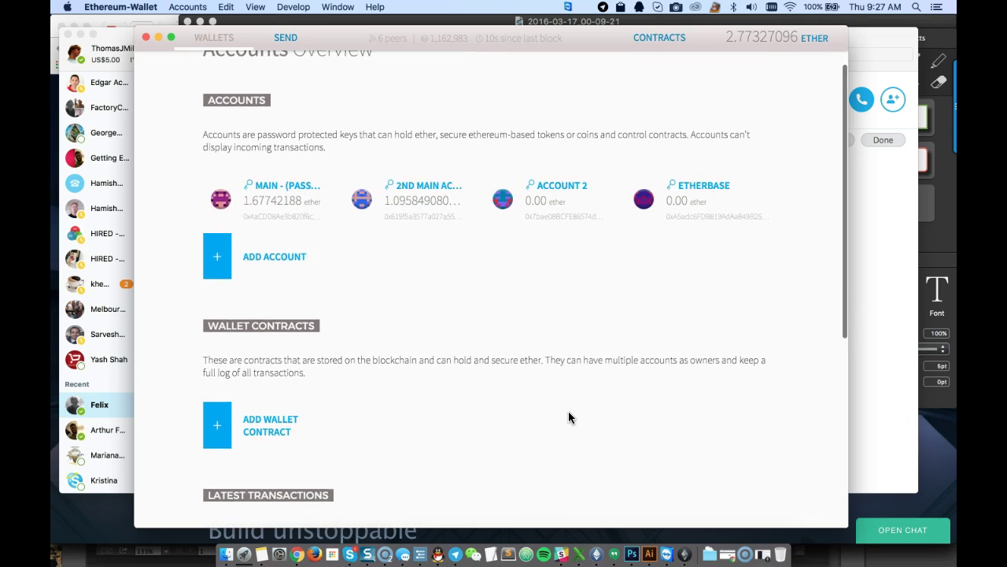
{"action": "scroll", "coordinate": [569, 414], "scroll_direction": "up", "scroll_amount": 3}
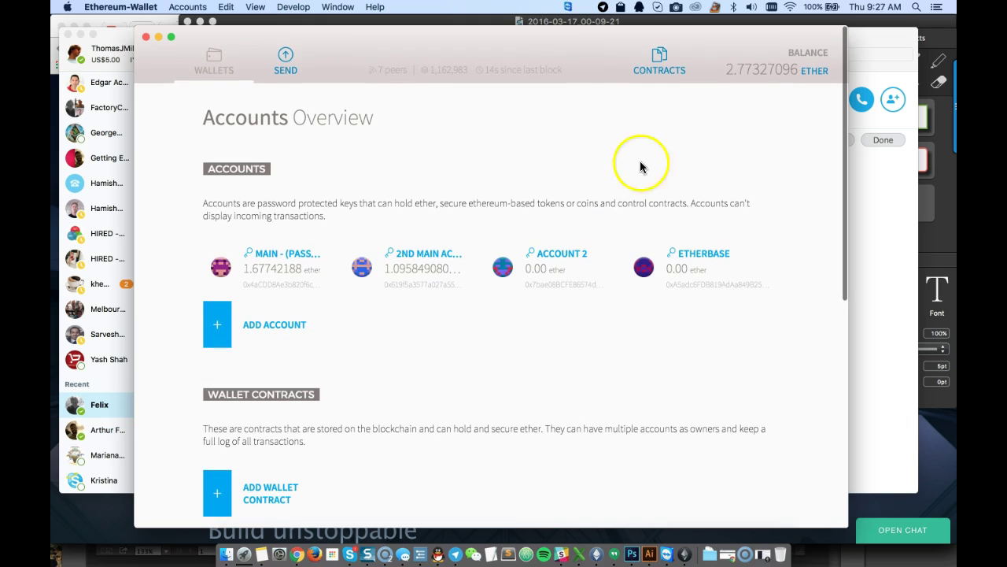
{"action": "left_click", "coordinate": [670, 58]}
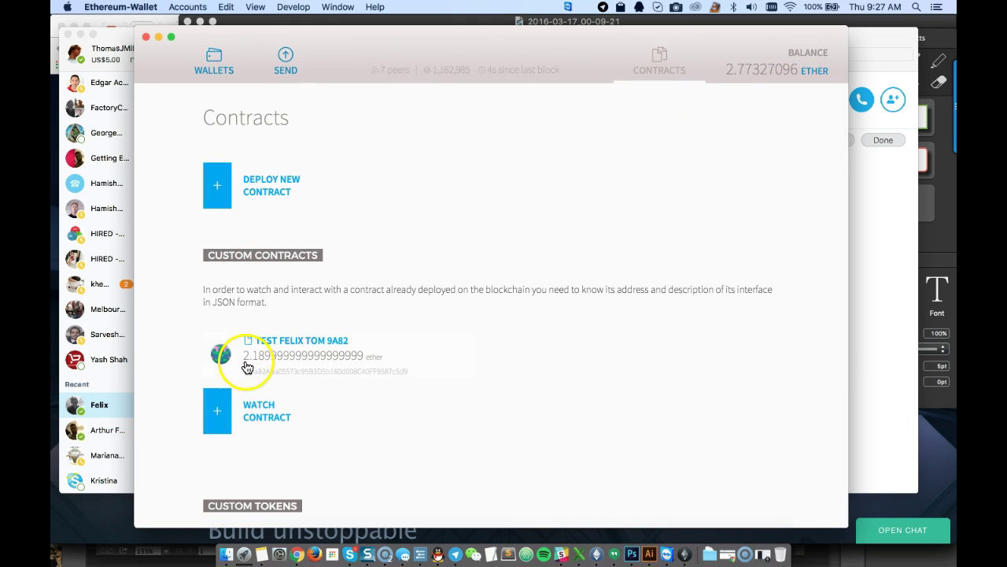
{"action": "scroll", "coordinate": [540, 361], "scroll_direction": "down", "scroll_amount": 5}
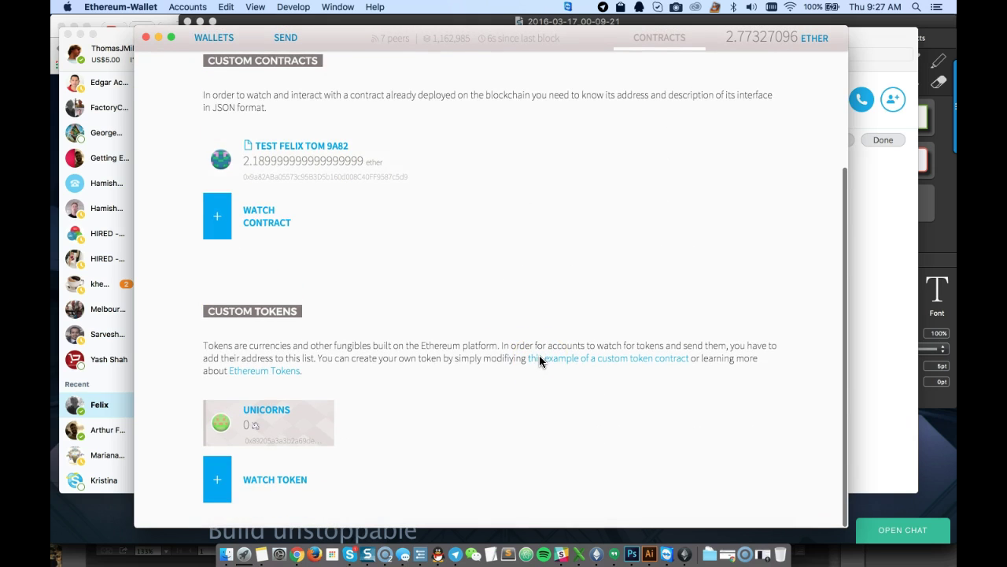
{"action": "scroll", "coordinate": [540, 361], "scroll_direction": "up", "scroll_amount": 3}
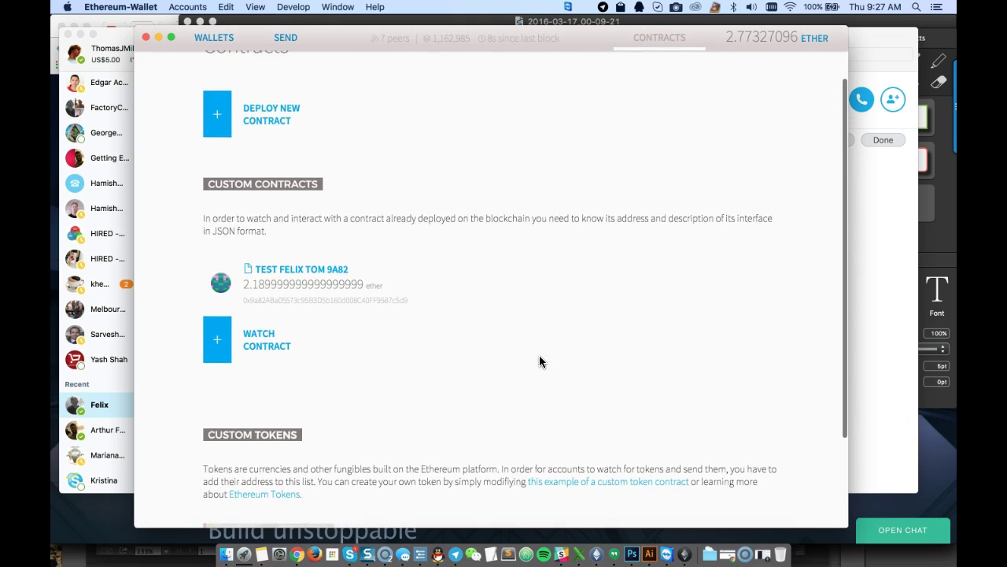
{"action": "scroll", "coordinate": [539, 362], "scroll_direction": "up", "scroll_amount": 2}
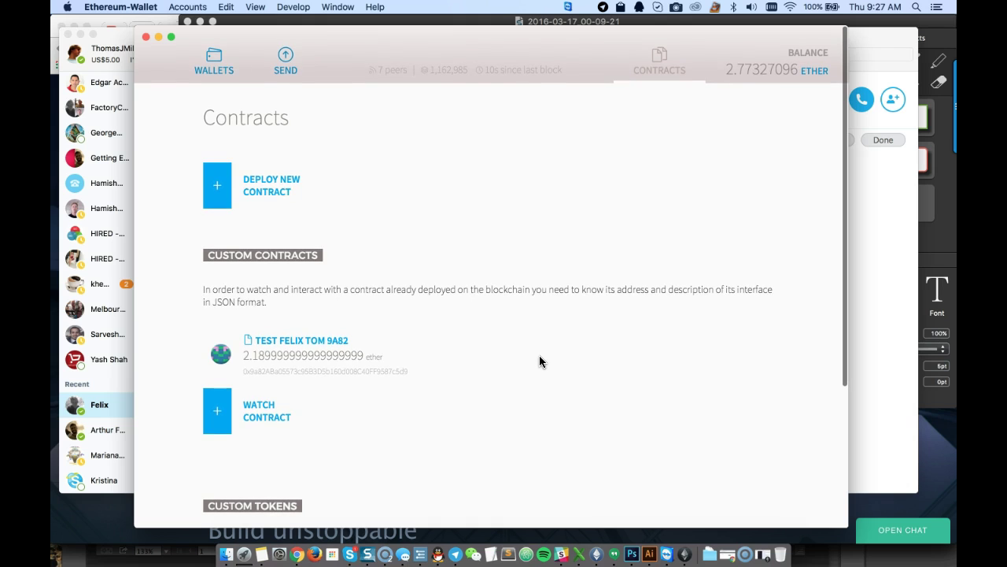
{"action": "left_click", "coordinate": [328, 380]}
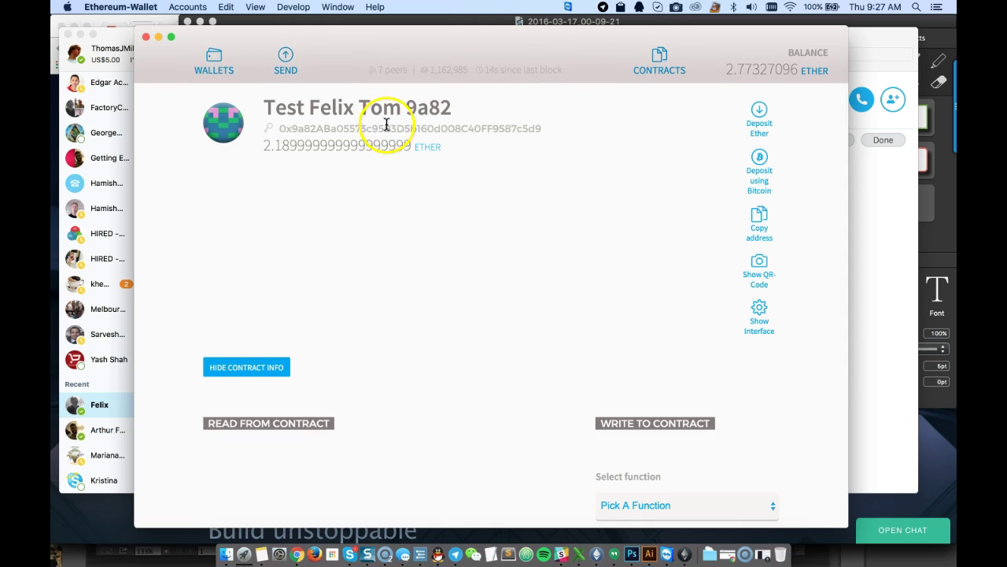
{"action": "scroll", "coordinate": [546, 298], "scroll_direction": "down", "scroll_amount": 1}
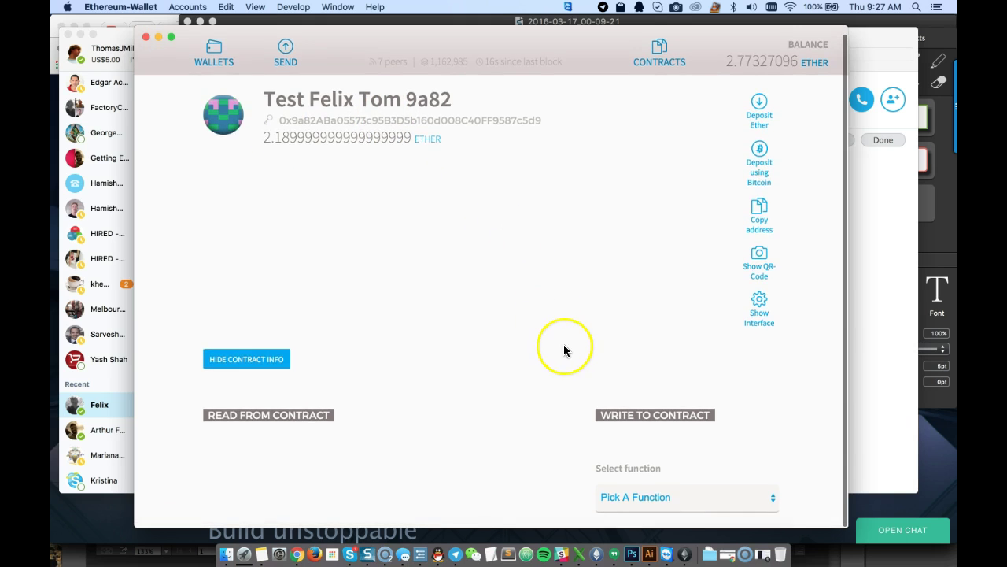
{"action": "scroll", "coordinate": [563, 350], "scroll_direction": "up", "scroll_amount": 2}
{"action": "scroll", "coordinate": [563, 350], "scroll_direction": "down", "scroll_amount": 2}
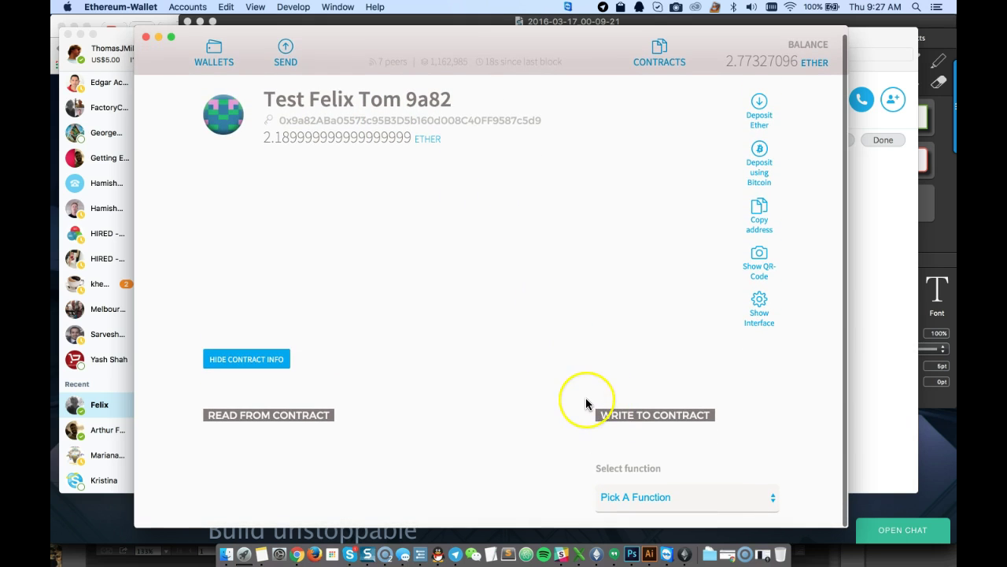
{"action": "scroll", "coordinate": [585, 397], "scroll_direction": "down", "scroll_amount": 1}
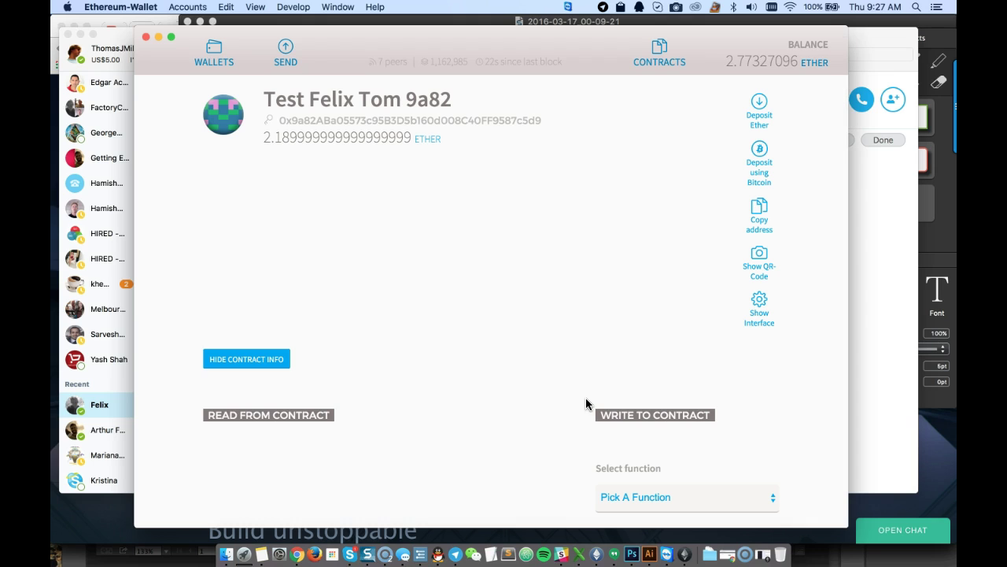
{"action": "scroll", "coordinate": [586, 404], "scroll_direction": "up", "scroll_amount": 1}
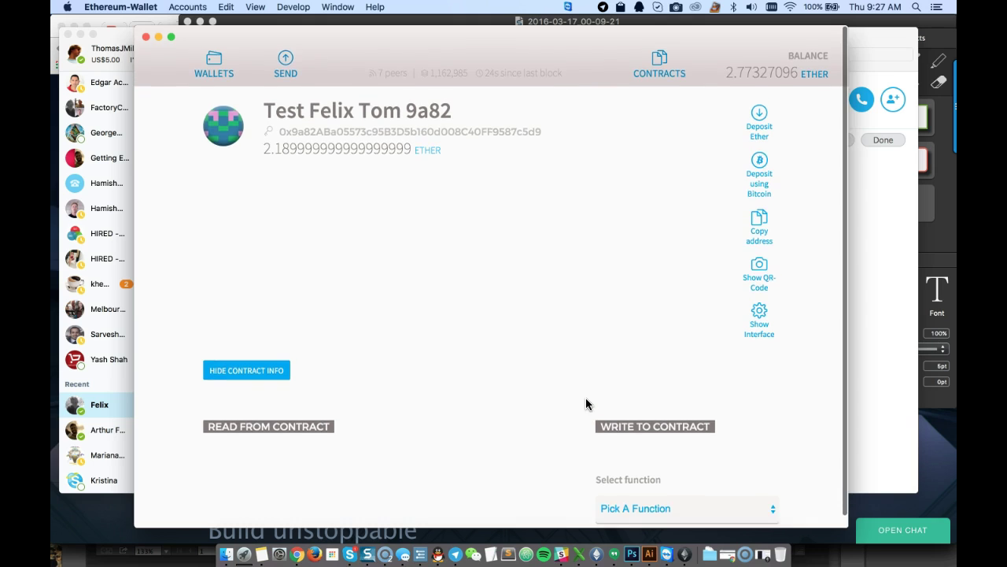
{"action": "scroll", "coordinate": [586, 404], "scroll_direction": "down", "scroll_amount": 1}
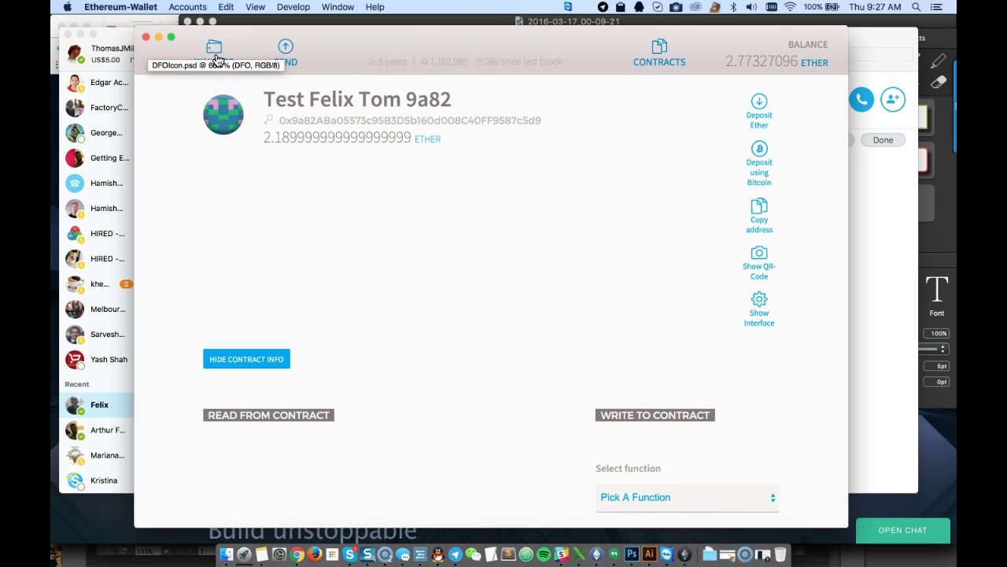
Return to the Accounts Overview showing the four account balances totalling 2.77327096 ether
{"action": "left_click", "coordinate": [506, 49]}
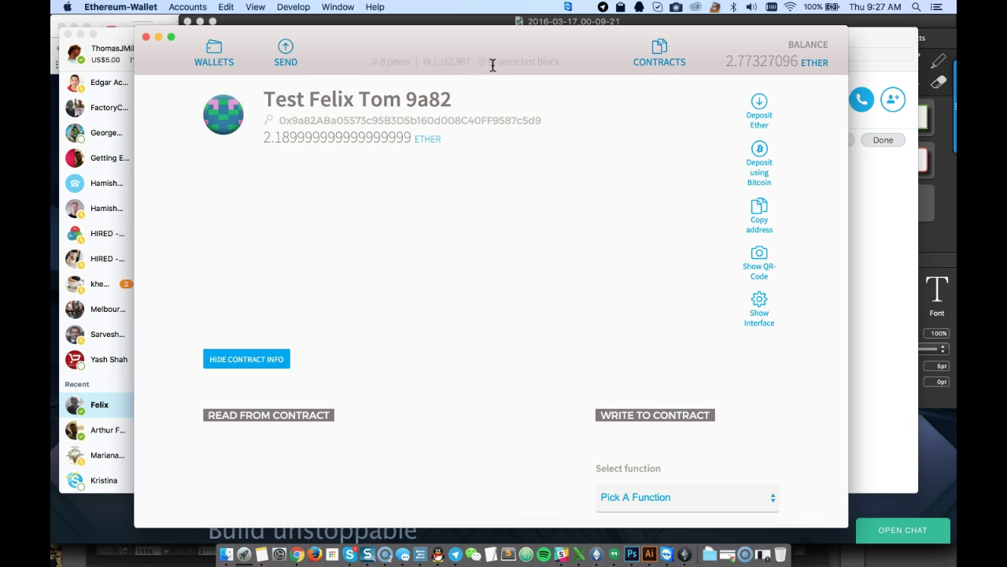
{"action": "left_click", "coordinate": [477, 121]}
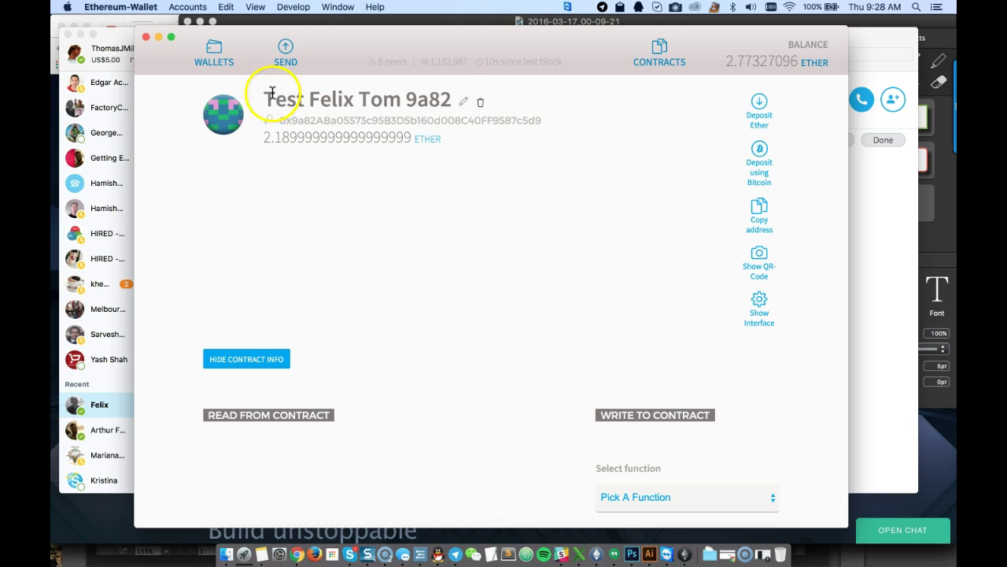
{"action": "left_click", "coordinate": [214, 55]}
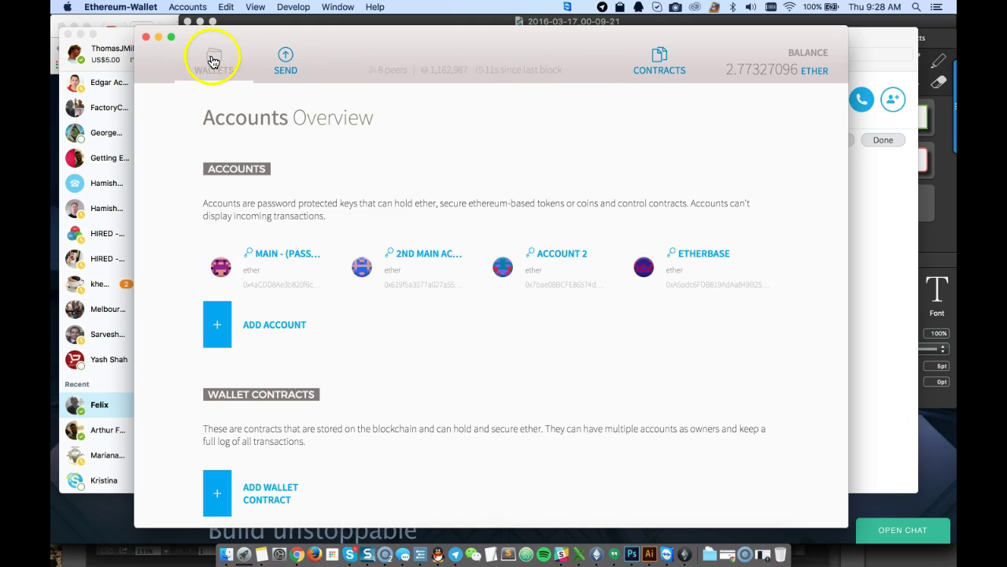
Open the Main account and look through its transactions
{"action": "left_click", "coordinate": [279, 253]}
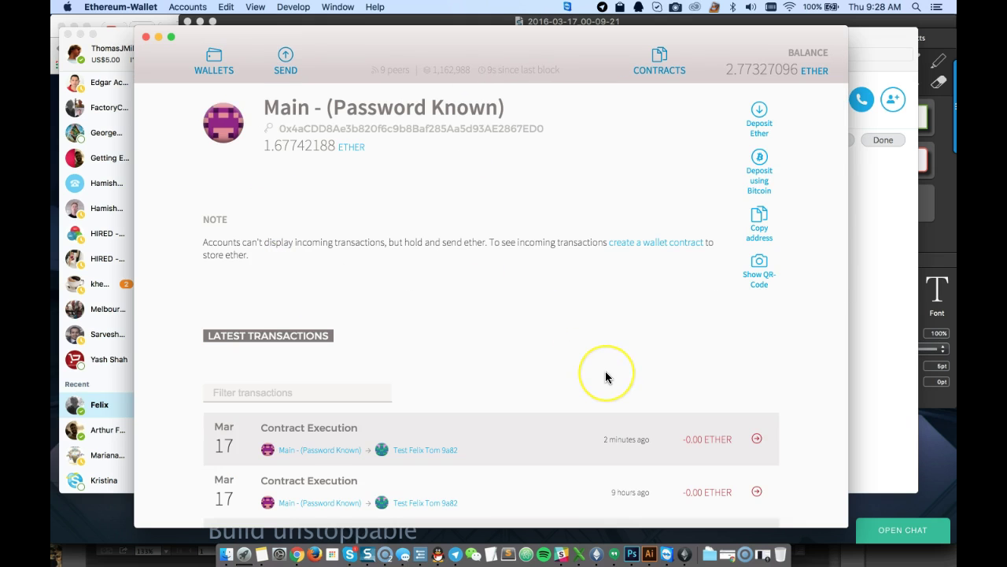
{"action": "scroll", "coordinate": [605, 373], "scroll_direction": "down", "scroll_amount": 3}
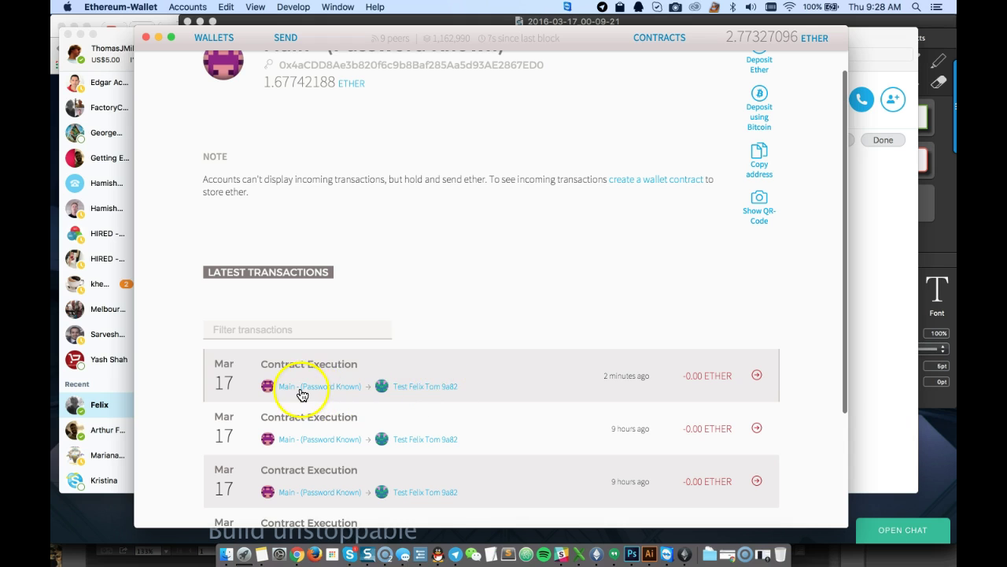
{"action": "scroll", "coordinate": [438, 400], "scroll_direction": "down", "scroll_amount": 2}
{"action": "scroll", "coordinate": [556, 360], "scroll_direction": "up", "scroll_amount": 5}
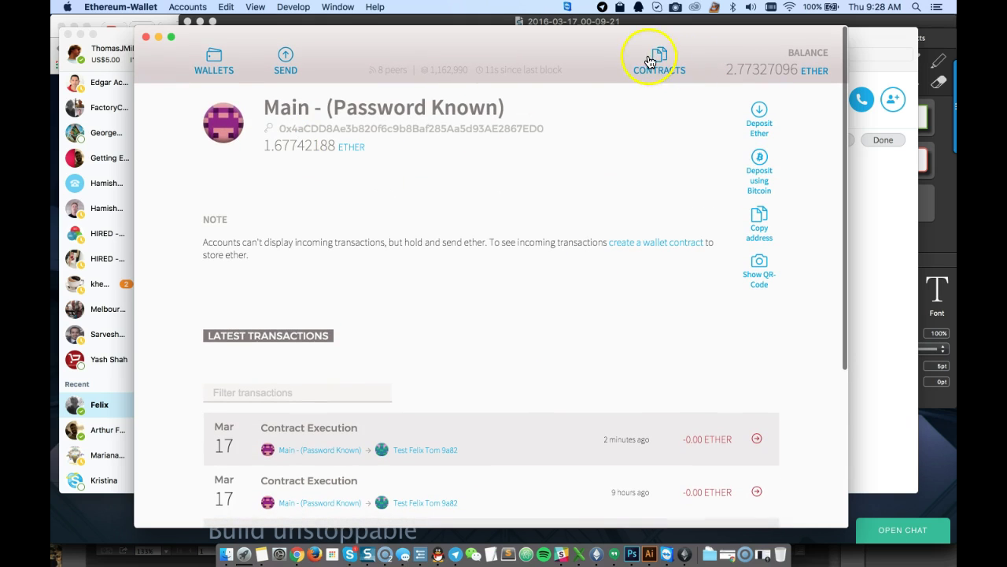
{"action": "left_click", "coordinate": [651, 62]}
{"action": "scroll", "coordinate": [537, 425], "scroll_direction": "down", "scroll_amount": 5}
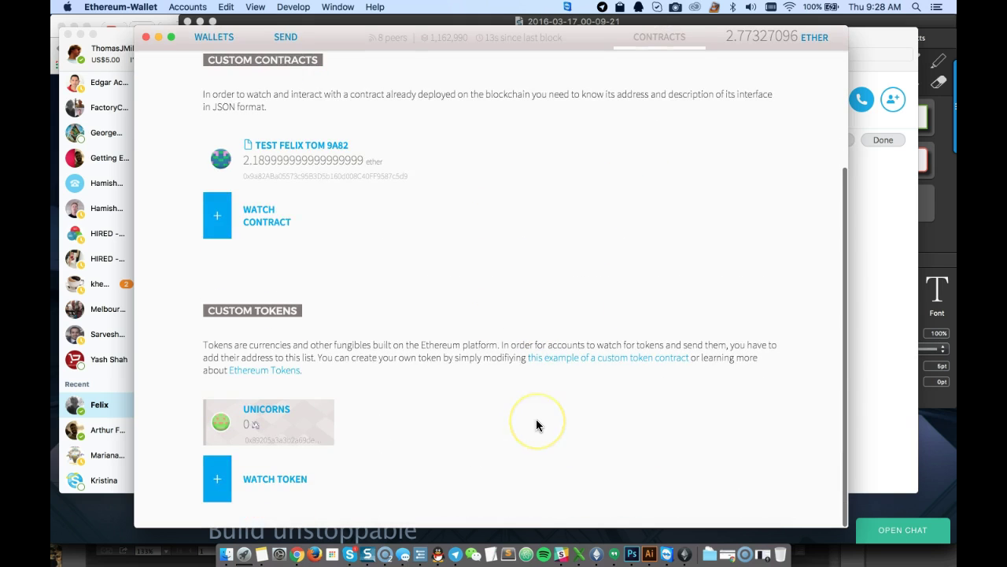
{"action": "left_click", "coordinate": [279, 151]}
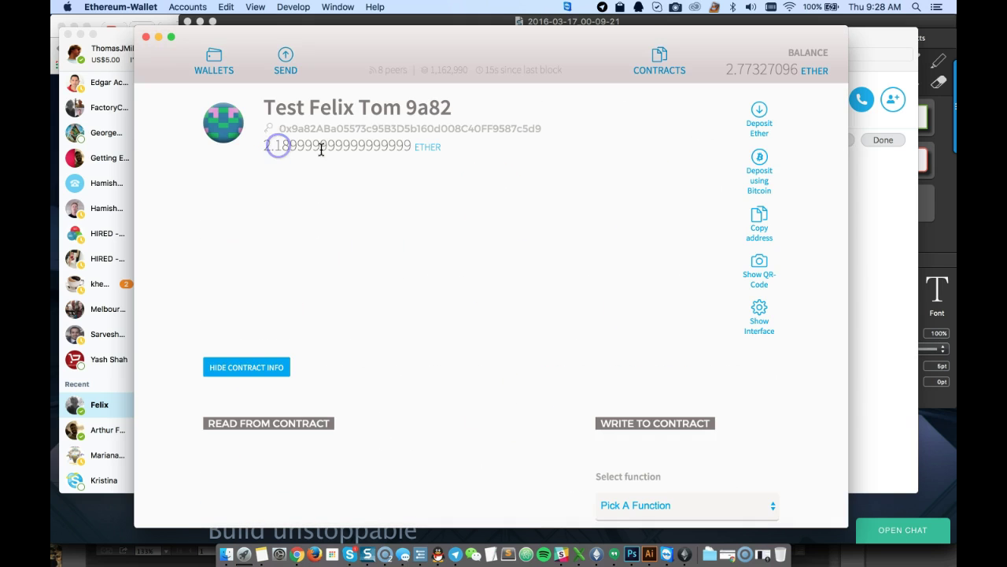
{"action": "scroll", "coordinate": [569, 367], "scroll_direction": "down", "scroll_amount": 1}
{"action": "left_click", "coordinate": [653, 501]}
{"action": "left_click", "coordinate": [653, 512]}
{"action": "scroll", "coordinate": [583, 456], "scroll_direction": "down", "scroll_amount": 5}
{"action": "scroll", "coordinate": [574, 449], "scroll_direction": "down", "scroll_amount": 1}
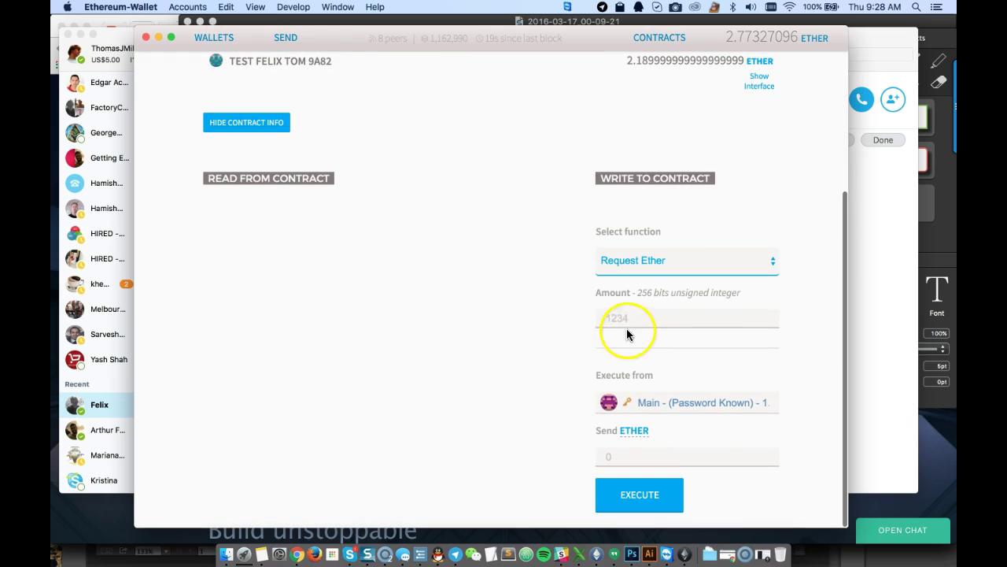
{"action": "left_click", "coordinate": [628, 314]}
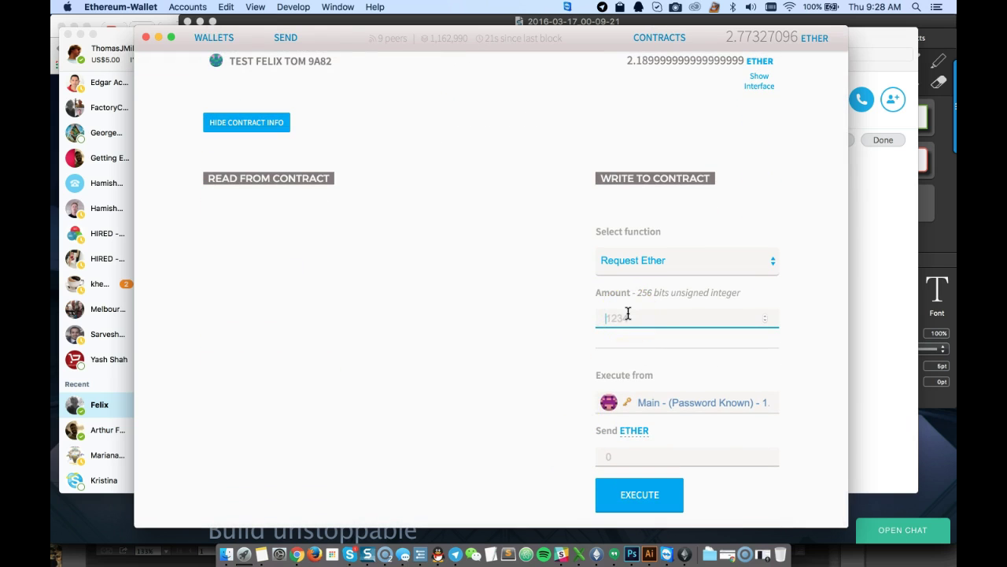
{"action": "scroll", "coordinate": [583, 282], "scroll_direction": "up", "scroll_amount": 6}
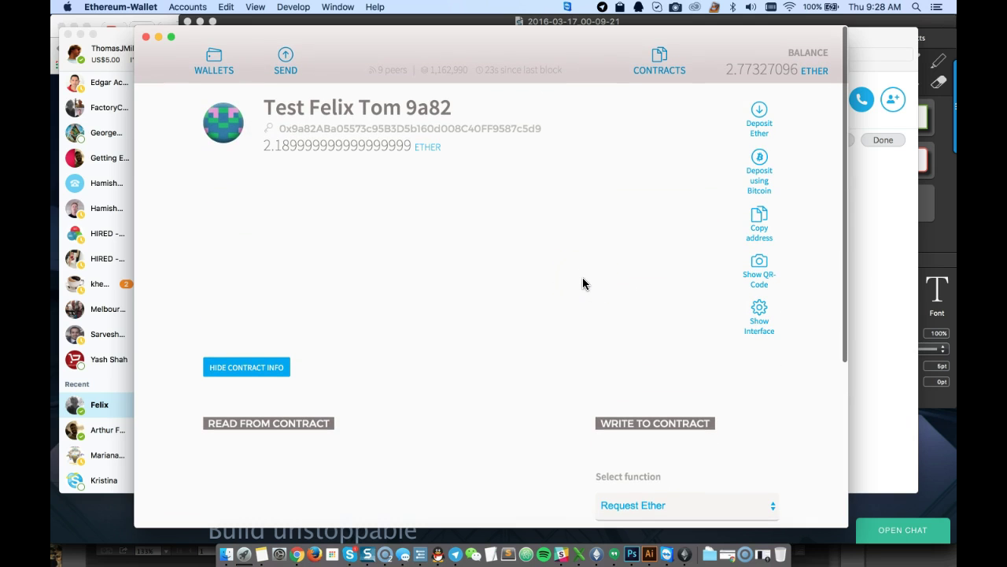
Start a Skype audio call with the contact and share the screen
{"action": "left_click", "coordinate": [351, 556]}
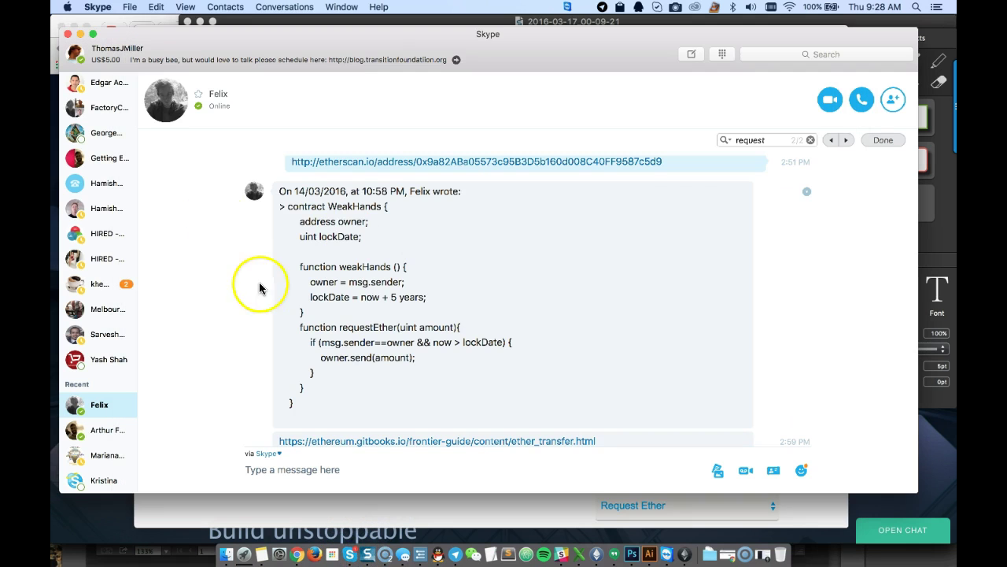
{"action": "left_click", "coordinate": [860, 100]}
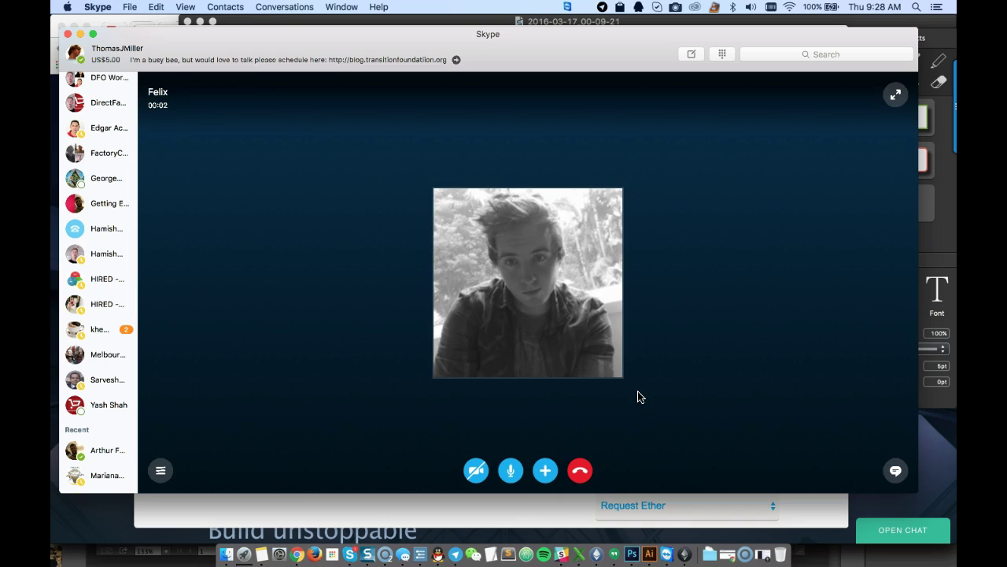
{"action": "left_click", "coordinate": [546, 470]}
{"action": "left_click", "coordinate": [543, 383]}
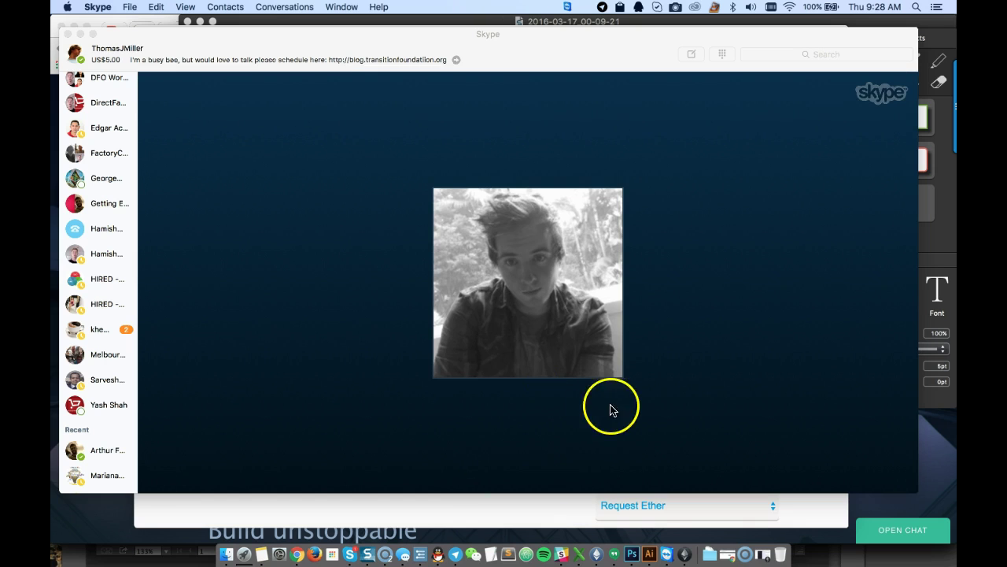
Bring the Ethereum Wallet 9a82 contract page back in front of the Skype call
{"action": "left_click", "coordinate": [551, 507]}
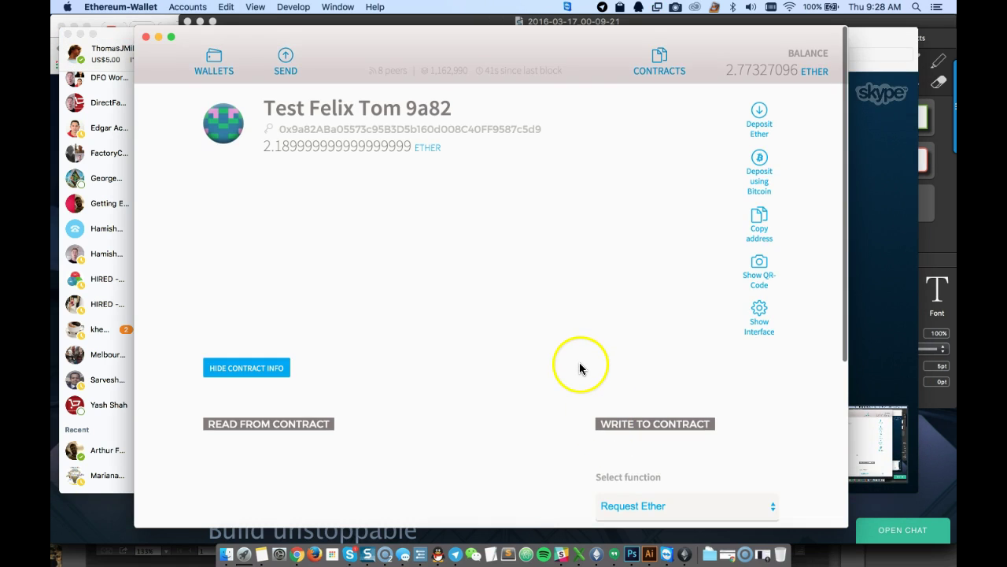
{"action": "scroll", "coordinate": [584, 425], "scroll_direction": "down", "scroll_amount": 2}
{"action": "left_click", "coordinate": [349, 554]}
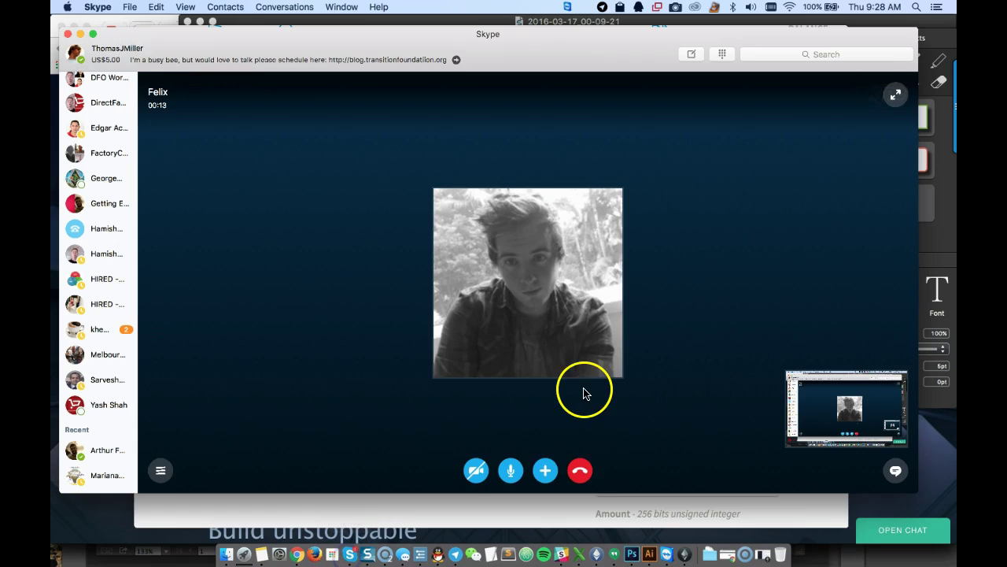
{"action": "left_click", "coordinate": [570, 499]}
Reselect Request Ether on the 9a82 contract and focus its Amount field
{"action": "scroll", "coordinate": [571, 291], "scroll_direction": "up", "scroll_amount": 2}
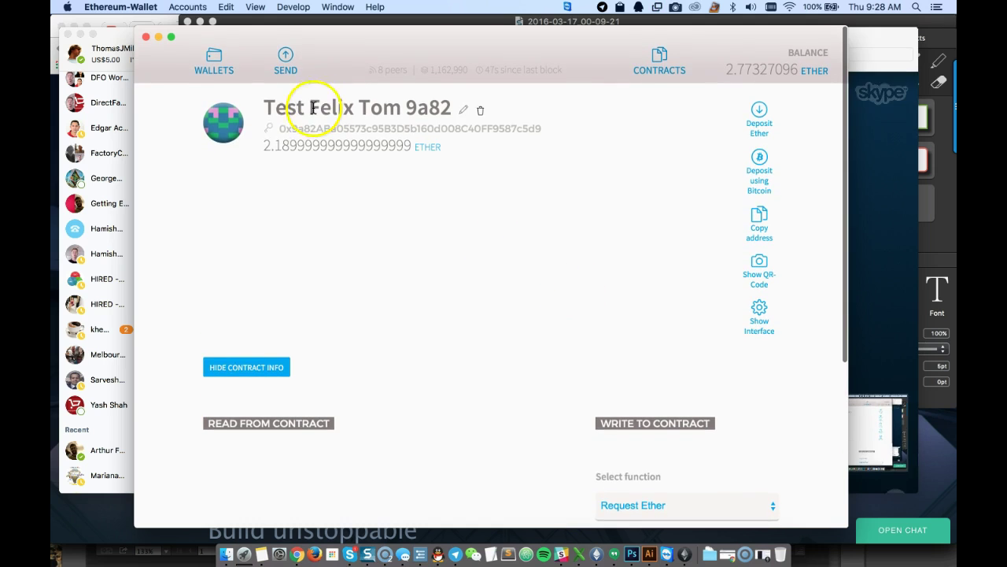
{"action": "scroll", "coordinate": [539, 315], "scroll_direction": "down", "scroll_amount": 3}
{"action": "scroll", "coordinate": [532, 340], "scroll_direction": "up", "scroll_amount": 3}
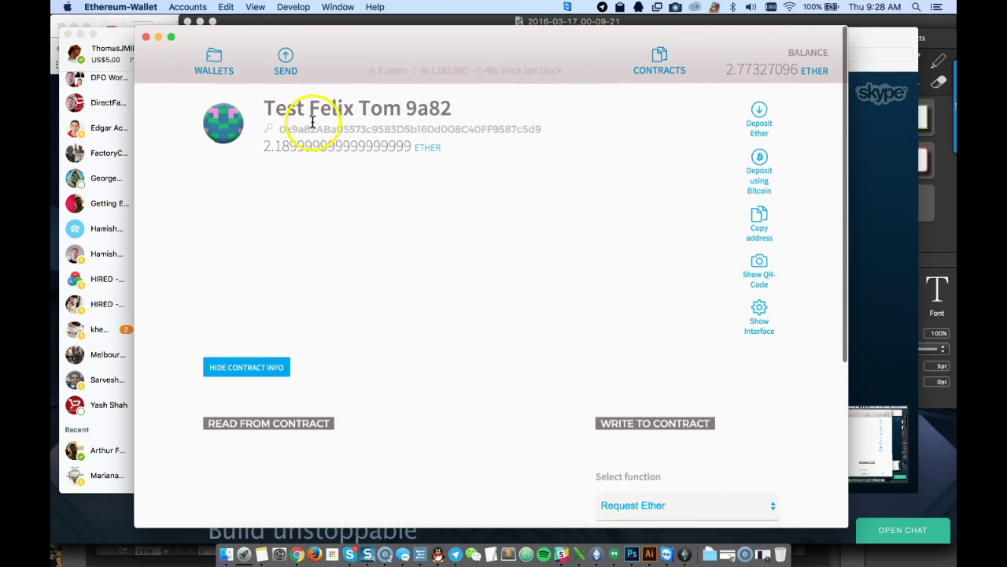
{"action": "scroll", "coordinate": [549, 314], "scroll_direction": "down", "scroll_amount": 2}
{"action": "scroll", "coordinate": [547, 314], "scroll_direction": "down", "scroll_amount": 3}
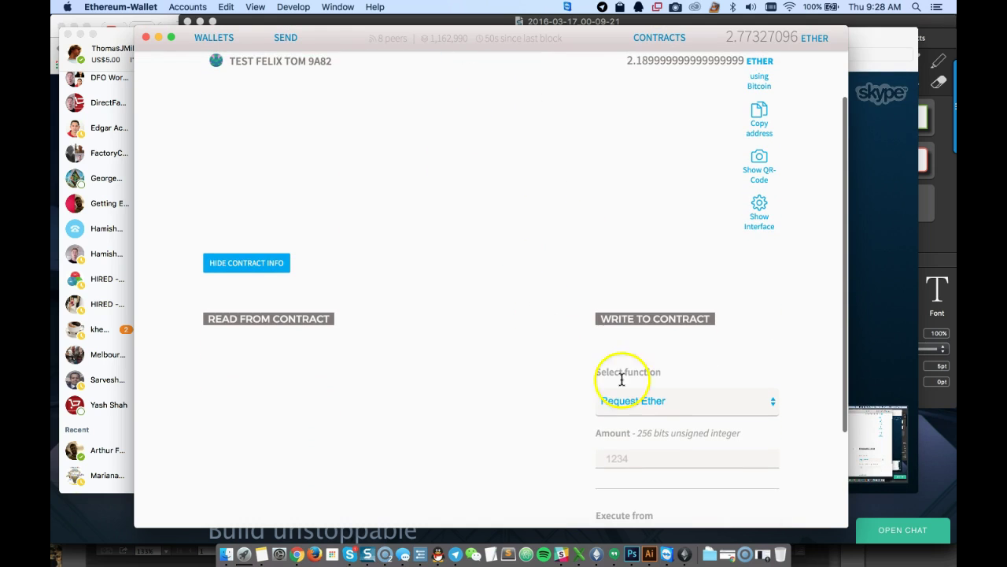
{"action": "left_click", "coordinate": [657, 404]}
{"action": "left_click", "coordinate": [640, 403]}
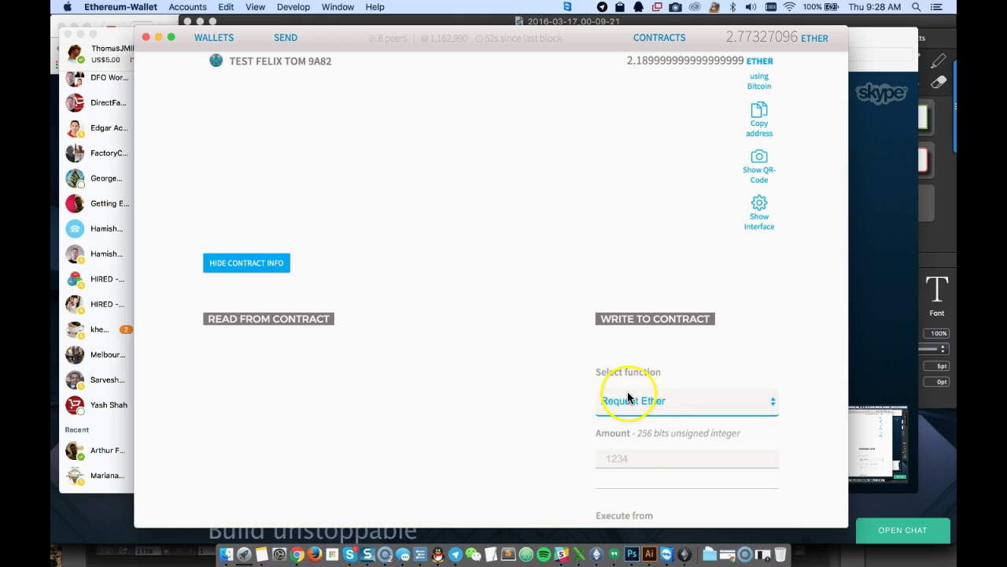
{"action": "left_click", "coordinate": [631, 461]}
{"action": "scroll", "coordinate": [526, 304], "scroll_direction": "up", "scroll_amount": 3}
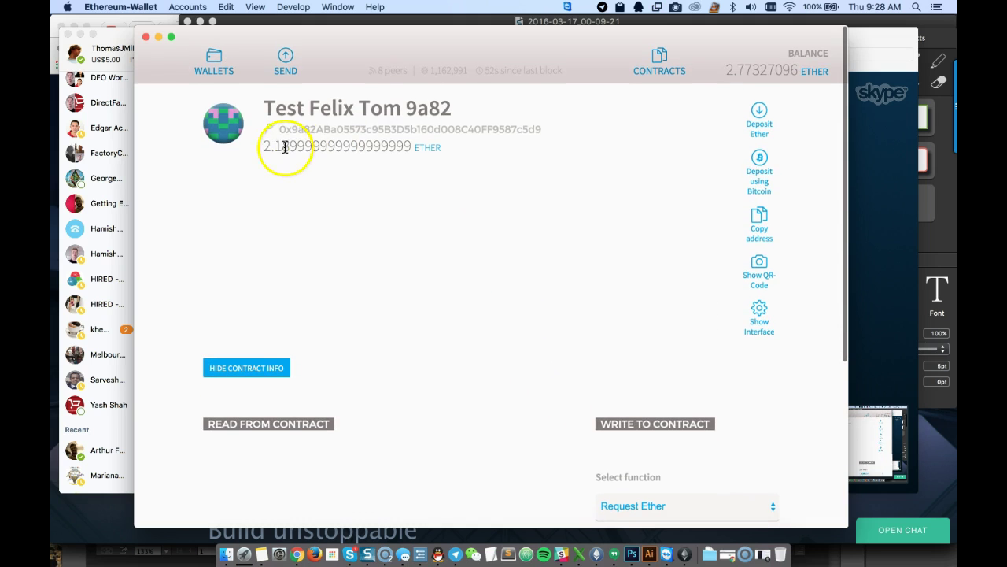
{"action": "scroll", "coordinate": [575, 354], "scroll_direction": "down", "scroll_amount": 5}
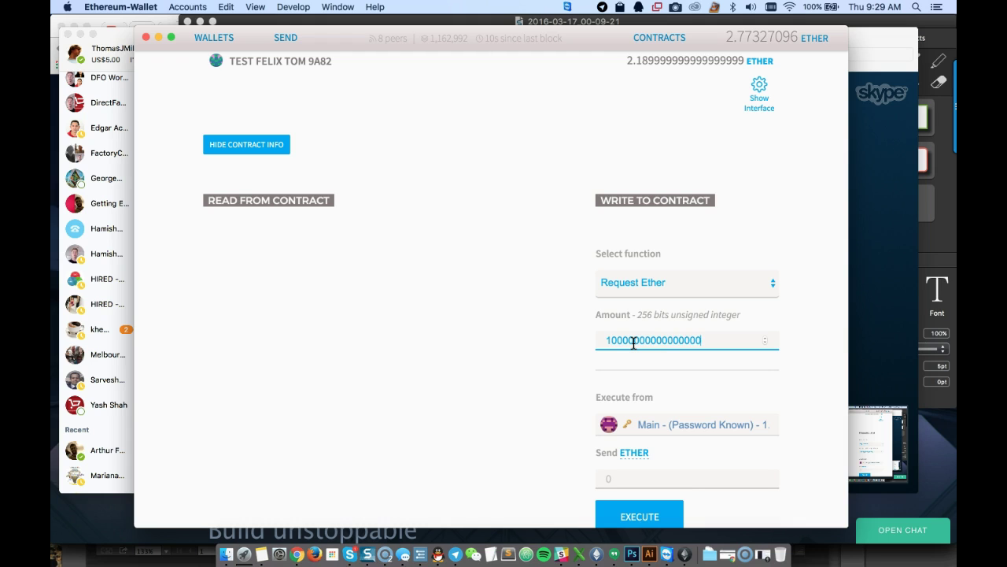
{"action": "scroll", "coordinate": [558, 326], "scroll_direction": "down", "scroll_amount": 1}
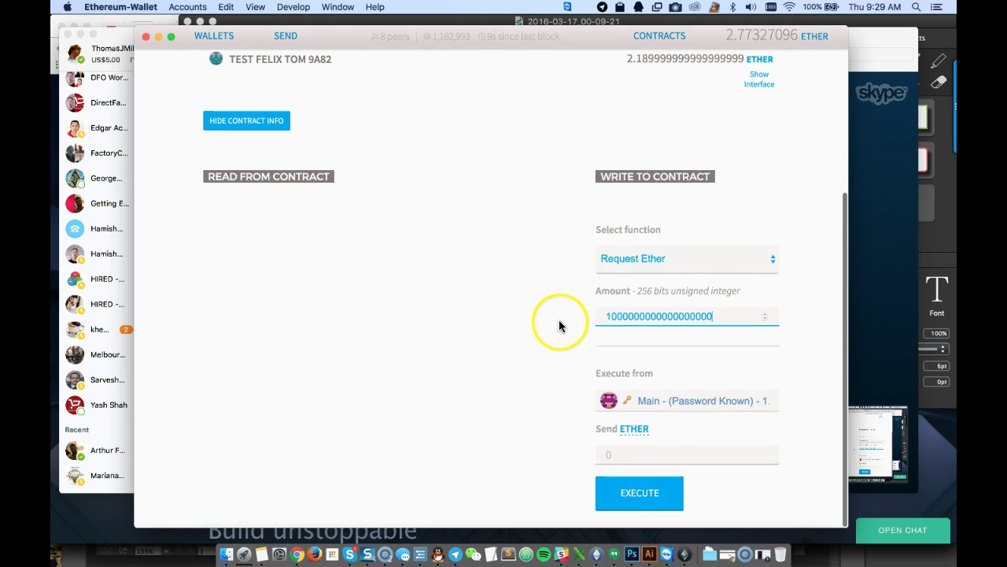
Keep the Main account as the Execute from sender
{"action": "left_click", "coordinate": [672, 402]}
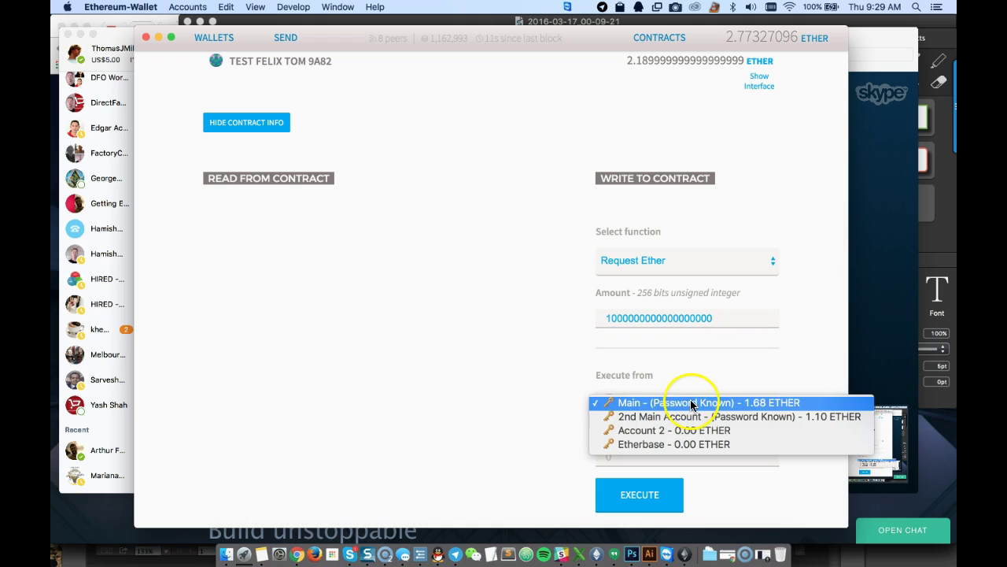
{"action": "left_click", "coordinate": [715, 403]}
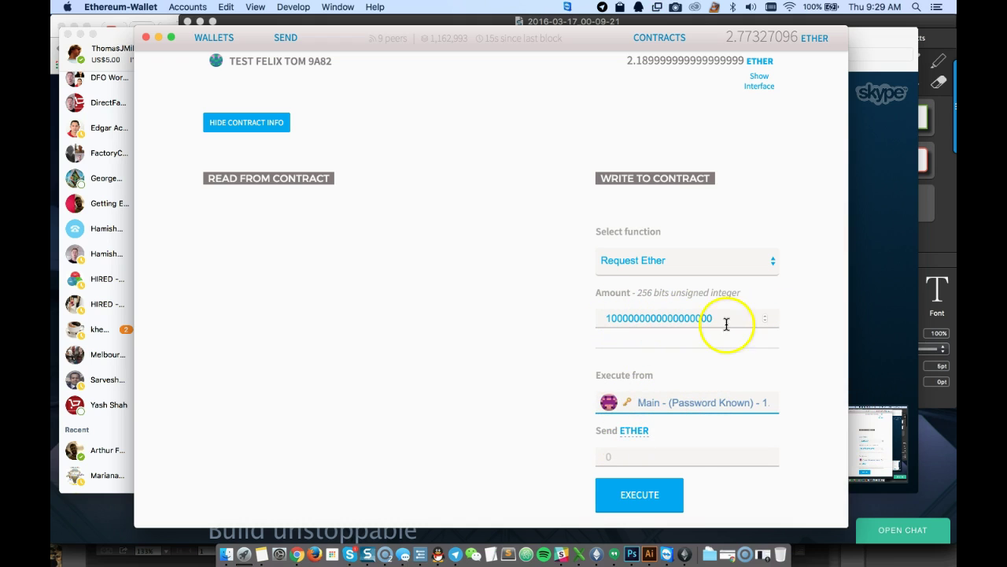
{"action": "left_click", "coordinate": [621, 340]}
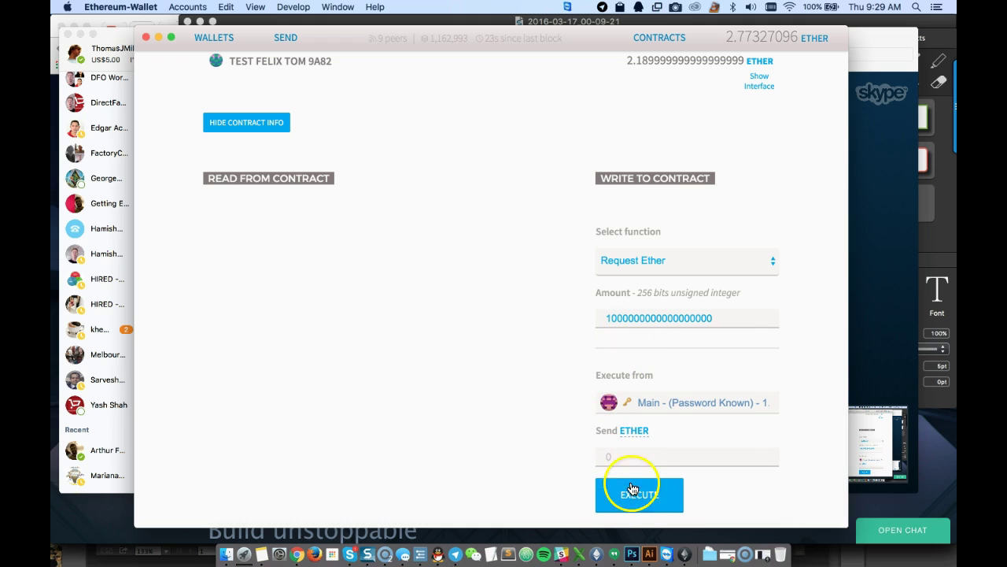
{"action": "left_click", "coordinate": [685, 397]}
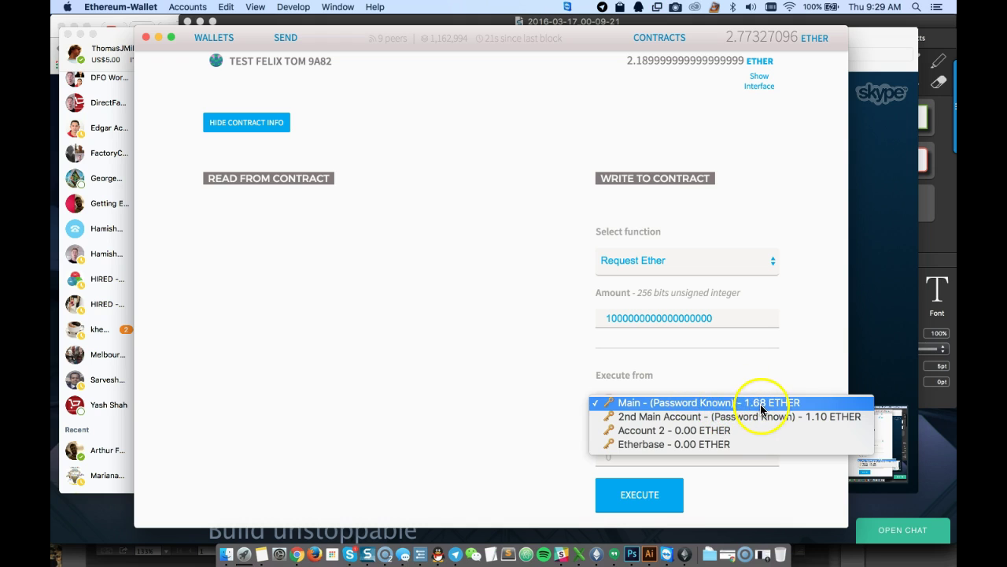
{"action": "left_click", "coordinate": [499, 388]}
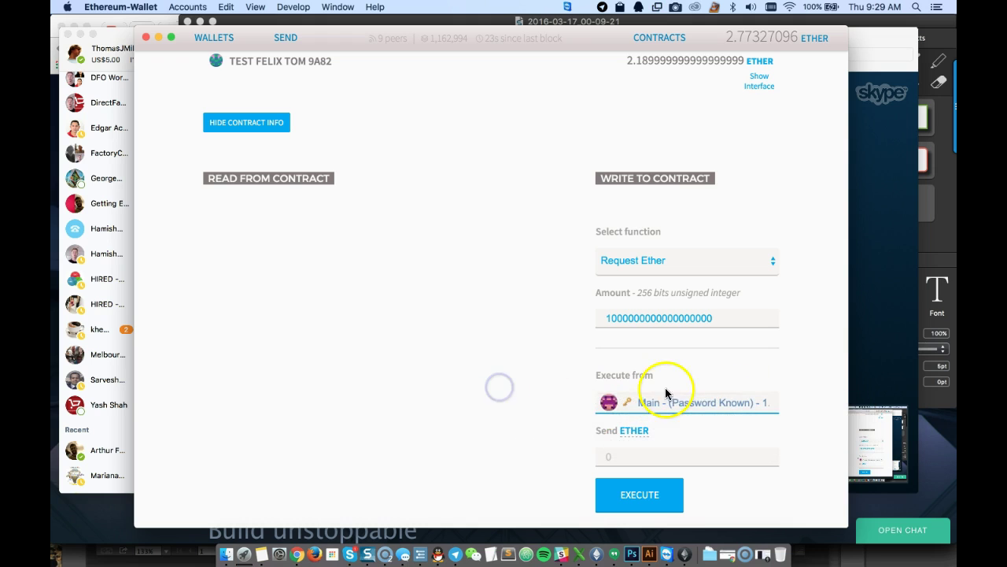
{"action": "left_click", "coordinate": [694, 404]}
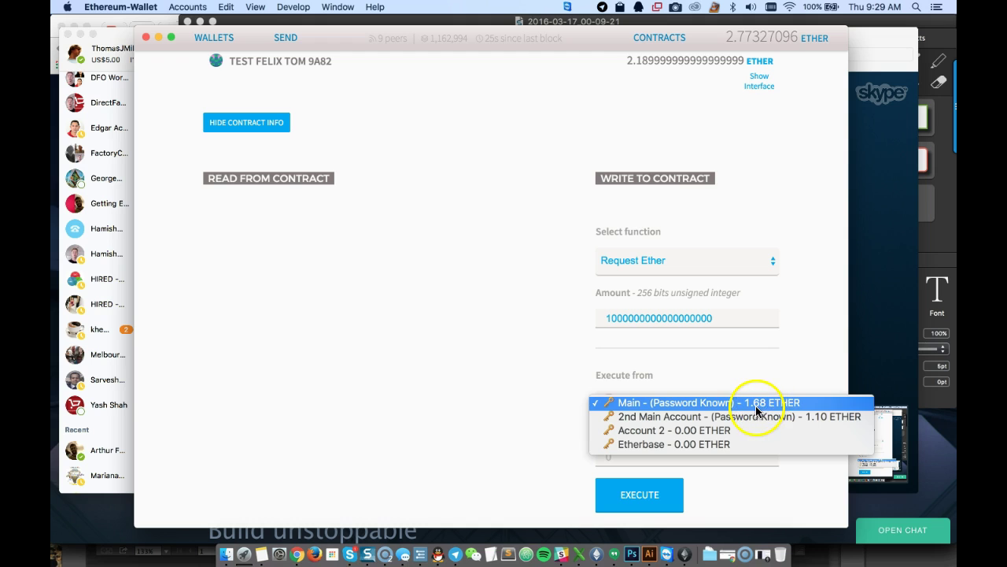
{"action": "left_click", "coordinate": [549, 421]}
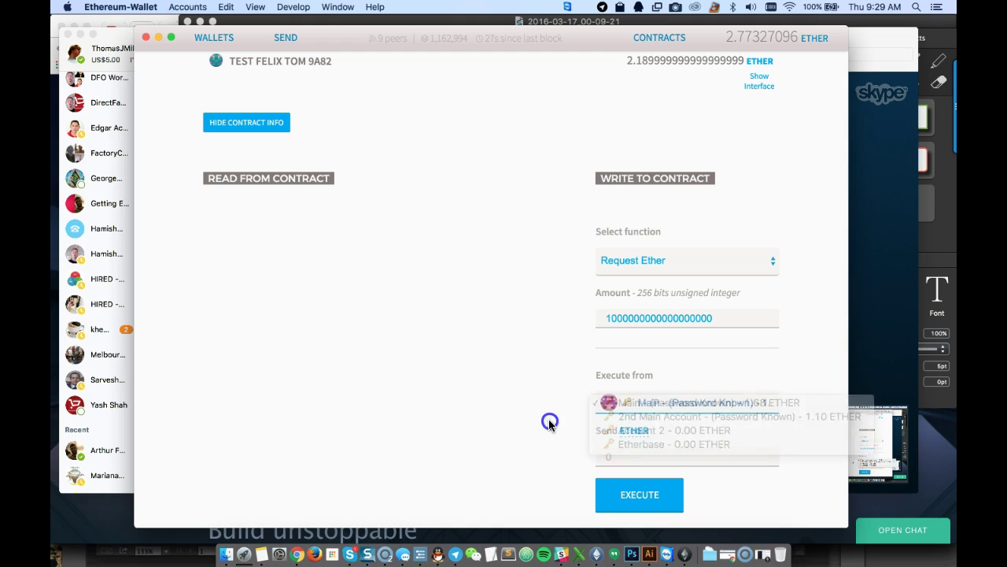
Cancel the first Request Ether attempt and reselect Main as the sender
{"action": "left_click", "coordinate": [640, 494]}
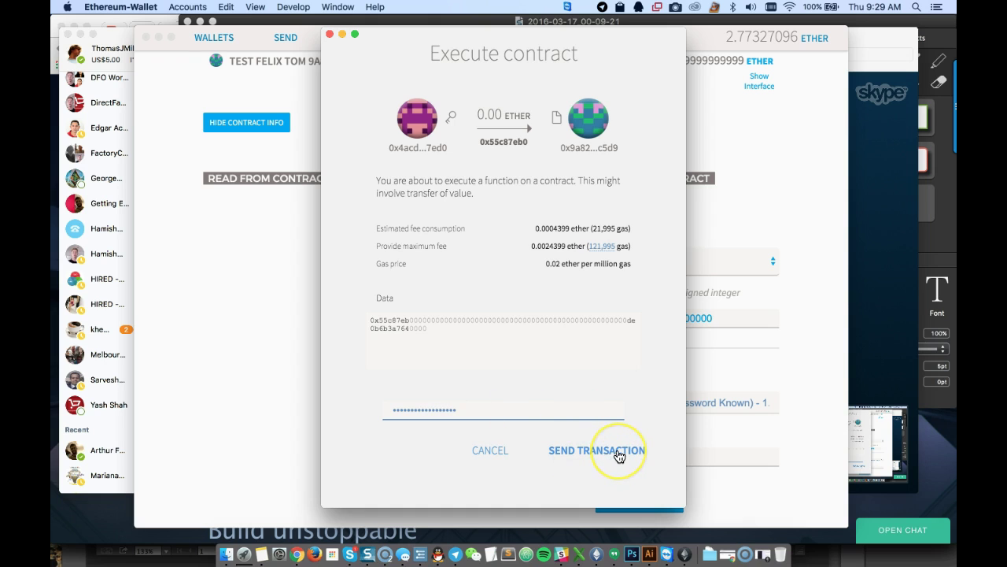
{"action": "left_click", "coordinate": [491, 452]}
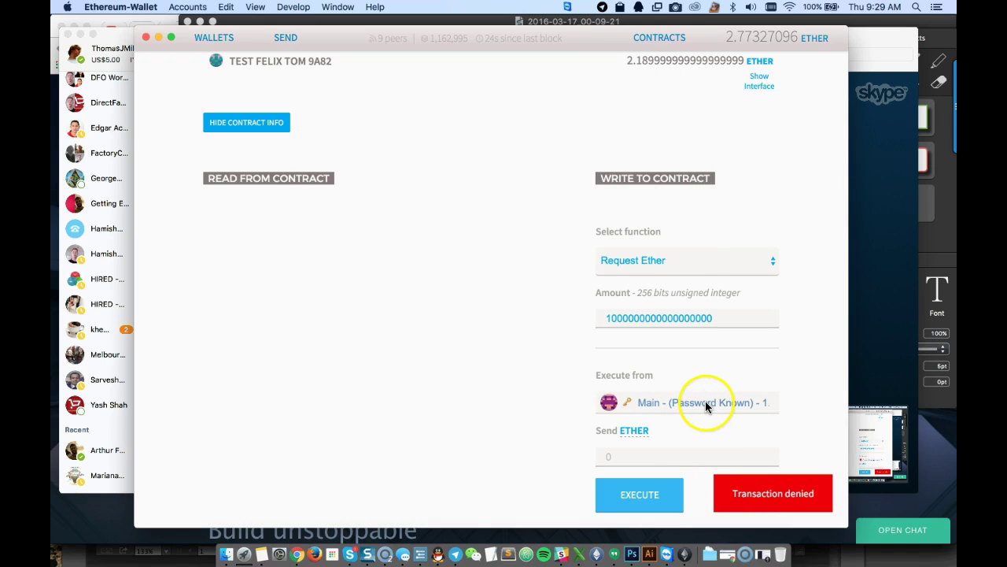
{"action": "left_click", "coordinate": [706, 400]}
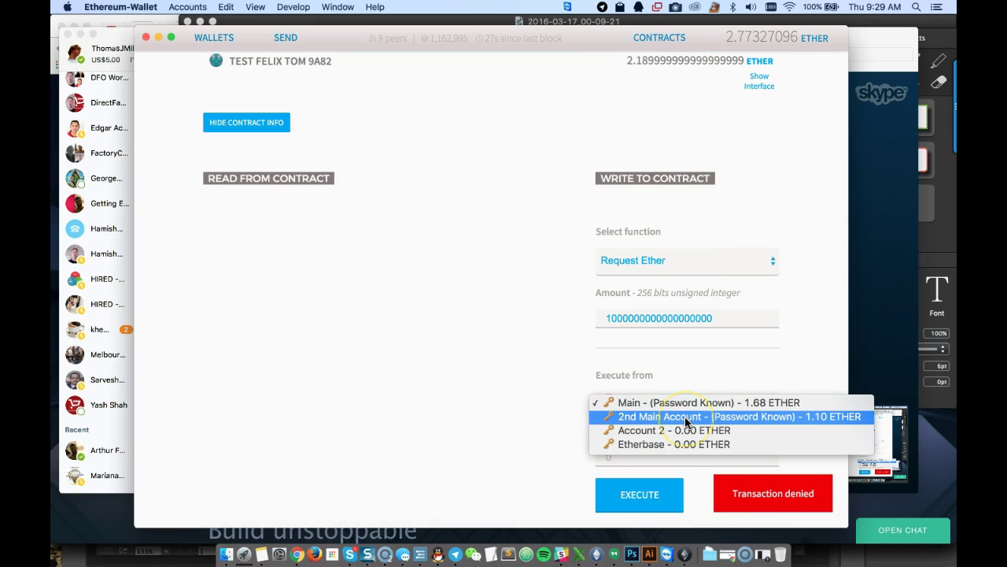
{"action": "left_click", "coordinate": [694, 401]}
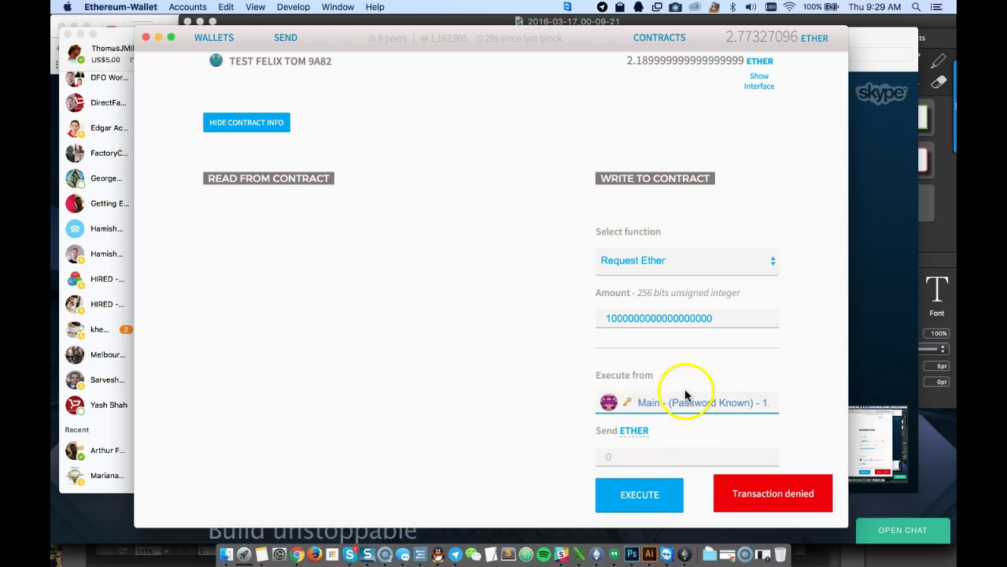
Execute Request Ether from Main, confirming with the account password
{"action": "left_click", "coordinate": [641, 496]}
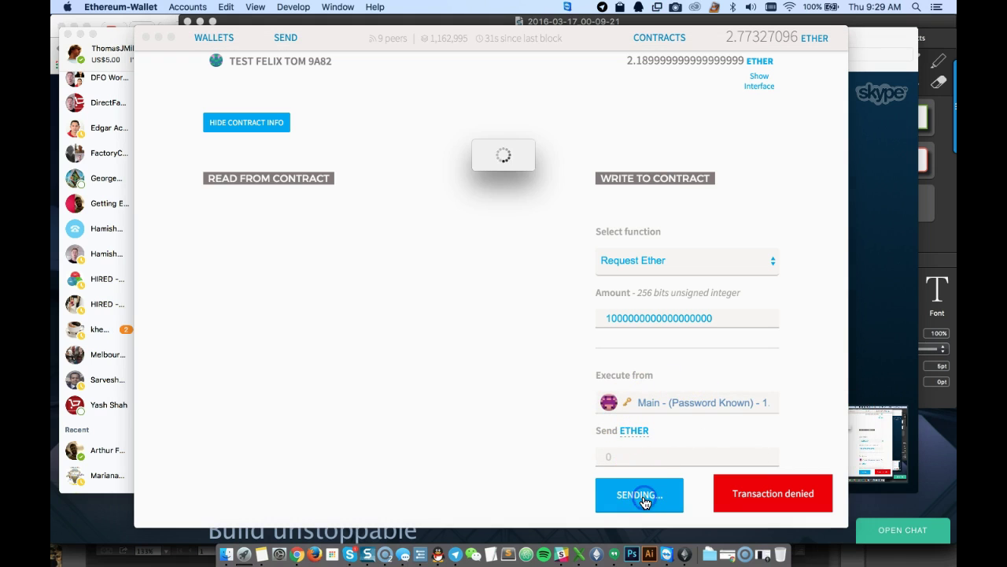
{"action": "left_click", "coordinate": [458, 409]}
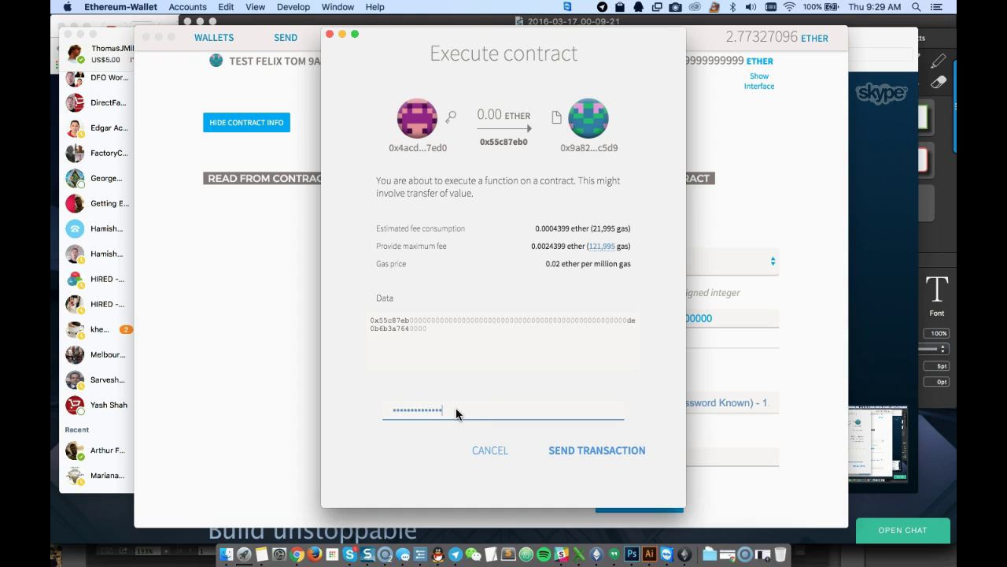
{"action": "left_click", "coordinate": [586, 450]}
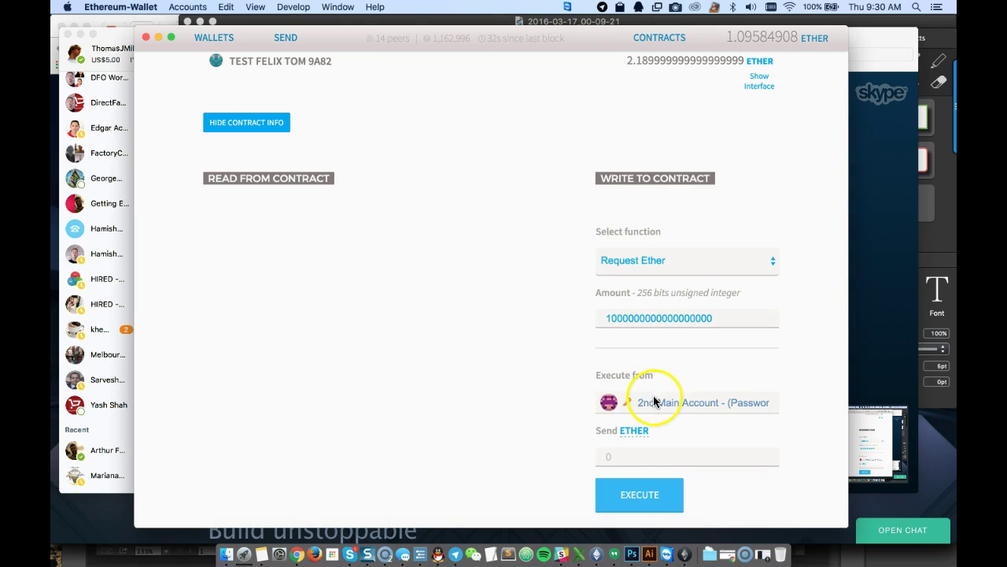
{"action": "scroll", "coordinate": [598, 393], "scroll_direction": "up", "scroll_amount": 5}
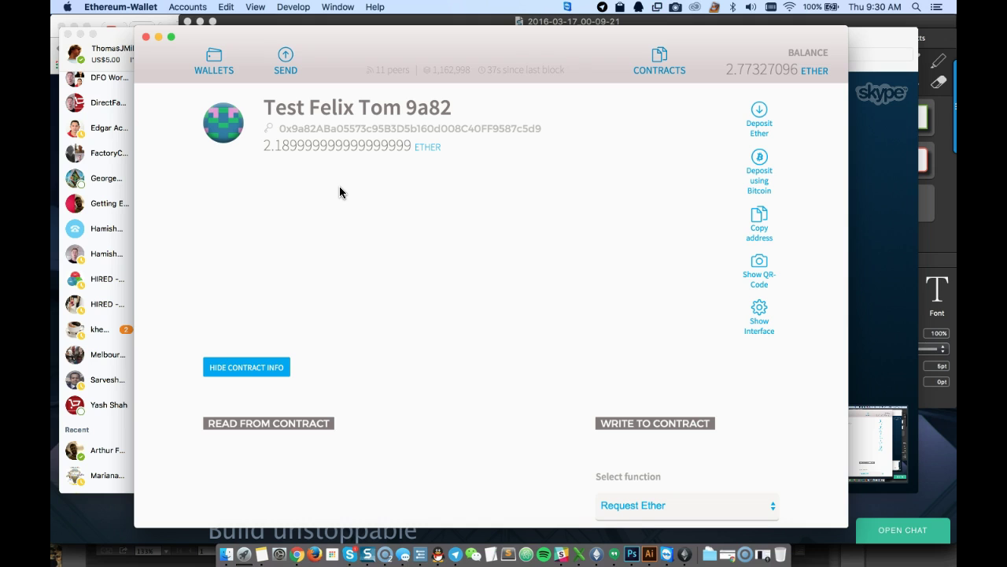
Watch the new Main-to-9a82 execution's confirmations in Latest Transactions, then open its details
{"action": "left_click", "coordinate": [212, 60]}
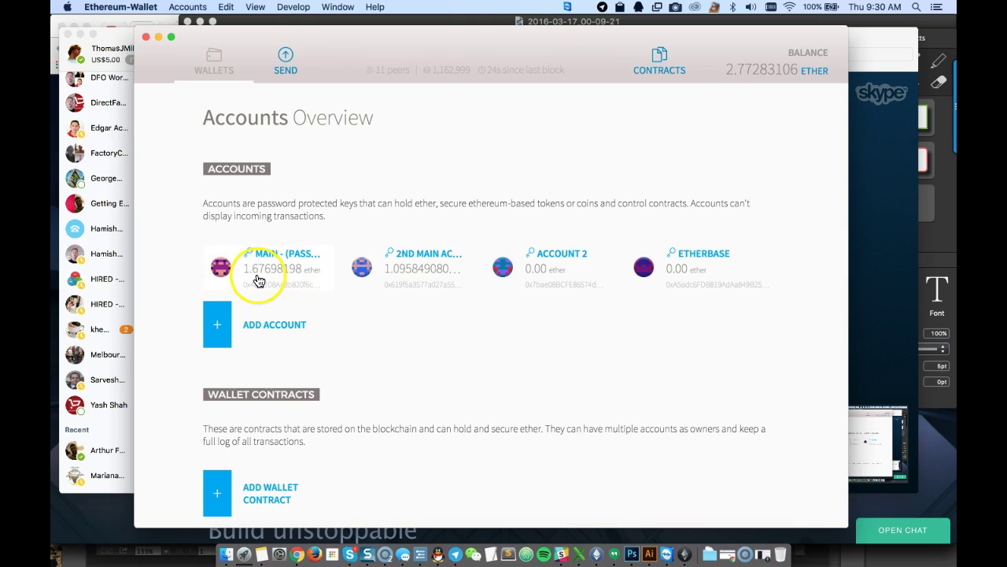
{"action": "scroll", "coordinate": [377, 344], "scroll_direction": "down", "scroll_amount": 5}
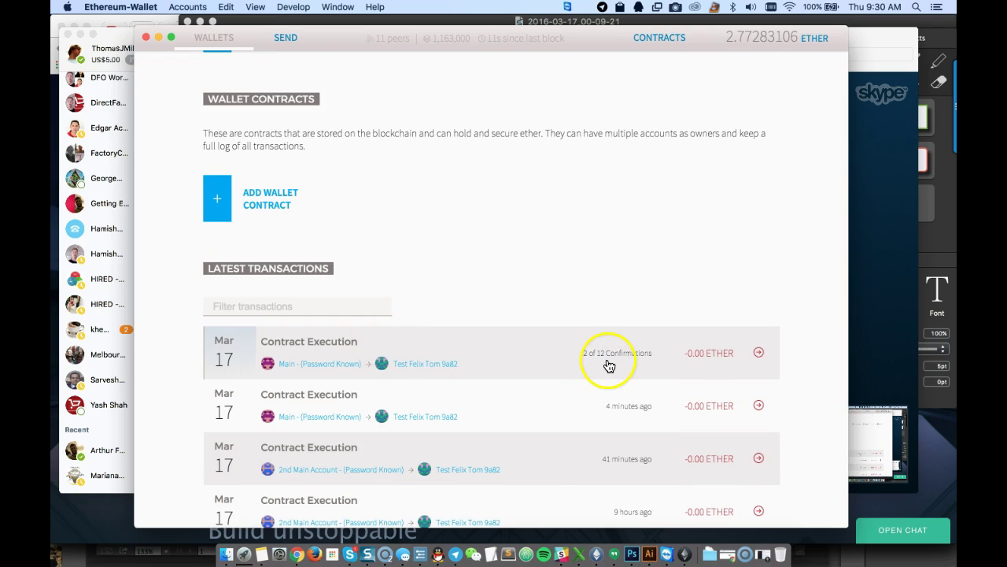
{"action": "scroll", "coordinate": [608, 366], "scroll_direction": "up", "scroll_amount": 3}
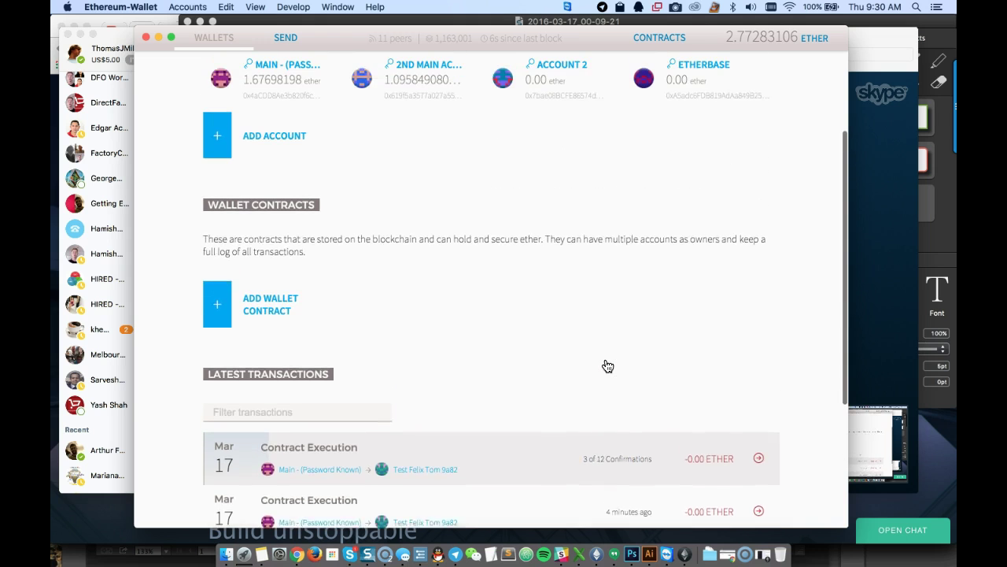
{"action": "scroll", "coordinate": [608, 366], "scroll_direction": "down", "scroll_amount": 1}
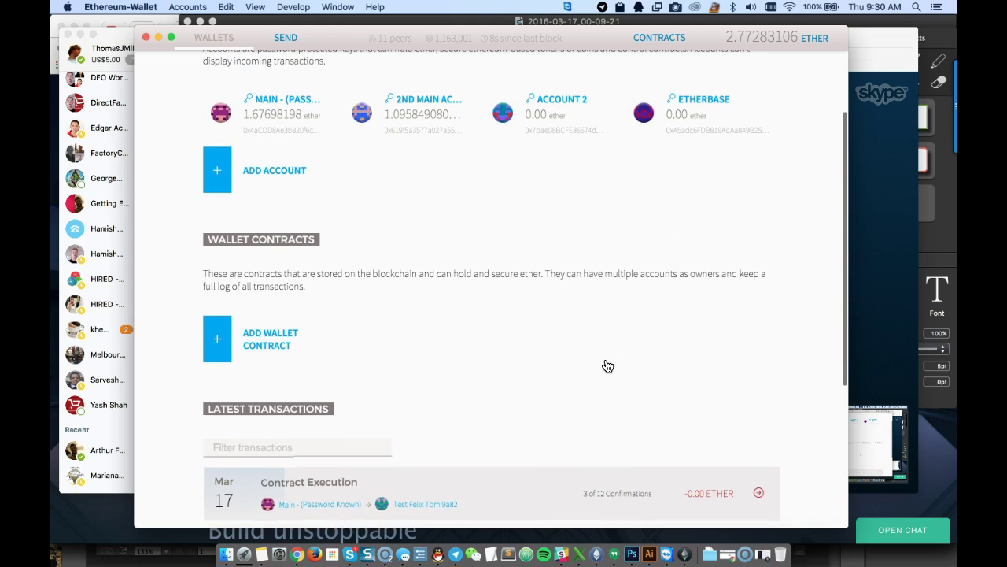
{"action": "scroll", "coordinate": [607, 366], "scroll_direction": "down", "scroll_amount": 2}
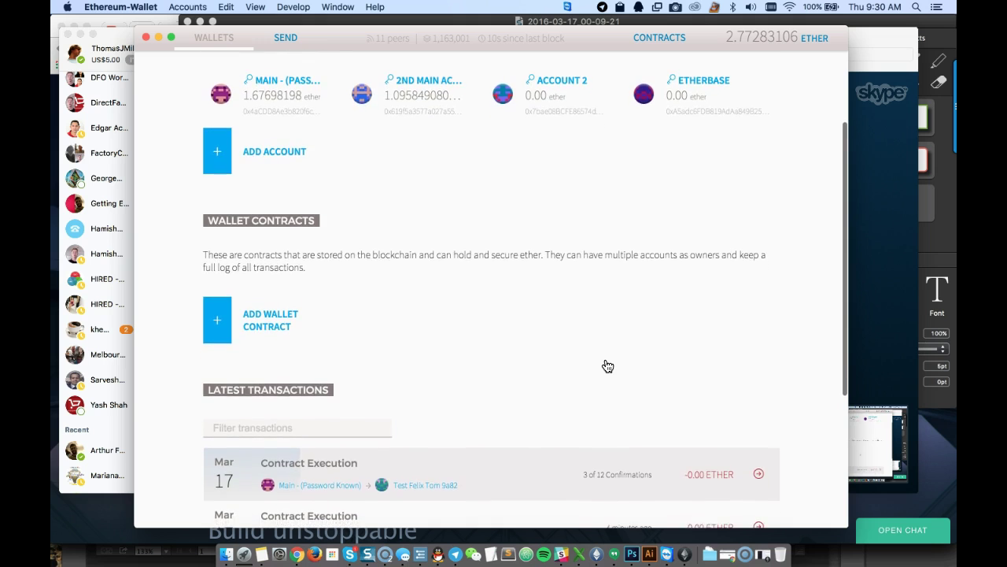
{"action": "scroll", "coordinate": [607, 366], "scroll_direction": "down", "scroll_amount": 4}
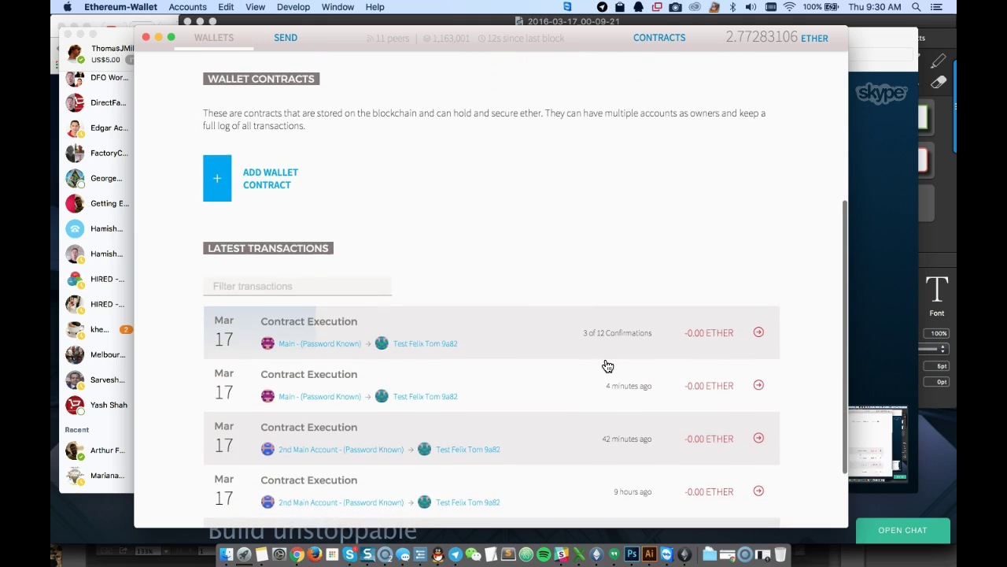
{"action": "scroll", "coordinate": [608, 366], "scroll_direction": "down", "scroll_amount": 3}
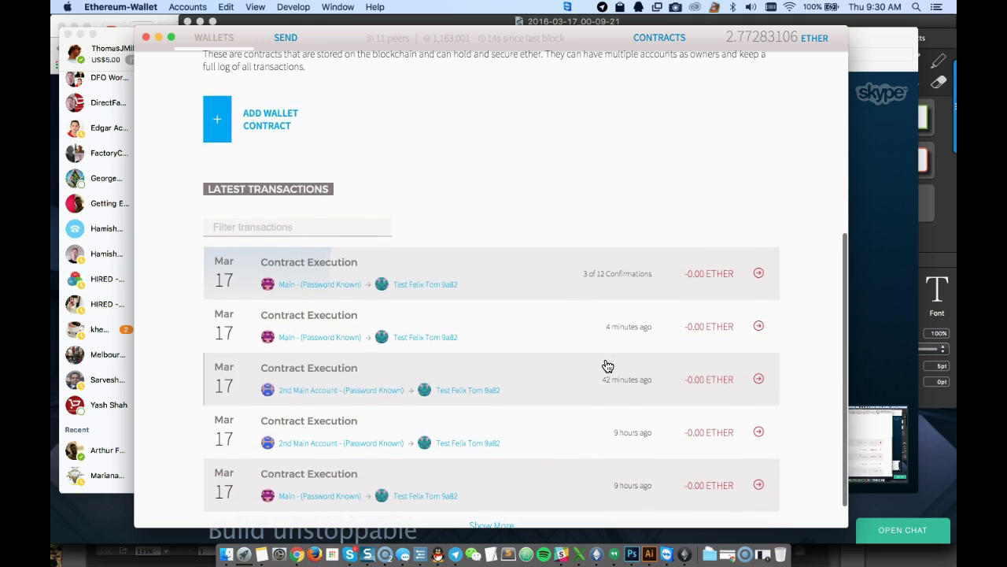
{"action": "scroll", "coordinate": [607, 366], "scroll_direction": "up", "scroll_amount": 8}
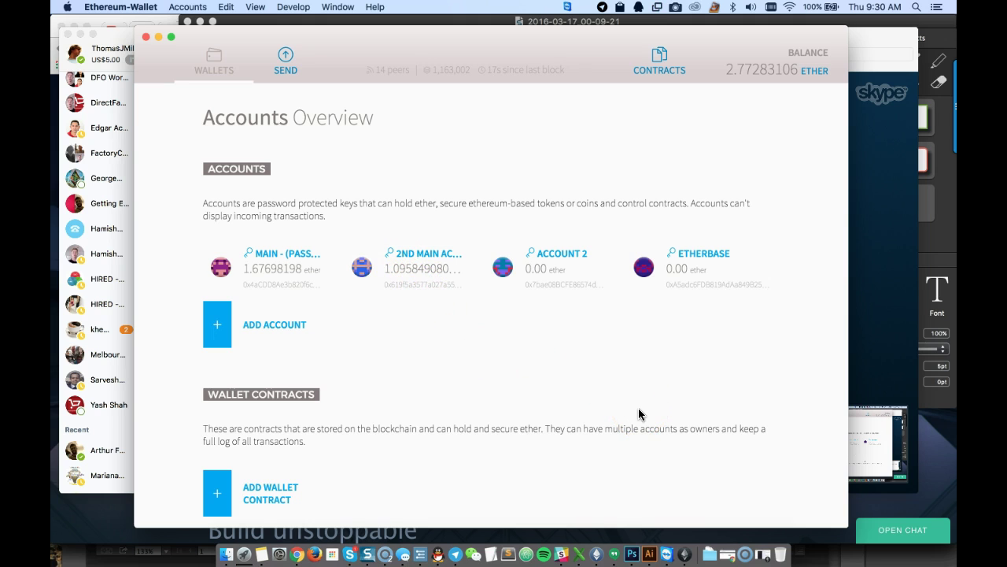
{"action": "scroll", "coordinate": [638, 413], "scroll_direction": "down", "scroll_amount": 1}
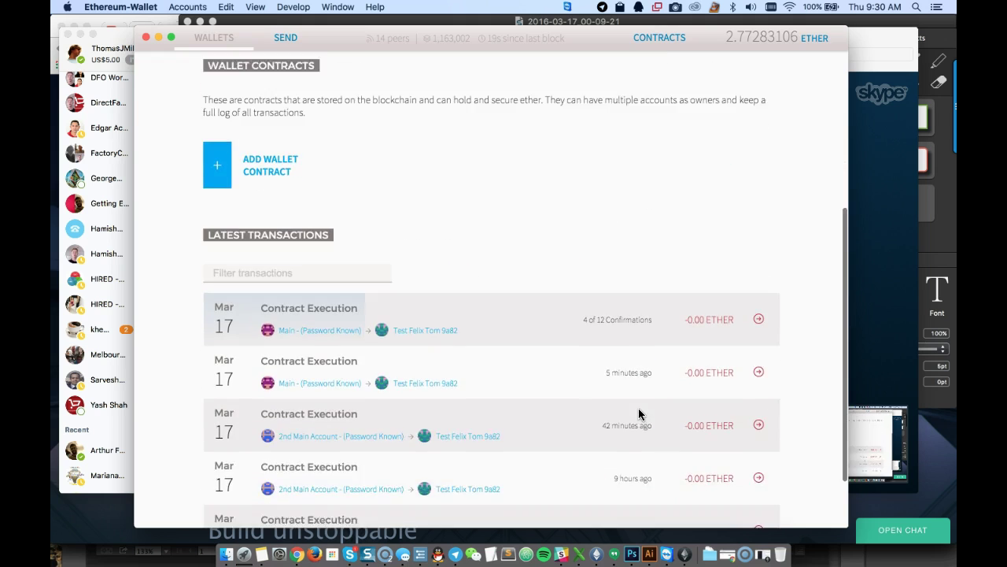
{"action": "scroll", "coordinate": [639, 413], "scroll_direction": "down", "scroll_amount": 1}
{"action": "key", "text": "XF86AudioRaiseVolume"}
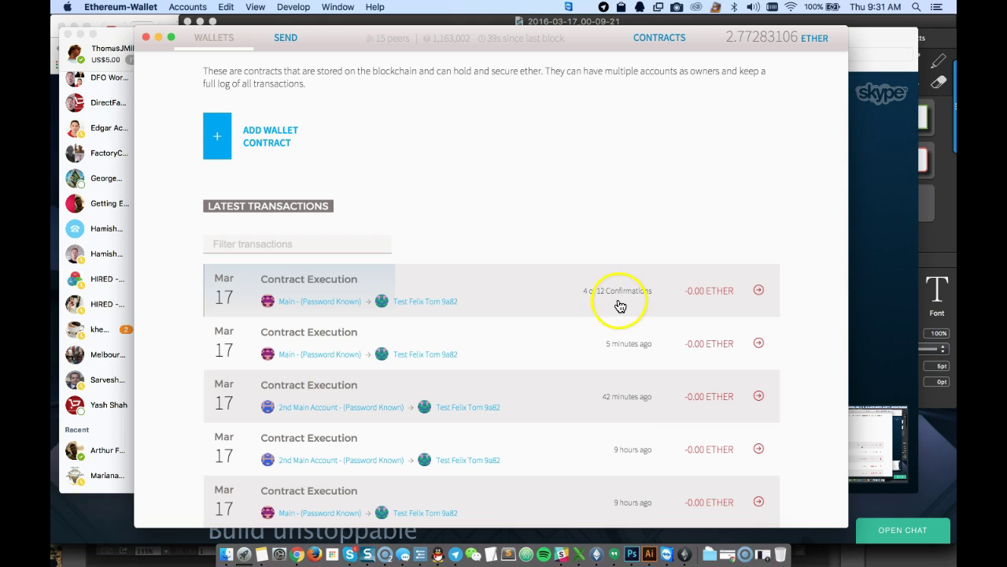
{"action": "scroll", "coordinate": [606, 413], "scroll_direction": "up", "scroll_amount": 3}
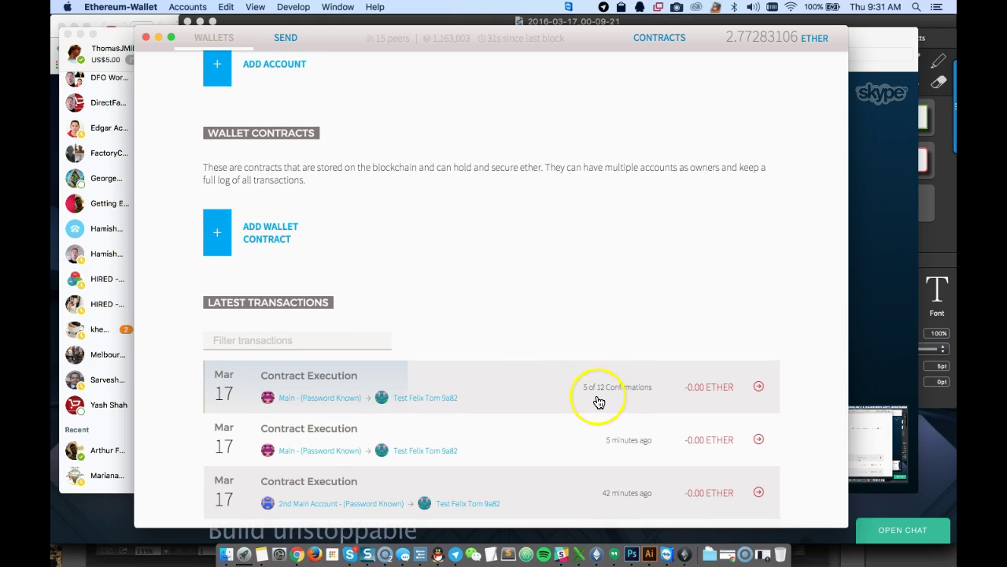
{"action": "scroll", "coordinate": [596, 299], "scroll_direction": "up", "scroll_amount": 6}
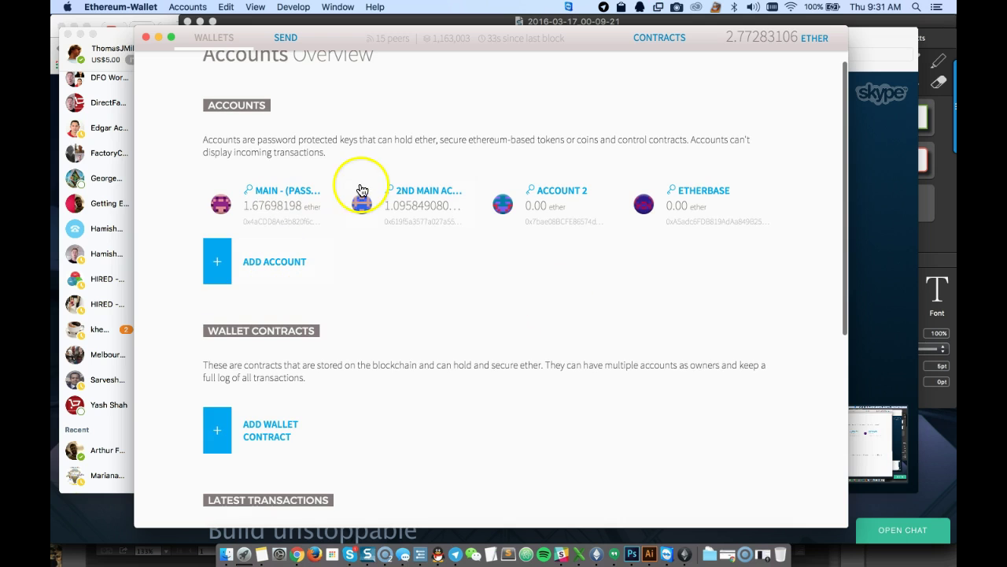
{"action": "scroll", "coordinate": [546, 401], "scroll_direction": "down", "scroll_amount": 8}
{"action": "scroll", "coordinate": [591, 433], "scroll_direction": "down", "scroll_amount": 1}
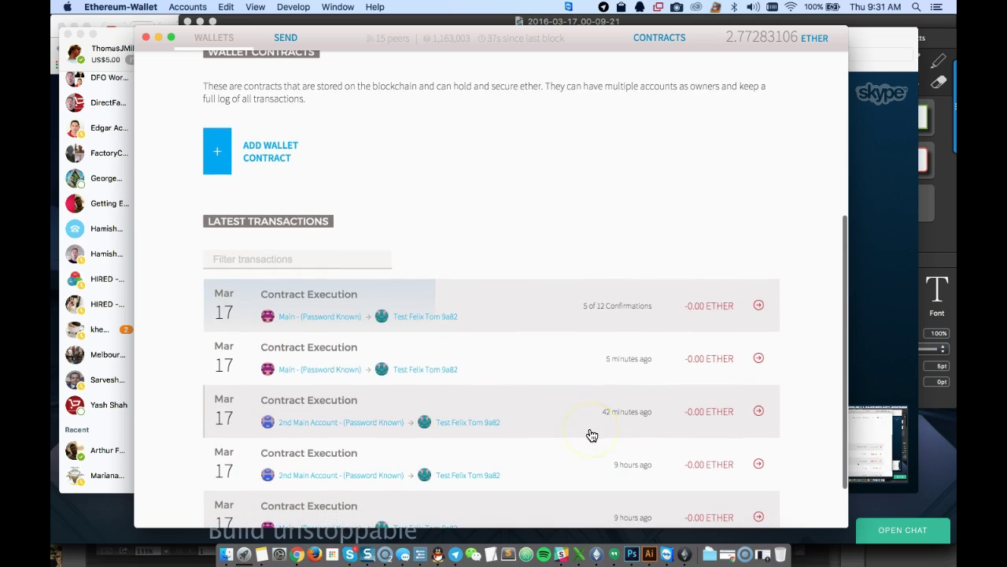
{"action": "left_click", "coordinate": [759, 305]}
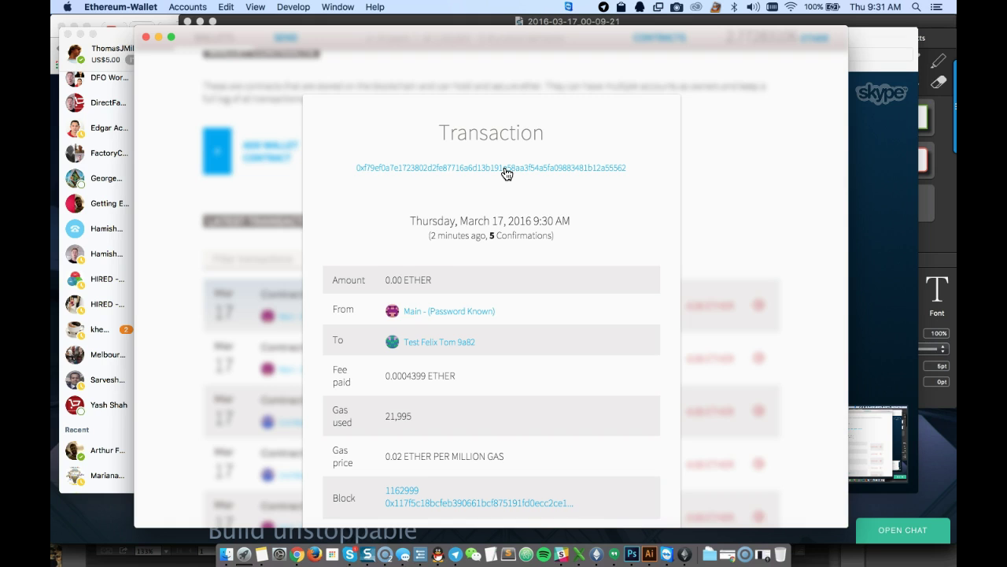
Open the transaction on Etherscan from its details window
{"action": "left_click", "coordinate": [505, 168]}
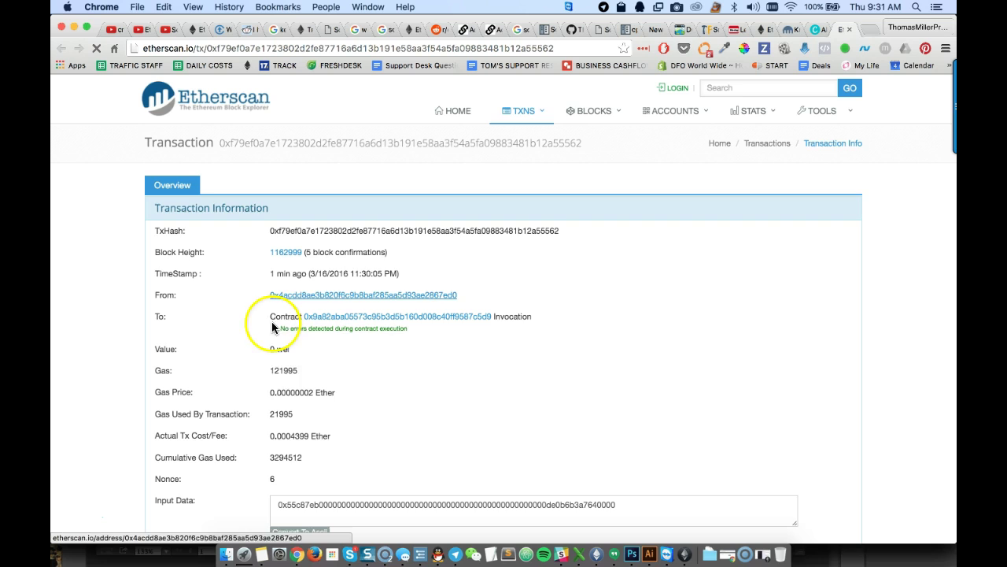
Review the Etherscan transaction details, noting that no errors occurred
{"action": "scroll", "coordinate": [272, 354], "scroll_direction": "down", "scroll_amount": 1}
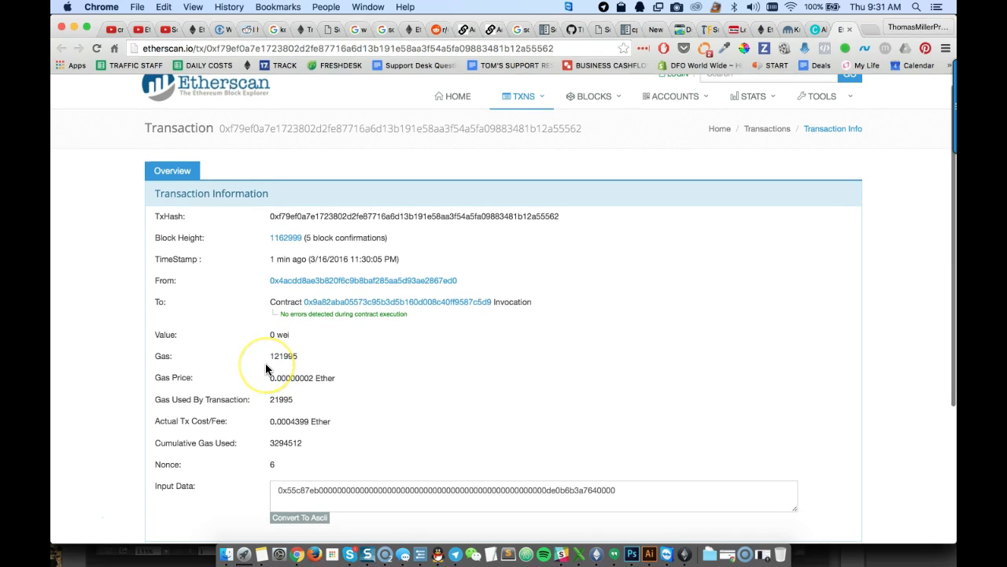
{"action": "scroll", "coordinate": [265, 362], "scroll_direction": "down", "scroll_amount": 2}
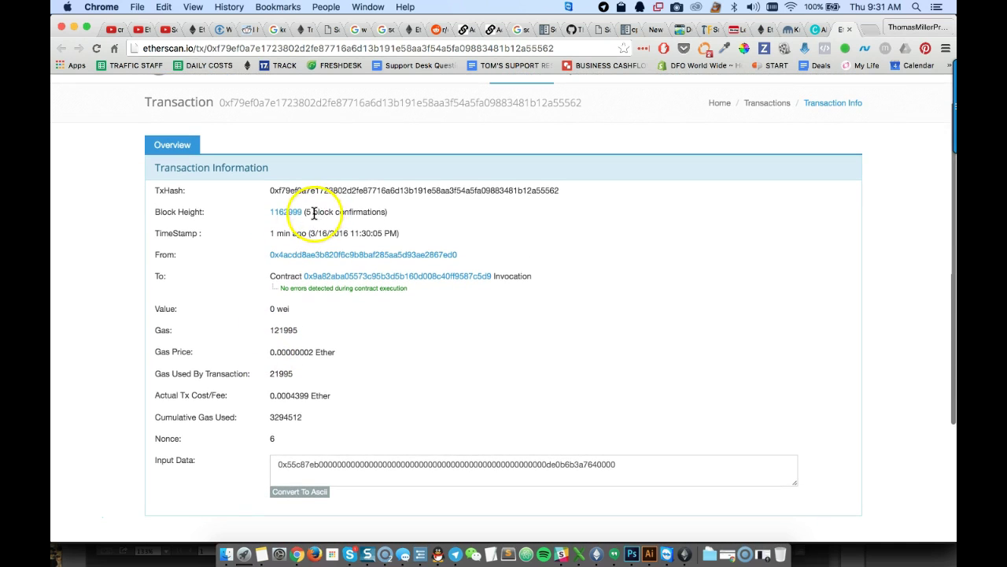
{"action": "scroll", "coordinate": [300, 339], "scroll_direction": "down", "scroll_amount": 1}
{"action": "scroll", "coordinate": [300, 336], "scroll_direction": "up", "scroll_amount": 3}
{"action": "scroll", "coordinate": [300, 335], "scroll_direction": "down", "scroll_amount": 3}
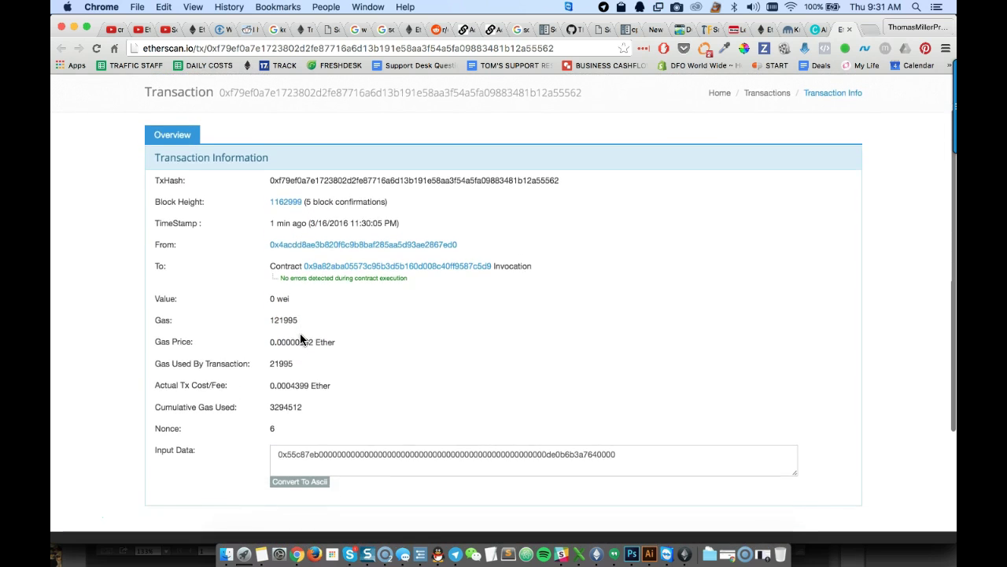
{"action": "scroll", "coordinate": [300, 333], "scroll_direction": "down", "scroll_amount": 2}
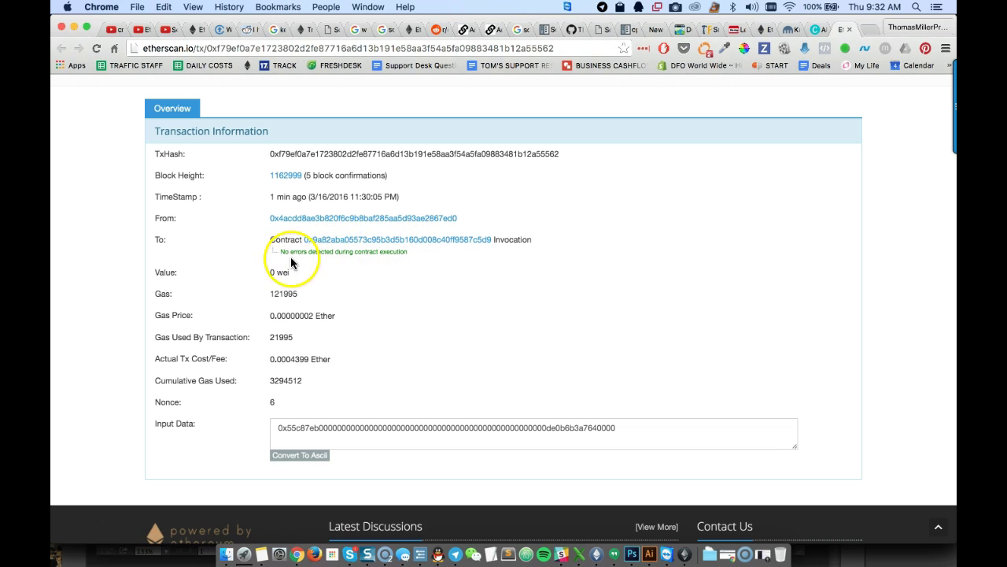
{"action": "left_click_drag", "start_coordinate": [289, 252], "coordinate": [431, 260]}
{"action": "left_click", "coordinate": [431, 260]}
{"action": "scroll", "coordinate": [354, 369], "scroll_direction": "down", "scroll_amount": 2}
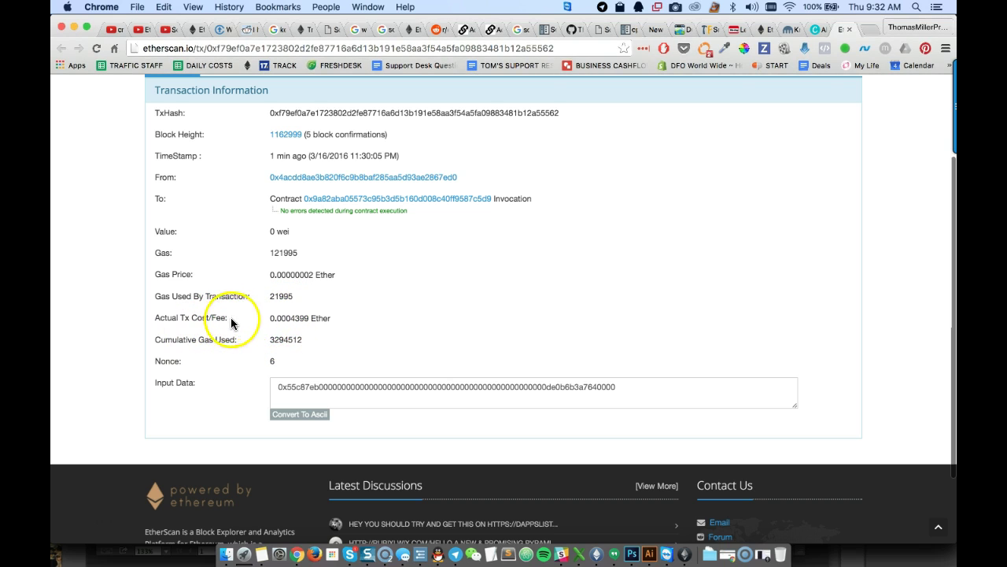
{"action": "scroll", "coordinate": [290, 355], "scroll_direction": "down", "scroll_amount": 1}
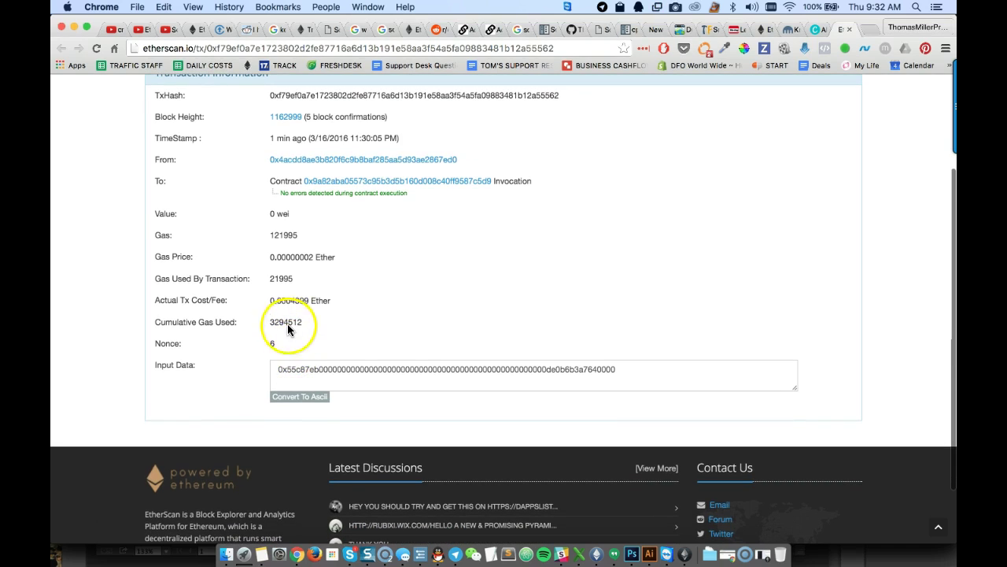
{"action": "scroll", "coordinate": [289, 350], "scroll_direction": "down", "scroll_amount": 3}
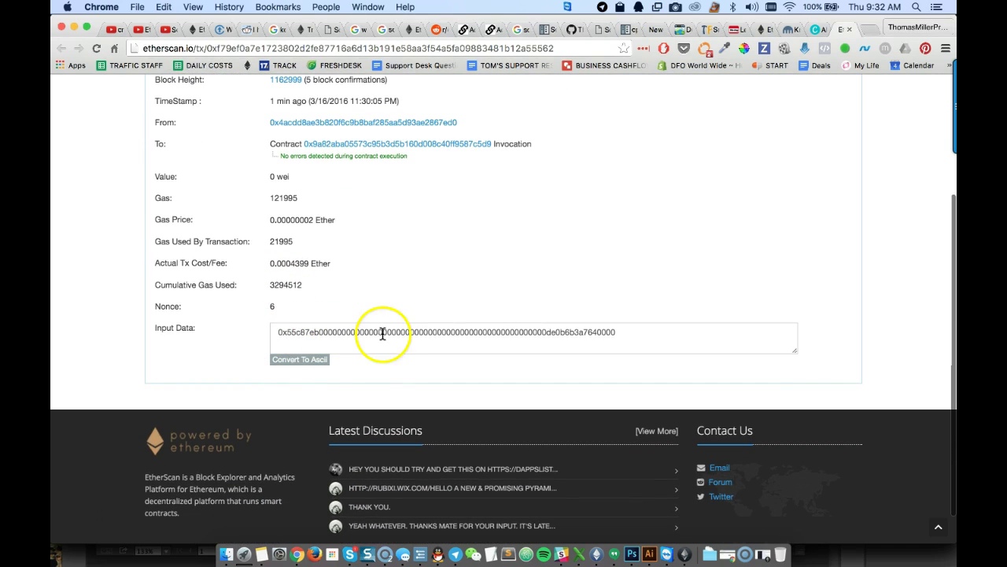
{"action": "scroll", "coordinate": [503, 298], "scroll_direction": "up", "scroll_amount": 10}
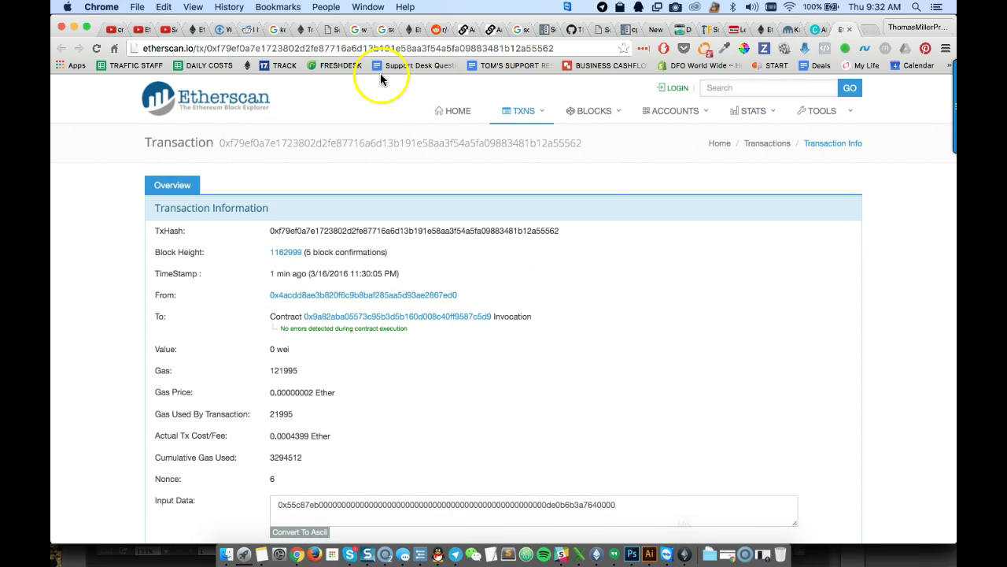
Reload the Etherscan transaction page to see 7 block confirmations
{"action": "left_click", "coordinate": [266, 45]}
{"action": "left_click", "coordinate": [265, 45]}
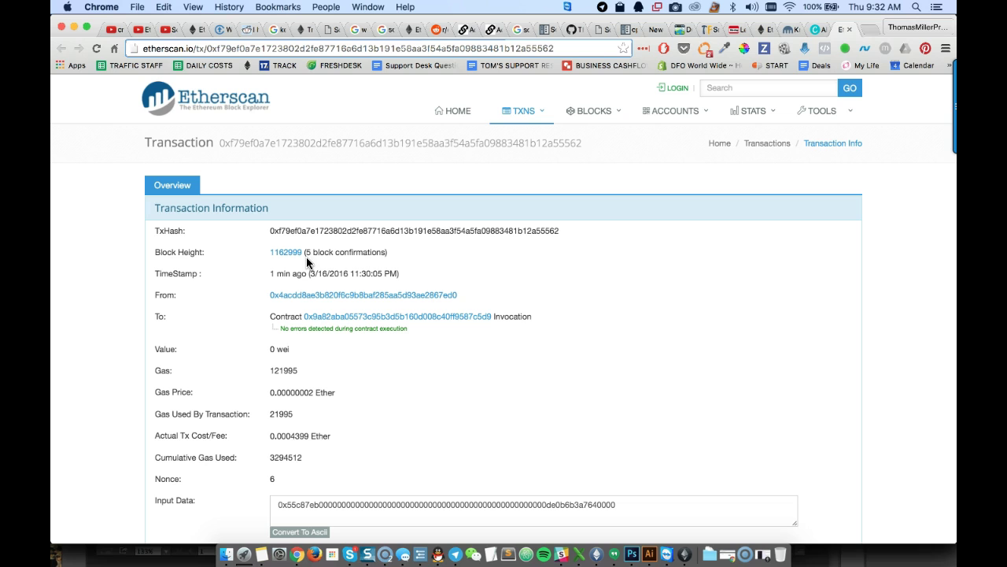
{"action": "left_click", "coordinate": [96, 50]}
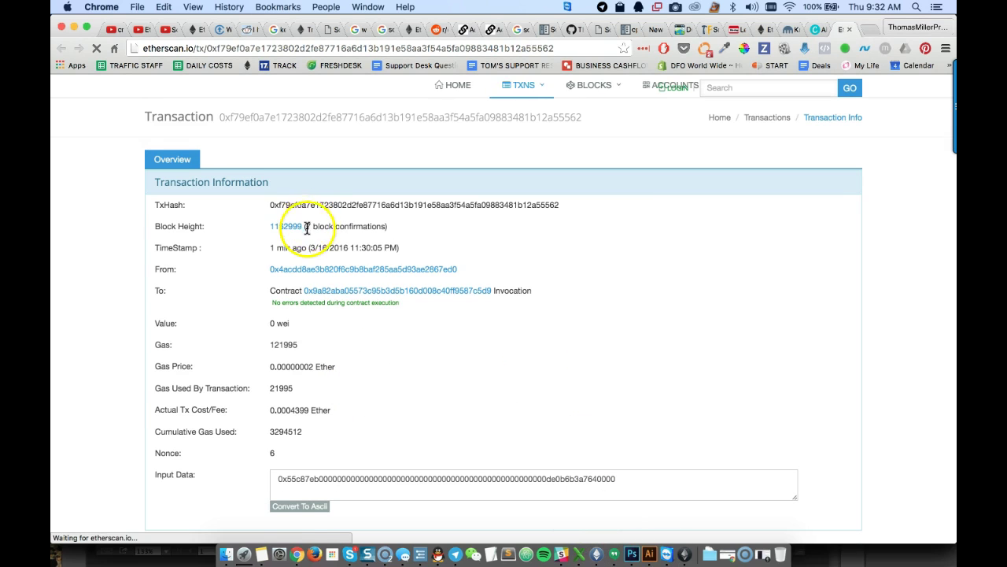
Return to Ethereum Wallet, close the transaction details, and check the updated account balances
{"action": "left_click", "coordinate": [598, 555]}
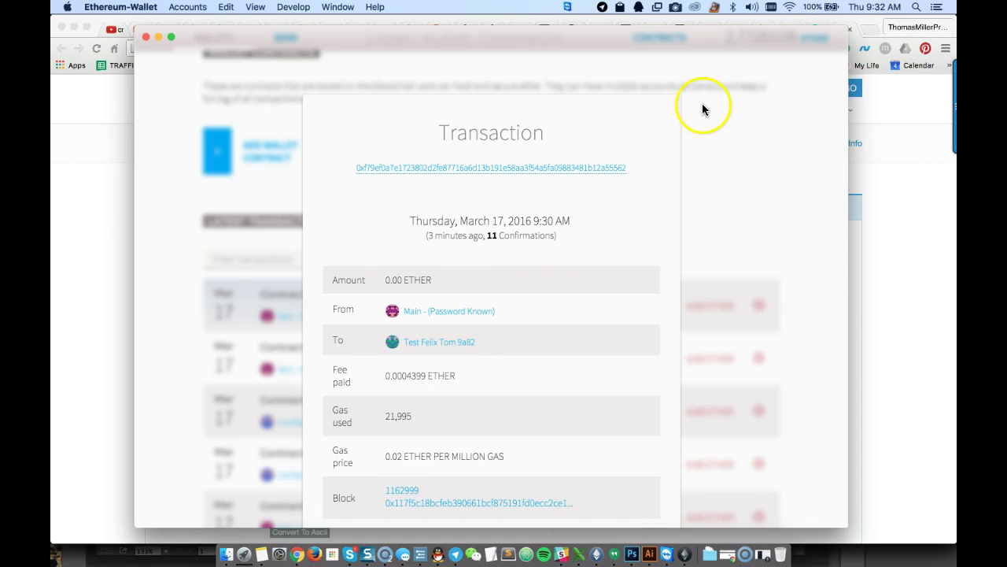
{"action": "left_click", "coordinate": [707, 132]}
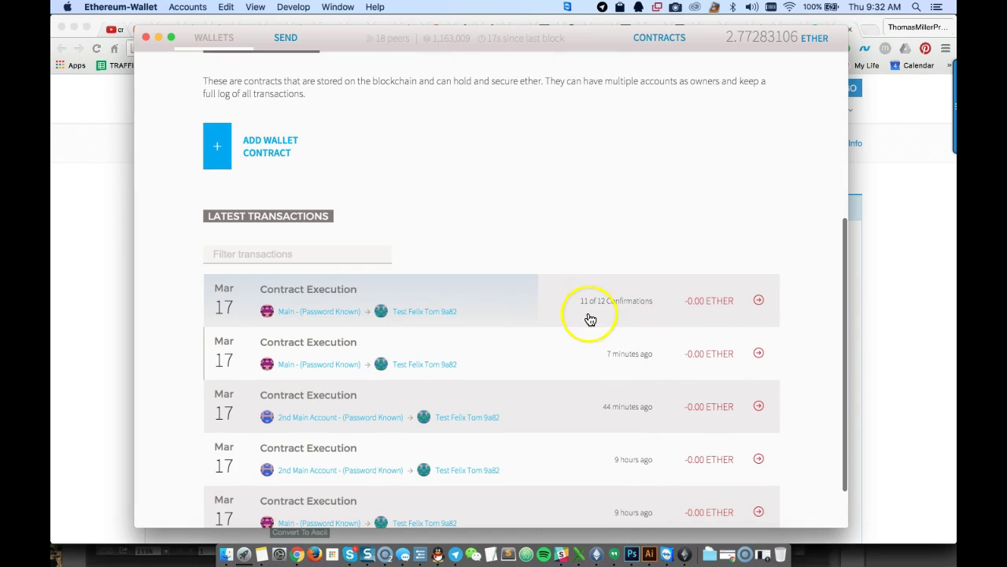
{"action": "scroll", "coordinate": [634, 344], "scroll_direction": "up", "scroll_amount": 5}
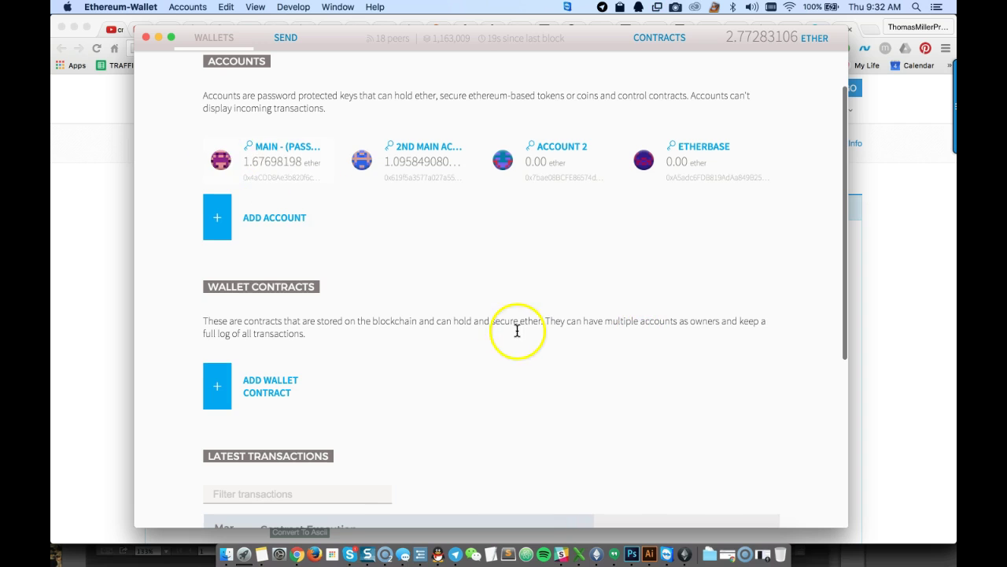
{"action": "scroll", "coordinate": [519, 339], "scroll_direction": "down", "scroll_amount": 5}
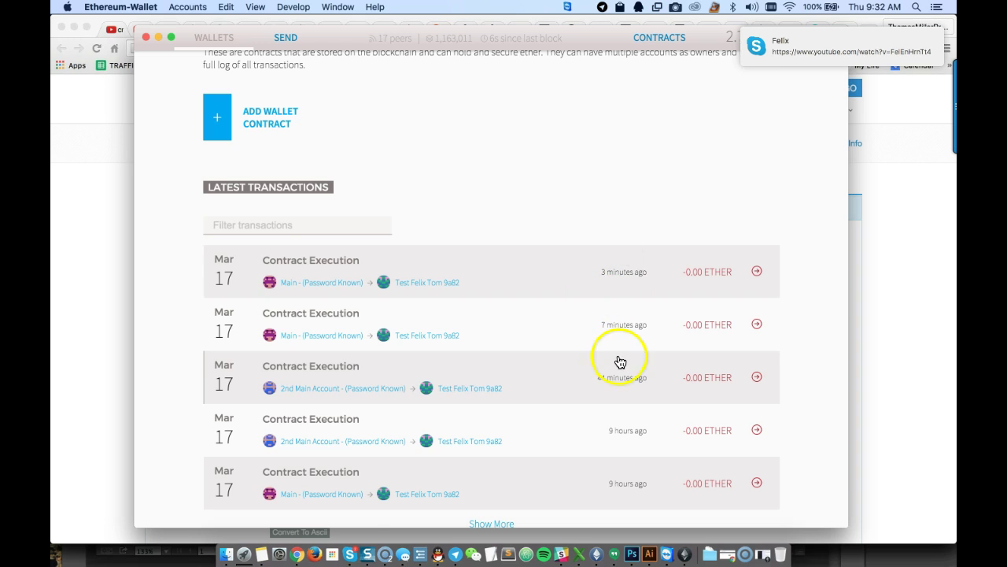
{"action": "scroll", "coordinate": [618, 360], "scroll_direction": "up", "scroll_amount": 6}
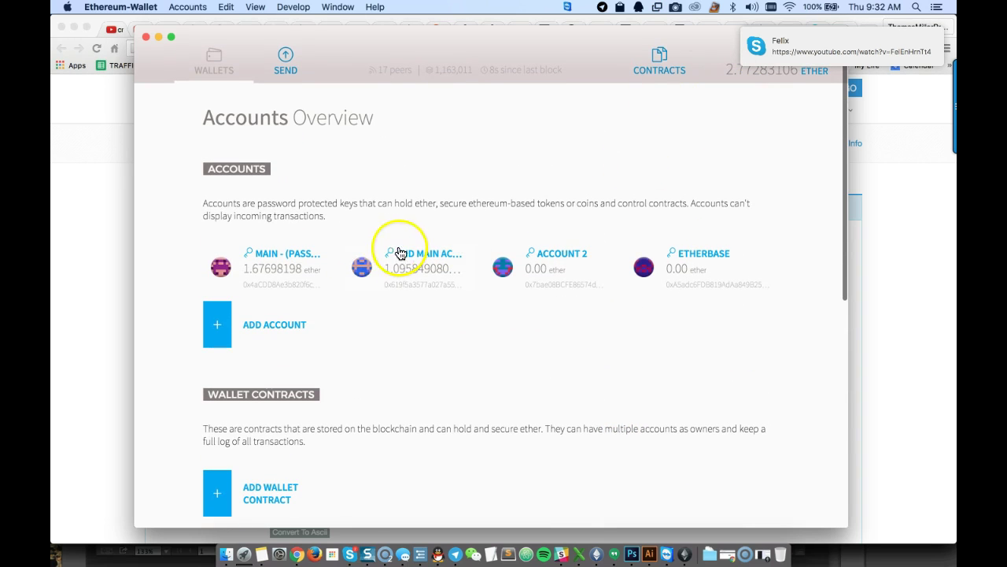
{"action": "left_click", "coordinate": [664, 43]}
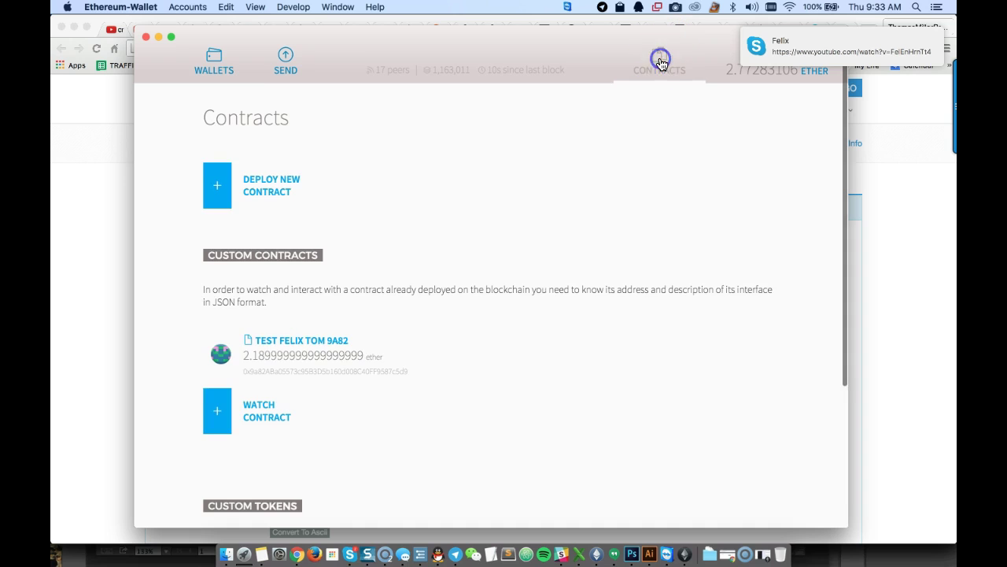
{"action": "left_click", "coordinate": [283, 340]}
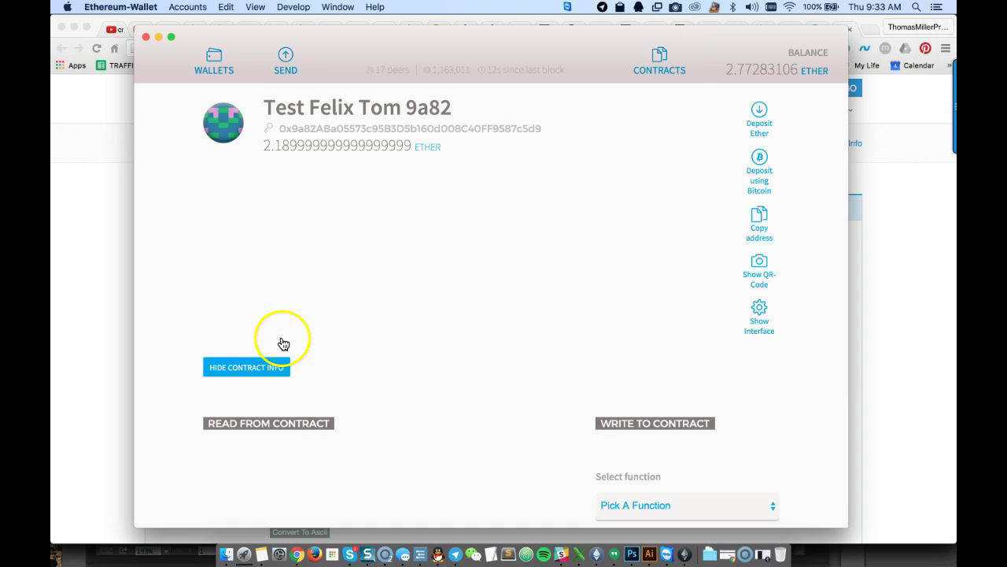
{"action": "scroll", "coordinate": [559, 443], "scroll_direction": "down", "scroll_amount": 1}
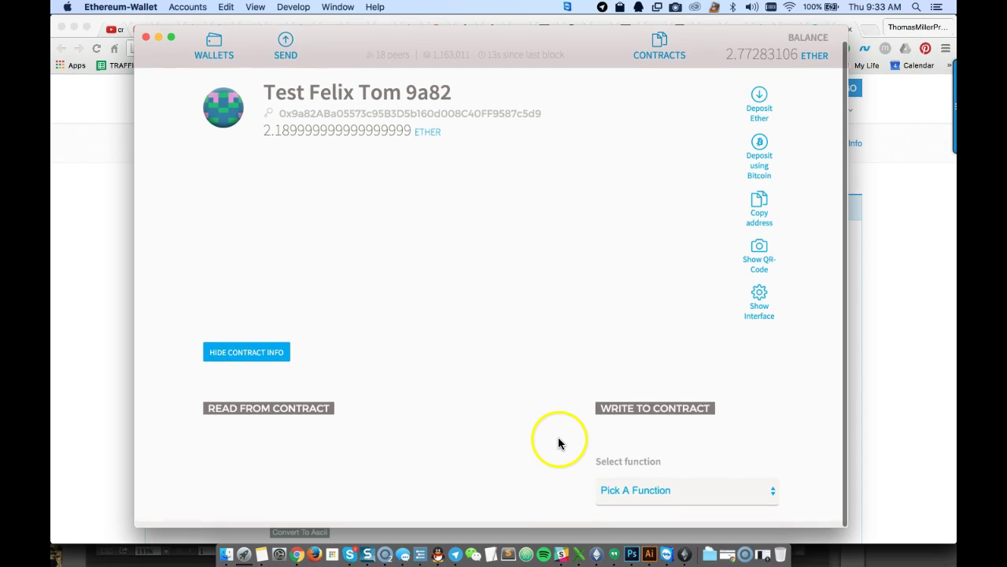
{"action": "left_click", "coordinate": [641, 496]}
{"action": "left_click", "coordinate": [643, 511]}
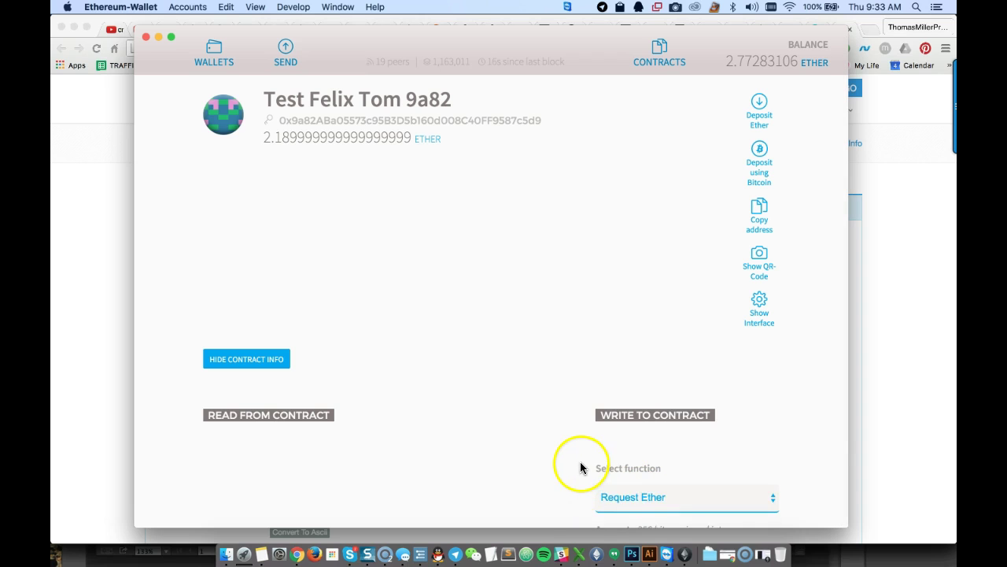
{"action": "scroll", "coordinate": [580, 467], "scroll_direction": "down", "scroll_amount": 5}
{"action": "left_click", "coordinate": [662, 404]}
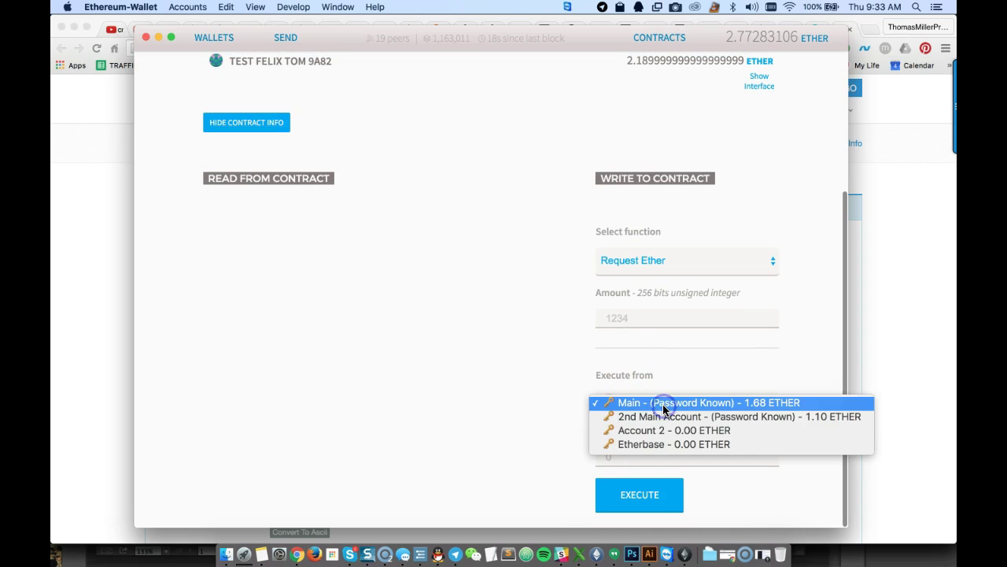
{"action": "left_click", "coordinate": [673, 417]}
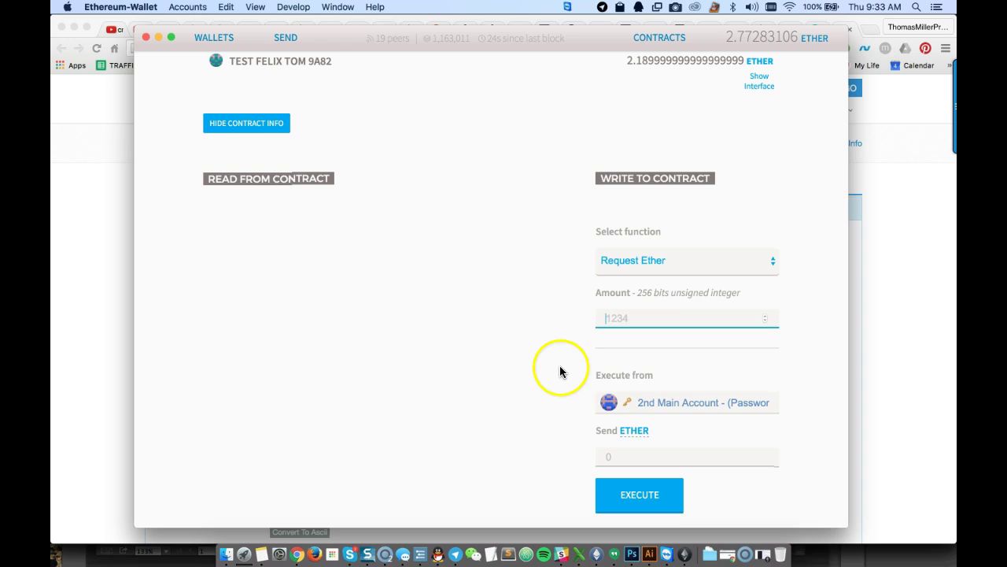
{"action": "left_click", "coordinate": [659, 415]}
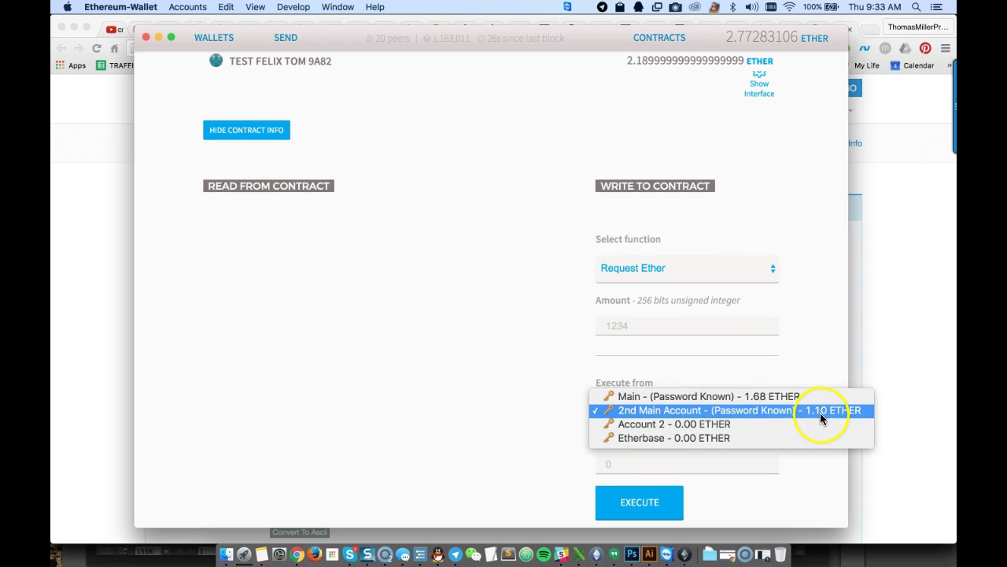
{"action": "left_click", "coordinate": [543, 393]}
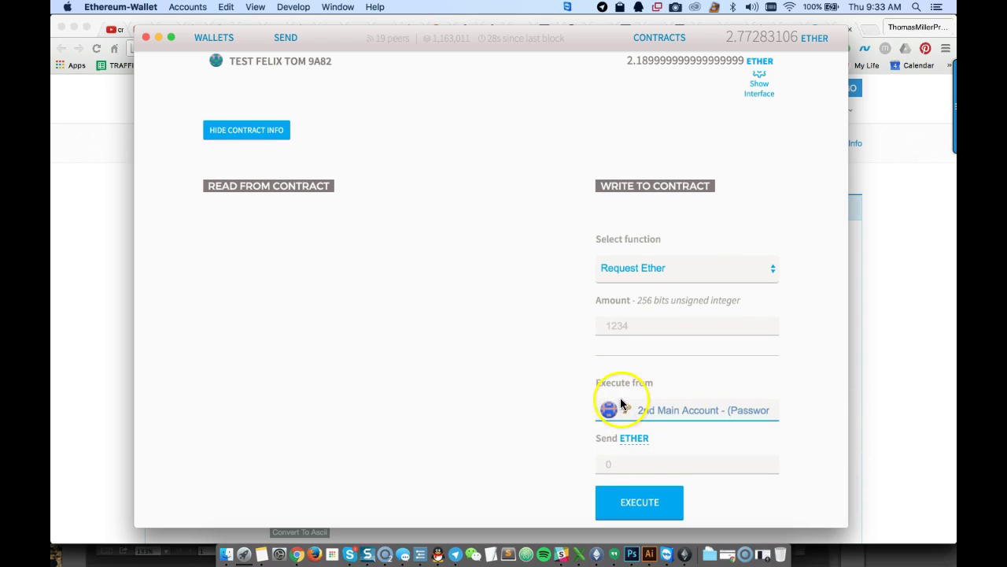
{"action": "left_click", "coordinate": [632, 327]}
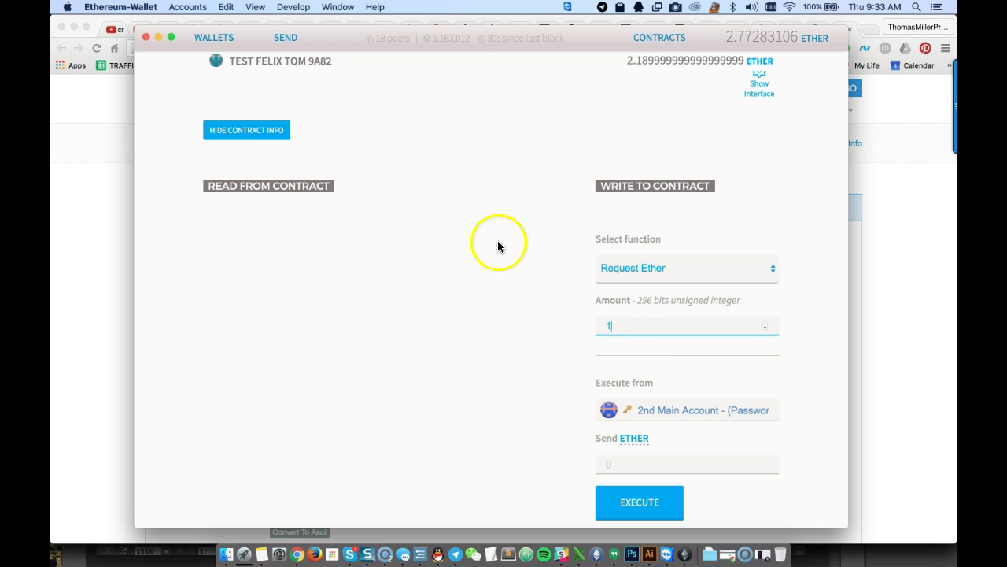
{"action": "scroll", "coordinate": [479, 228], "scroll_direction": "up", "scroll_amount": 5}
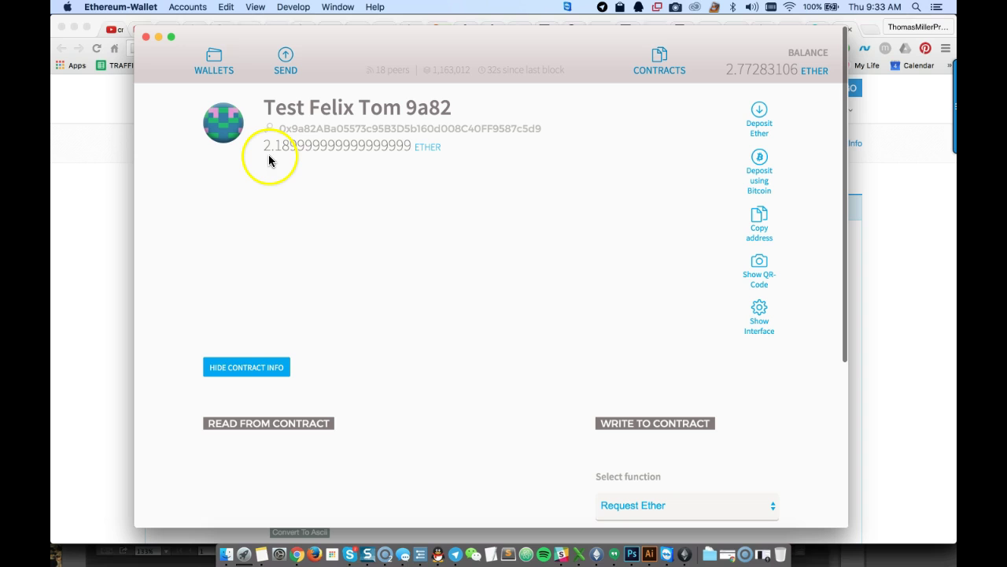
{"action": "scroll", "coordinate": [558, 348], "scroll_direction": "down", "scroll_amount": 5}
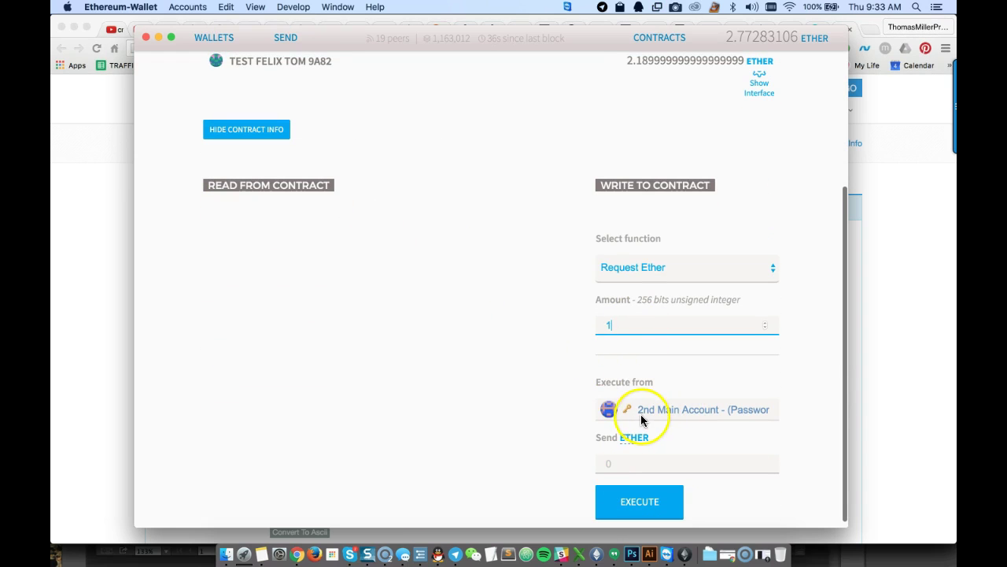
{"action": "left_click", "coordinate": [673, 408]}
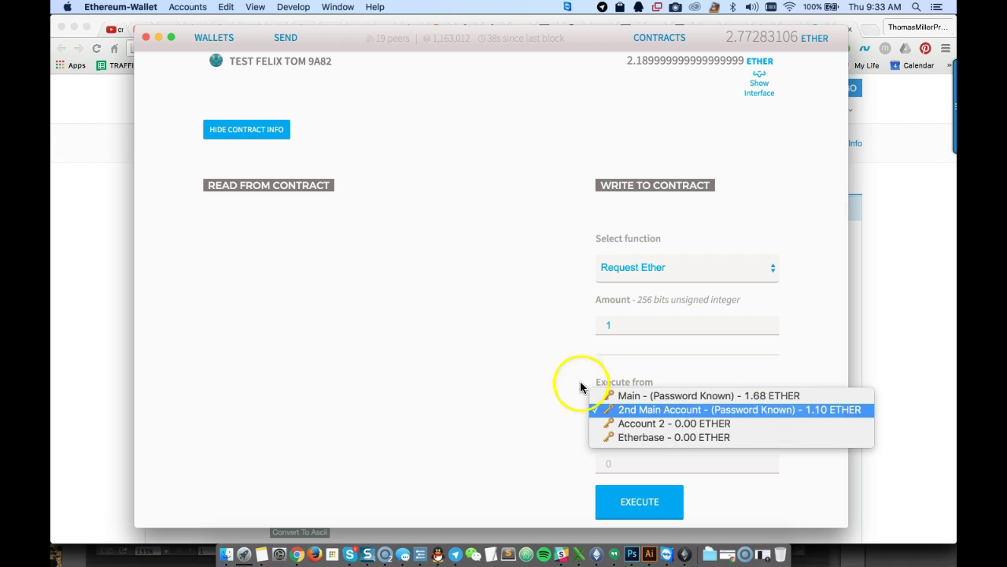
{"action": "left_click", "coordinate": [555, 373]}
{"action": "left_click", "coordinate": [622, 328]}
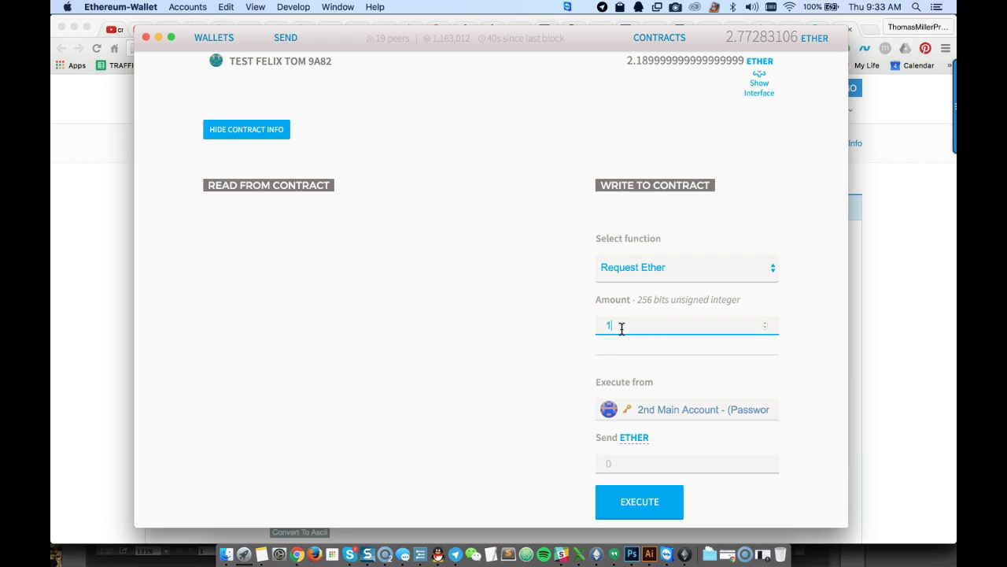
{"action": "type", "text": "1000000000000000000"}
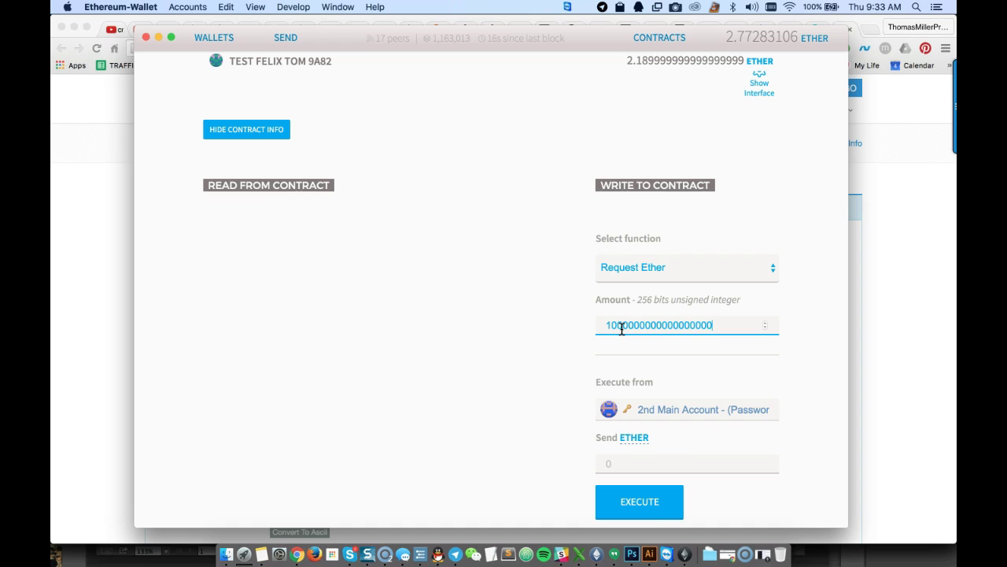
Execute Request Ether from the 2nd Main Account, confirming with the account password
{"action": "left_click", "coordinate": [639, 502]}
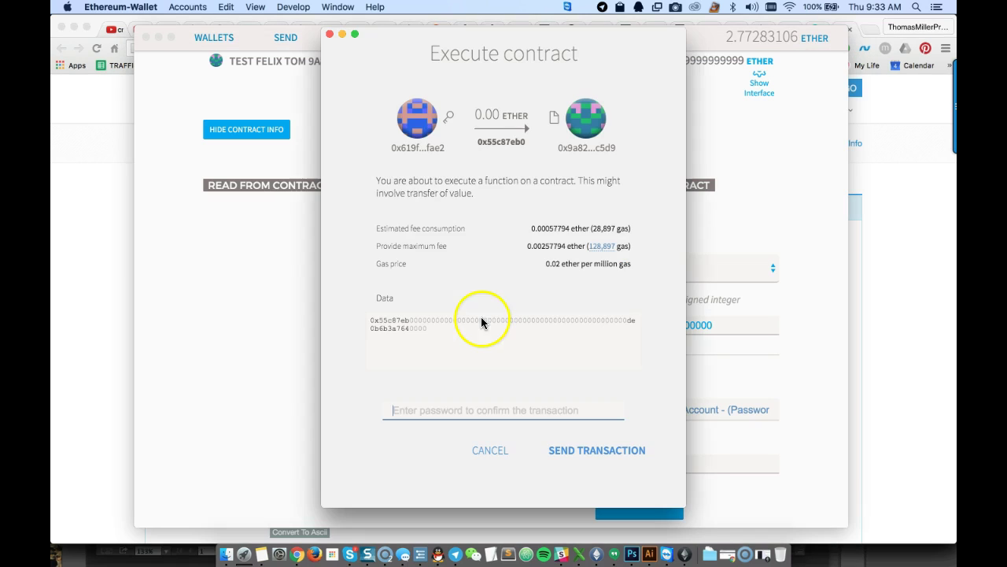
{"action": "left_click", "coordinate": [422, 406]}
{"action": "type", "text": "•••"}
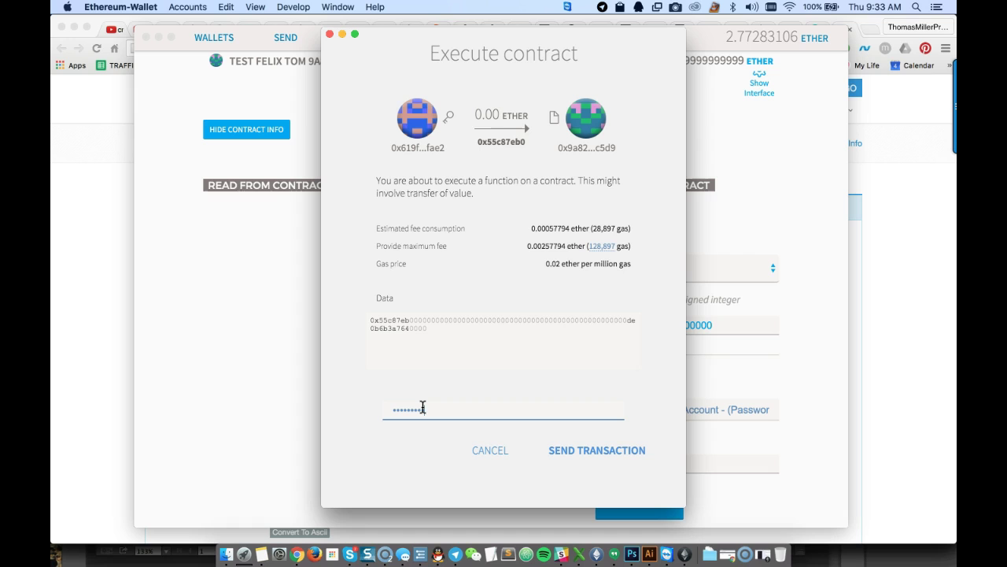
{"action": "type", "text": "•"}
{"action": "left_click", "coordinate": [585, 451]}
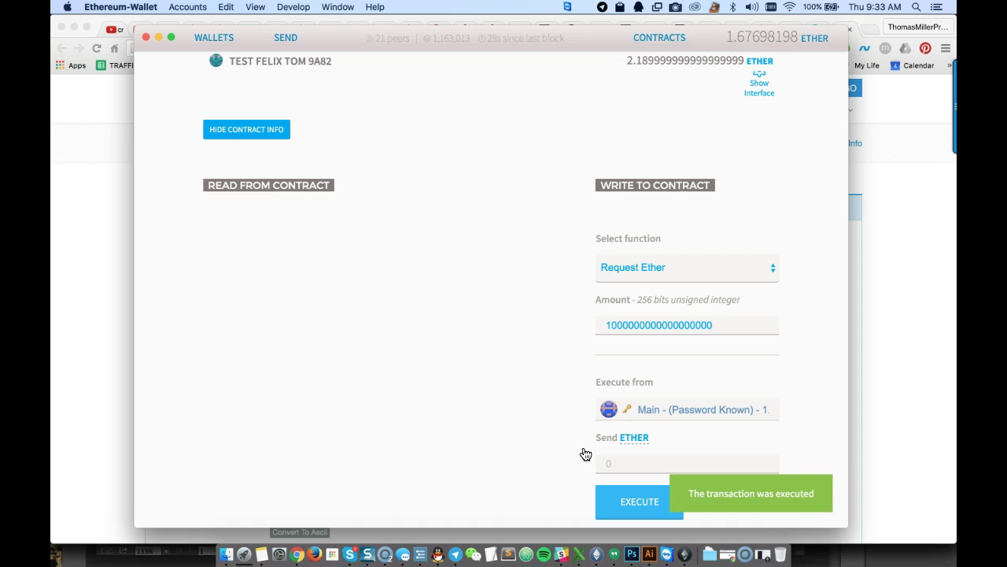
Verify the test contract holds 1.18999999999999999 ether and the total reads 3.77225312 ether
{"action": "scroll", "coordinate": [585, 454], "scroll_direction": "up", "scroll_amount": 5}
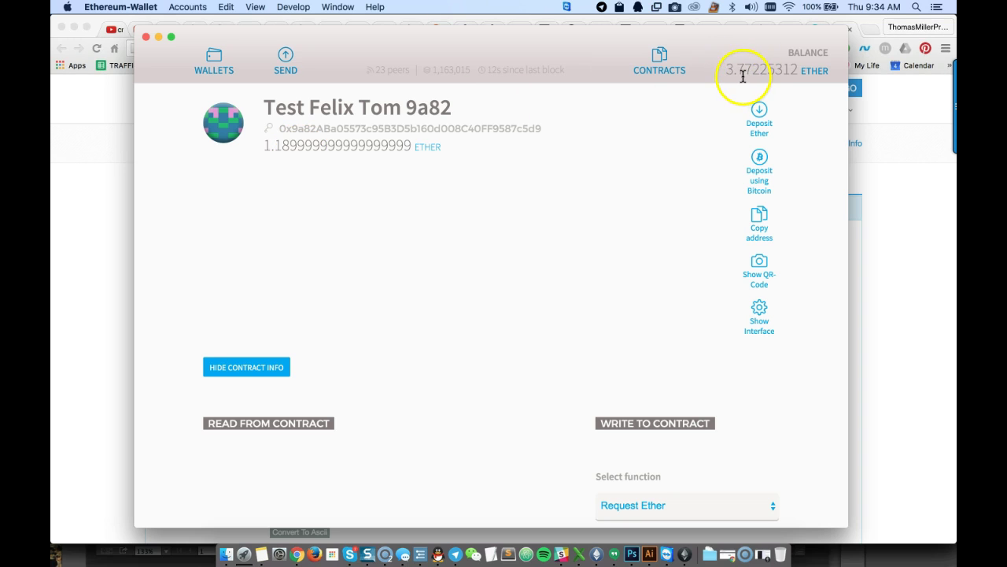
{"action": "left_click", "coordinate": [201, 57]}
Scroll the overview to review the 2nd Main Account's 2.0952 ether balance and 5/12 confirmations
{"action": "scroll", "coordinate": [600, 333], "scroll_direction": "down", "scroll_amount": 10}
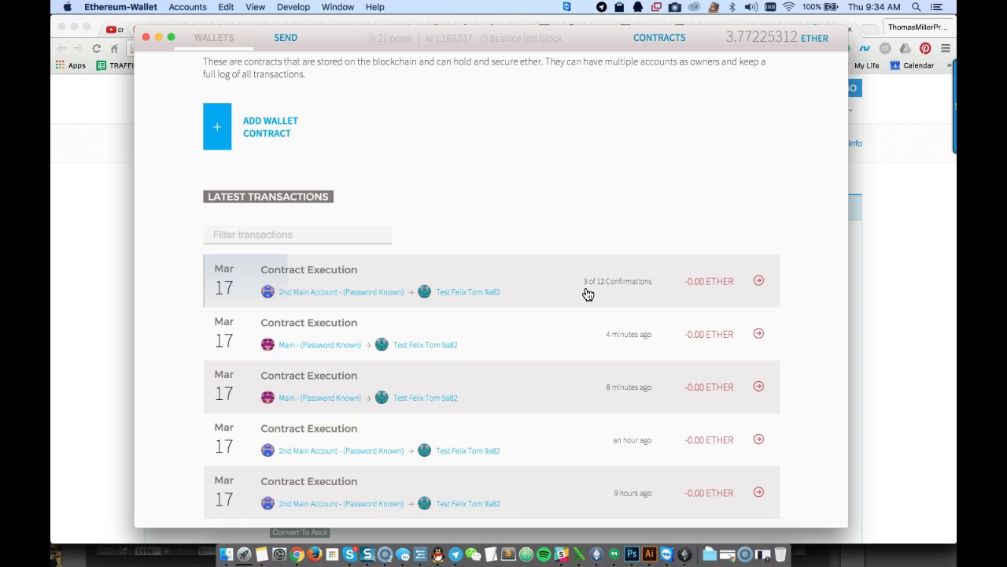
{"action": "scroll", "coordinate": [588, 294], "scroll_direction": "up", "scroll_amount": 8}
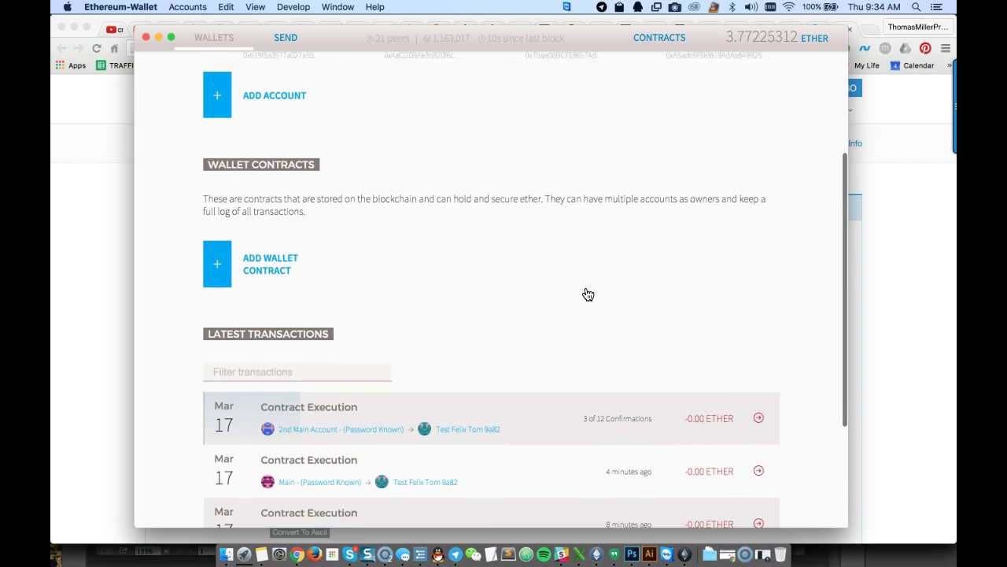
{"action": "scroll", "coordinate": [588, 295], "scroll_direction": "down", "scroll_amount": 2}
{"action": "scroll", "coordinate": [588, 295], "scroll_direction": "down", "scroll_amount": 3}
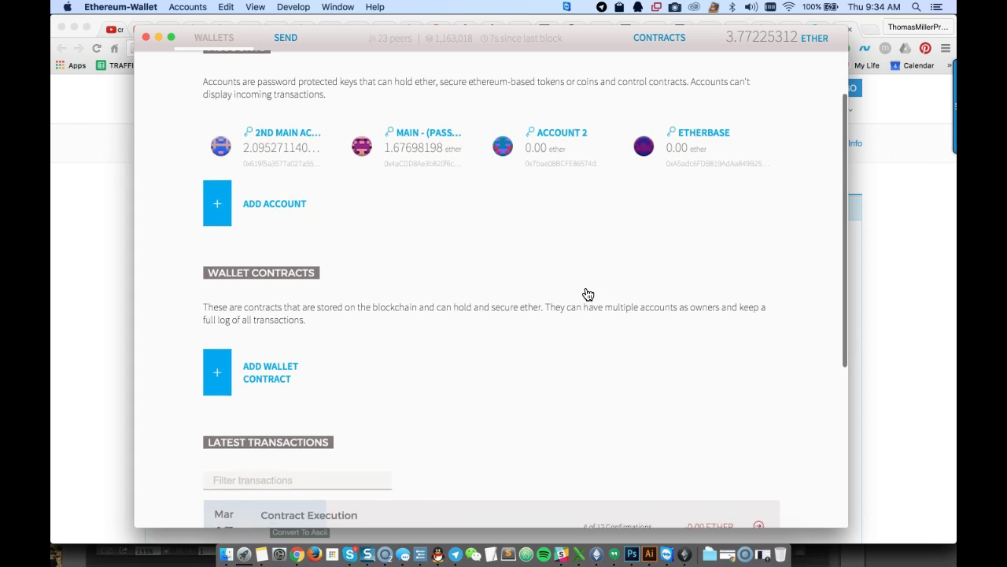